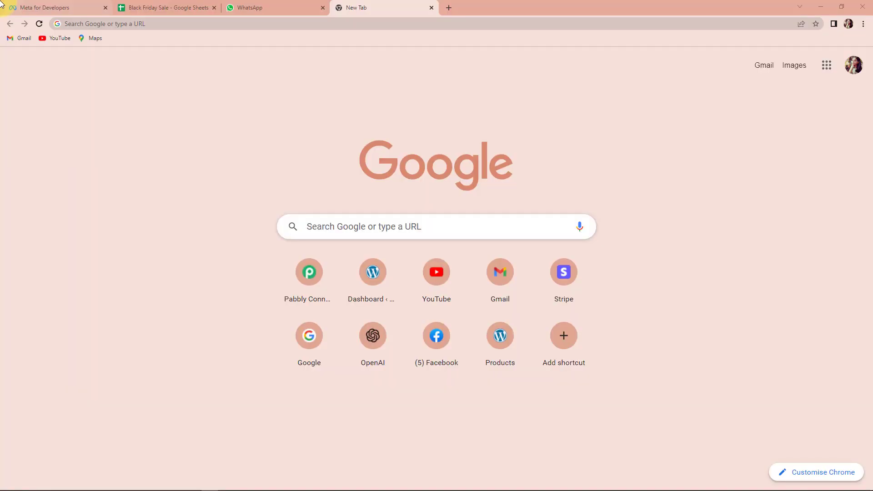
# Sign in to Pabbly from the pabbly.com/connect website and open the Pabbly Connect dashboard.
pyautogui.click(132, 24)
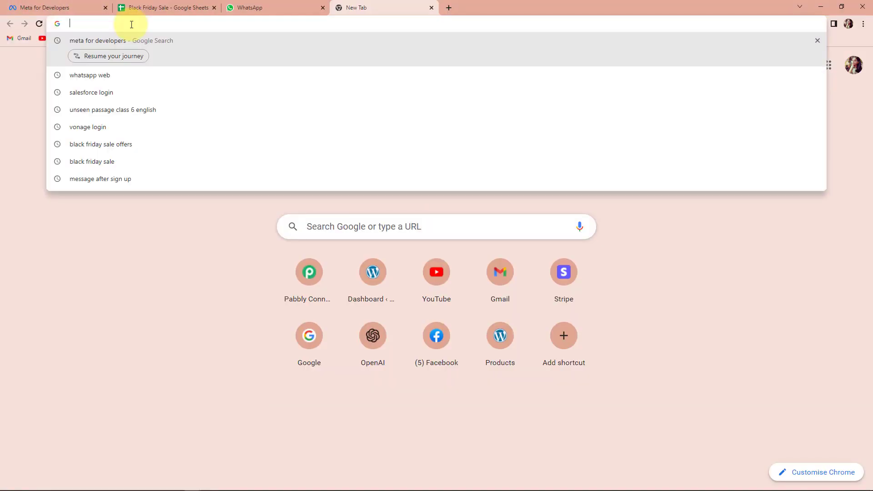
pyautogui.write('pa')
pyautogui.press('Return')
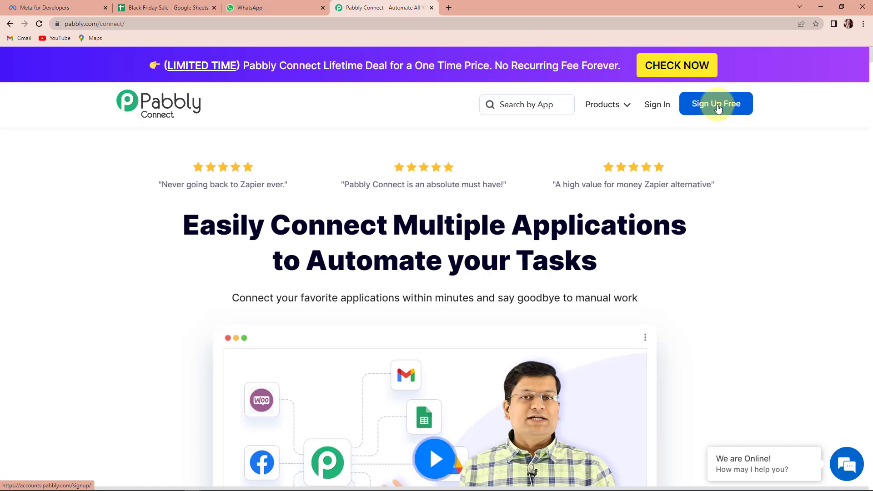
pyautogui.click(657, 105)
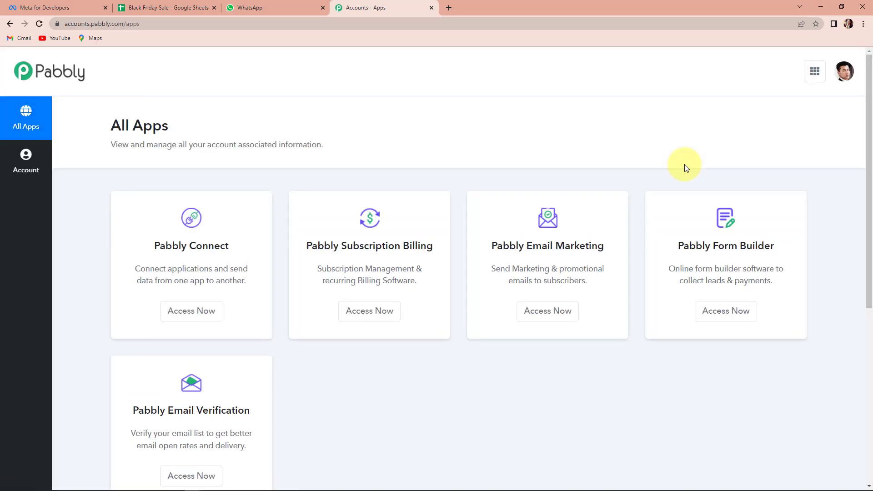
pyautogui.click(179, 313)
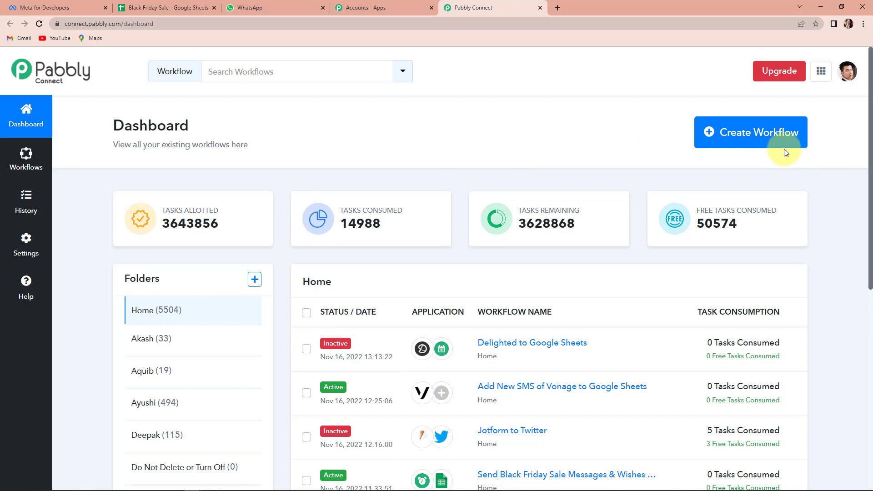
# Create a workflow named "Setup Facebook Lead Ads Automation with Slack, Google Calendar,Salesforce and WhatsApp".
pyautogui.click(774, 142)
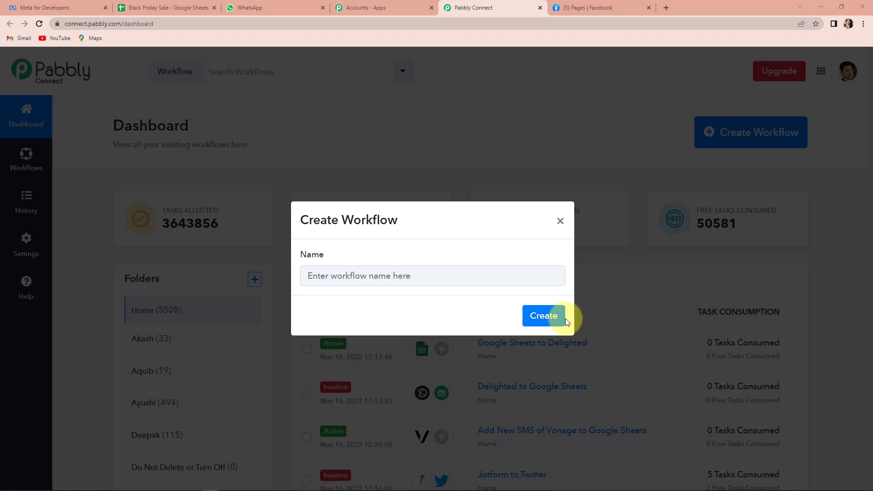
pyautogui.click(435, 281)
pyautogui.hotkey('ctrl', 'v')
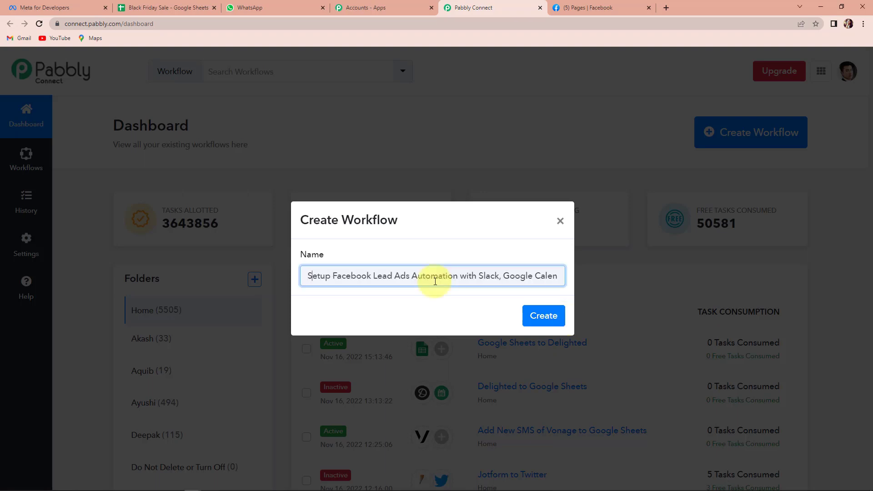
pyautogui.write('dar,Salesforce and Wga')
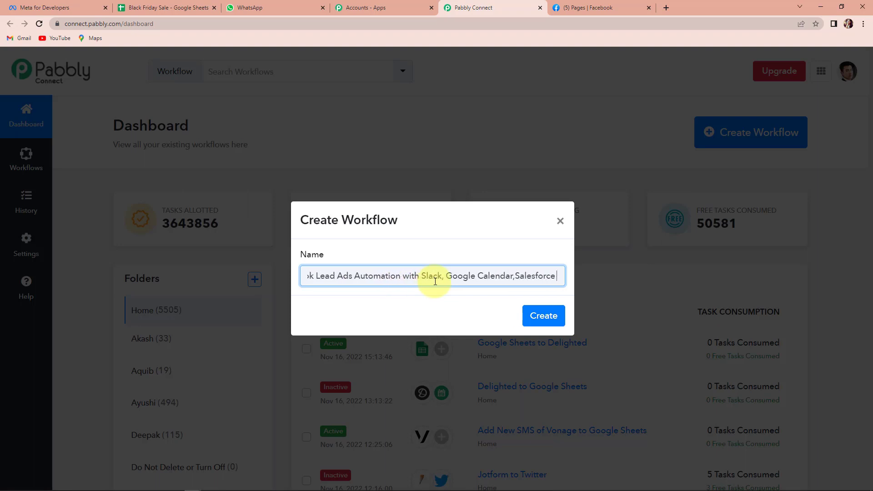
pyautogui.press('BackSpace')
pyautogui.press('BackSpace')
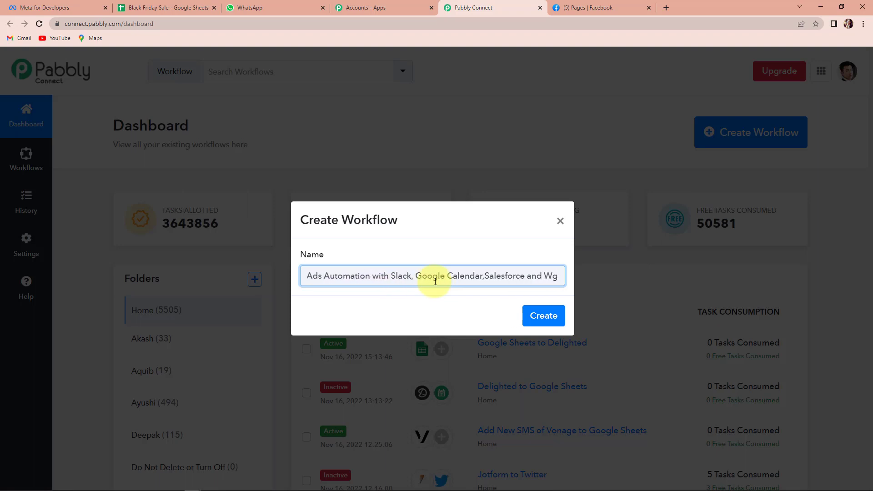
pyautogui.write('hatsApp')
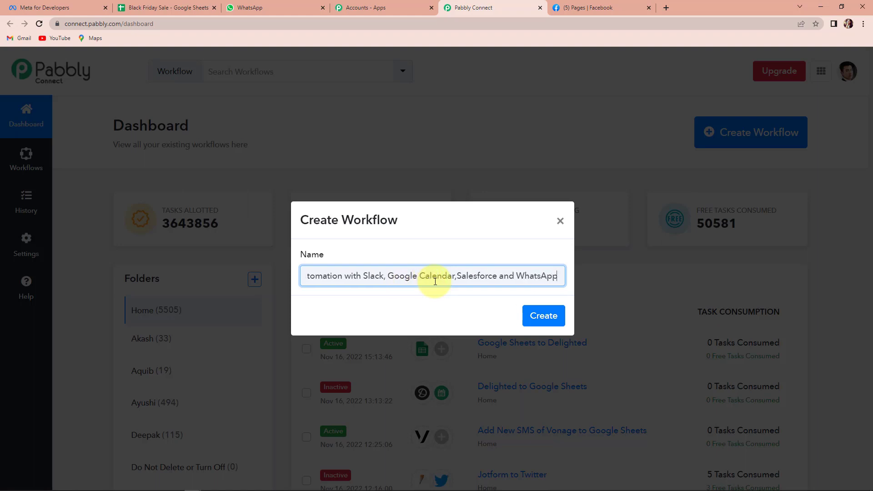
pyautogui.click(534, 316)
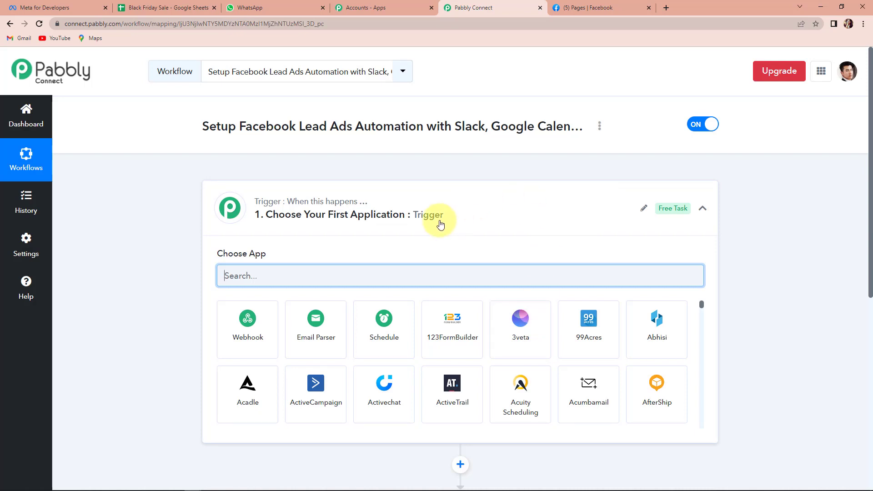
# Set the workflow's trigger application to Facebook Lead Ads with the trigger event New Lead (Instant).
pyautogui.scroll(-2, 440, 409)
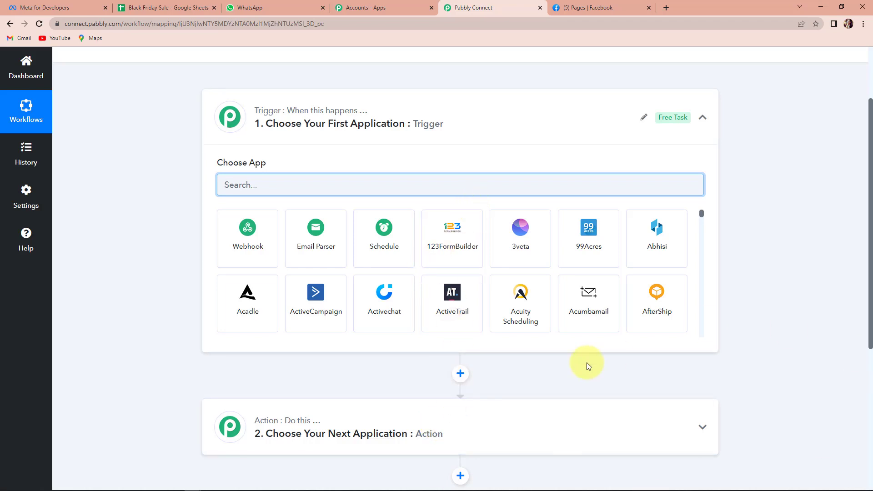
pyautogui.scroll(-2, 587, 362)
pyautogui.scroll(2, 586, 362)
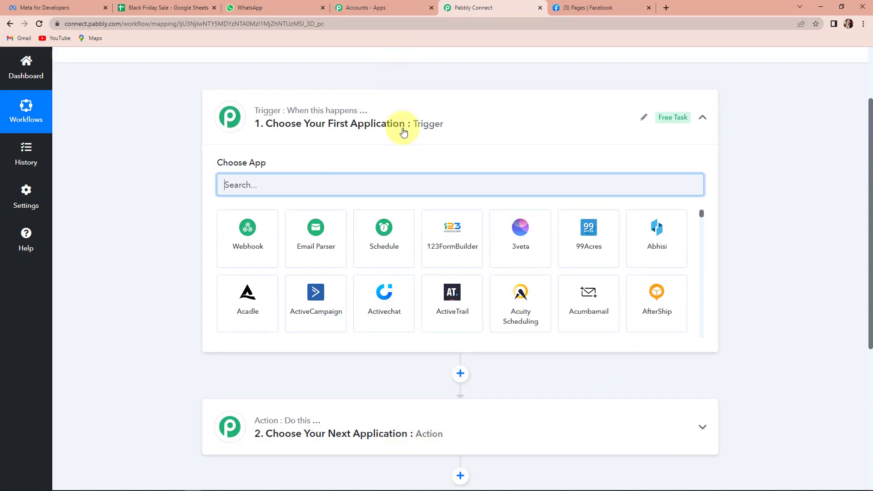
pyautogui.scroll(2, 444, 152)
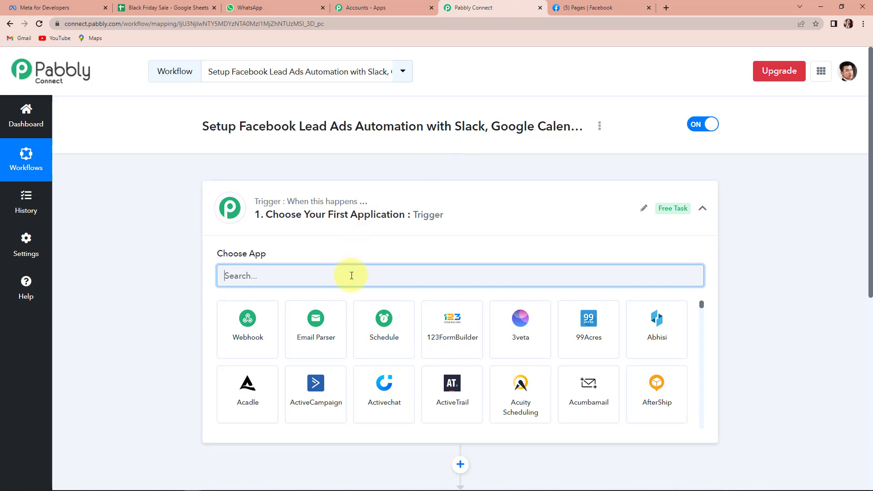
pyautogui.write('facebook')
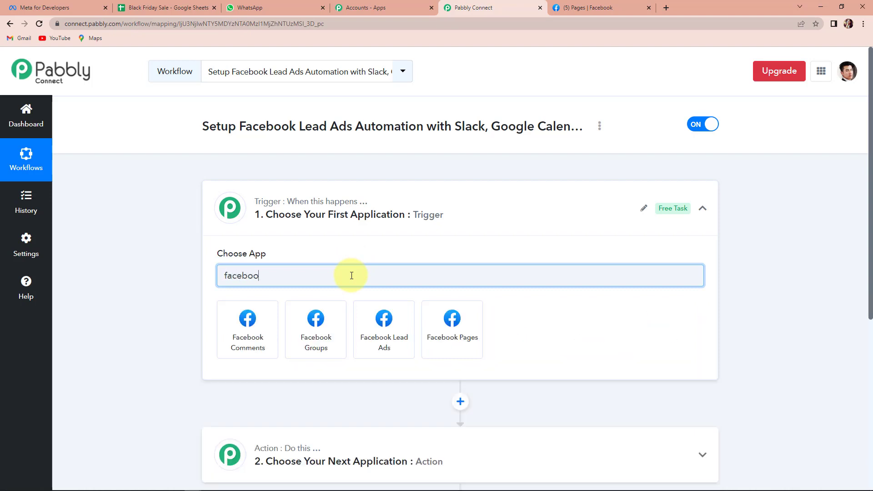
pyautogui.click(380, 322)
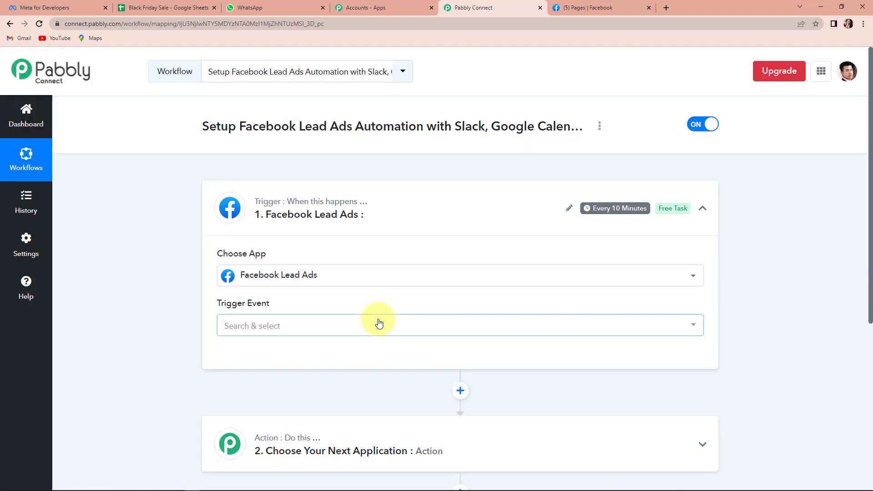
pyautogui.click(263, 325)
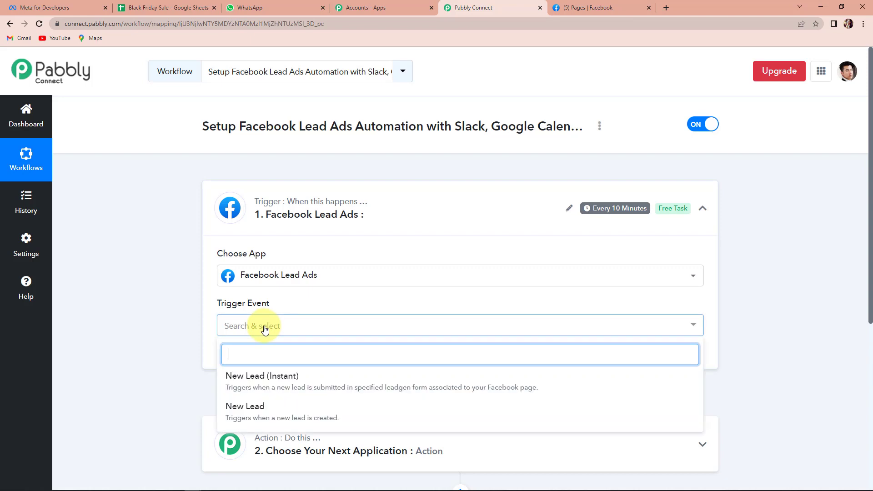
pyautogui.click(338, 382)
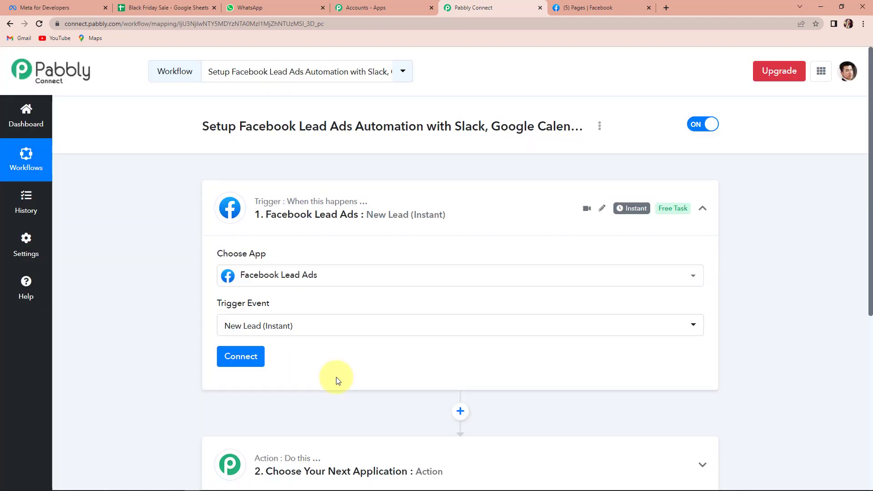
# Connect the Facebook Lead Ads account to the trigger by adding a new connection.
pyautogui.moveTo(640, 212)
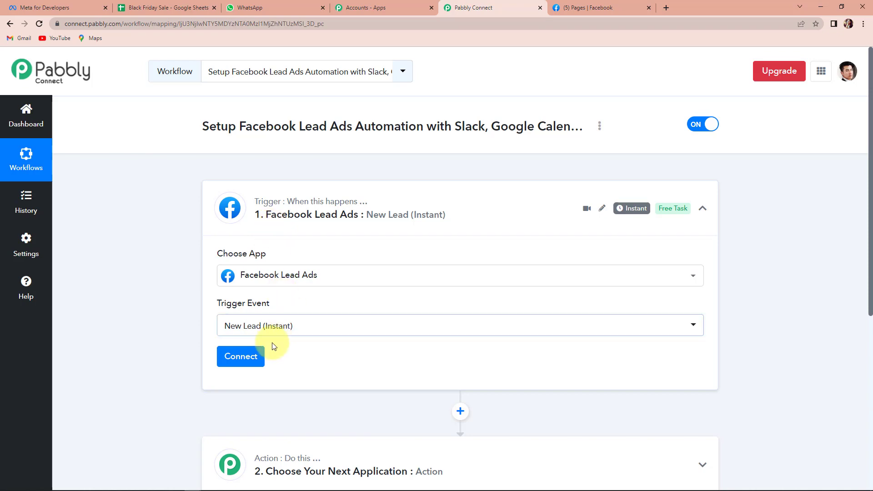
pyautogui.click(250, 357)
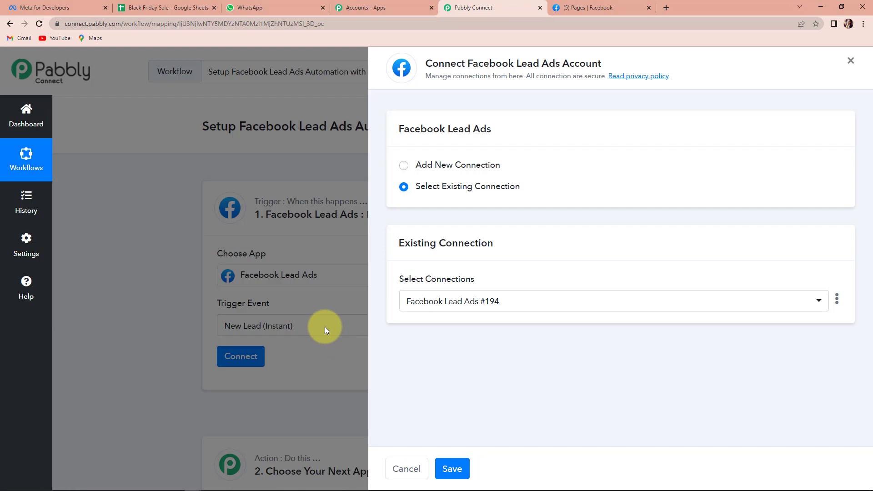
pyautogui.click(404, 166)
pyautogui.click(491, 287)
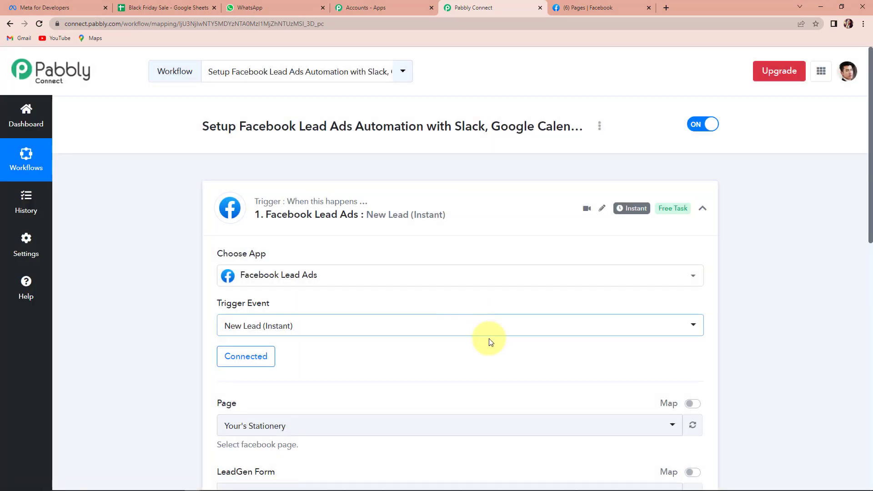
# Switch to Facebook, open the Pabbly Tech page from the account's pages and look over its posts.
pyautogui.scroll(-1, 491, 342)
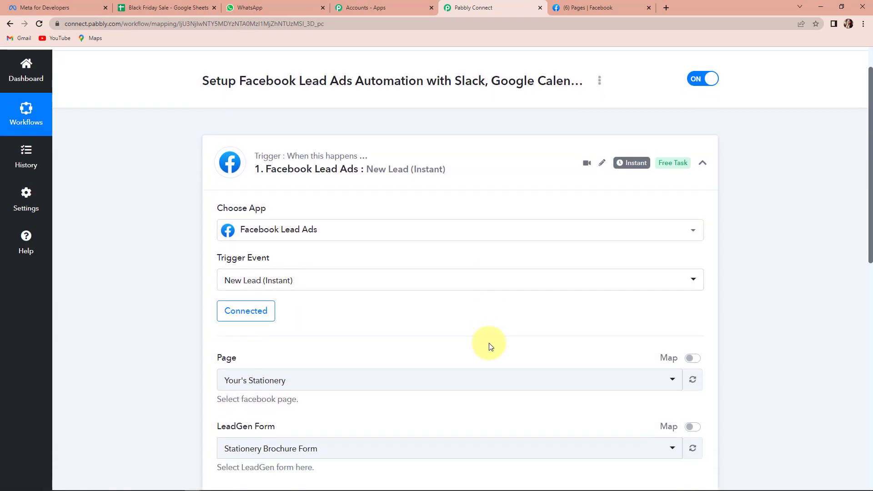
pyautogui.scroll(-2, 489, 343)
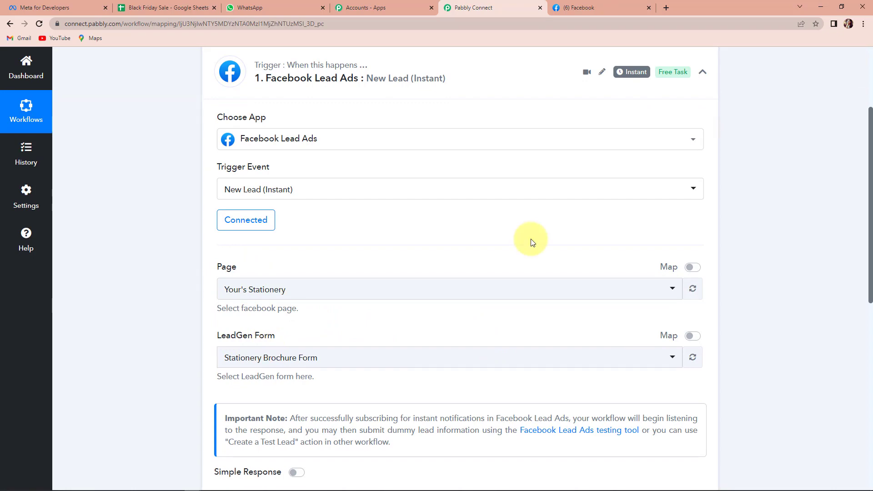
pyautogui.click(594, 5)
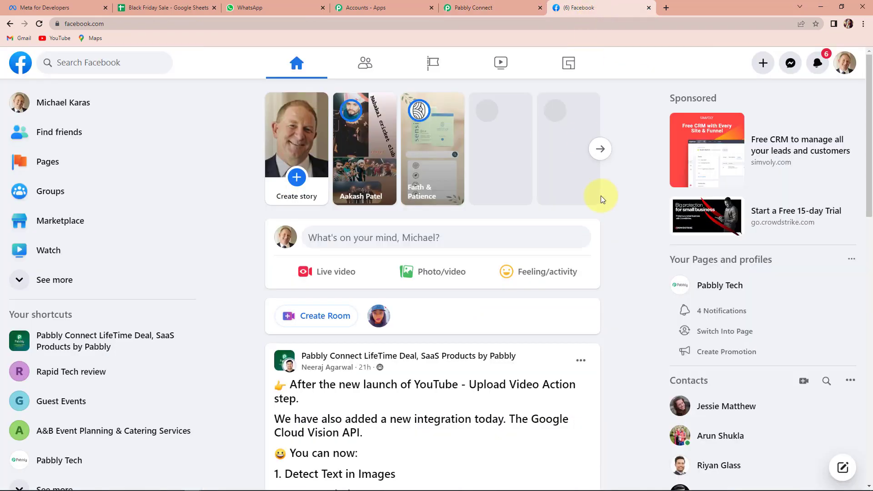
pyautogui.click(433, 66)
pyautogui.scroll(-10, 546, 236)
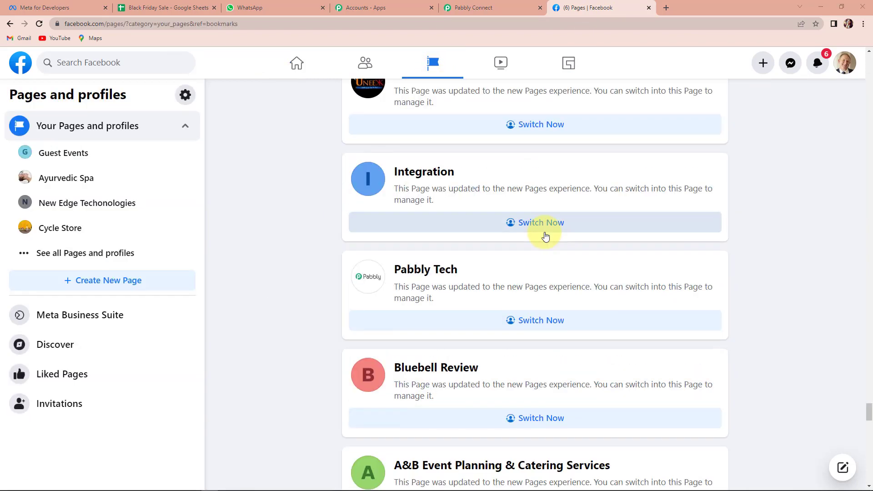
pyautogui.click(433, 275)
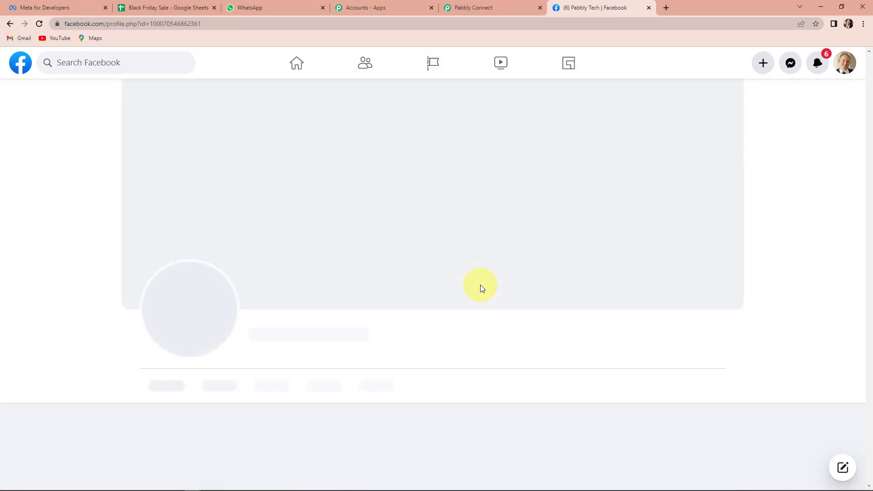
pyautogui.scroll(-5, 482, 289)
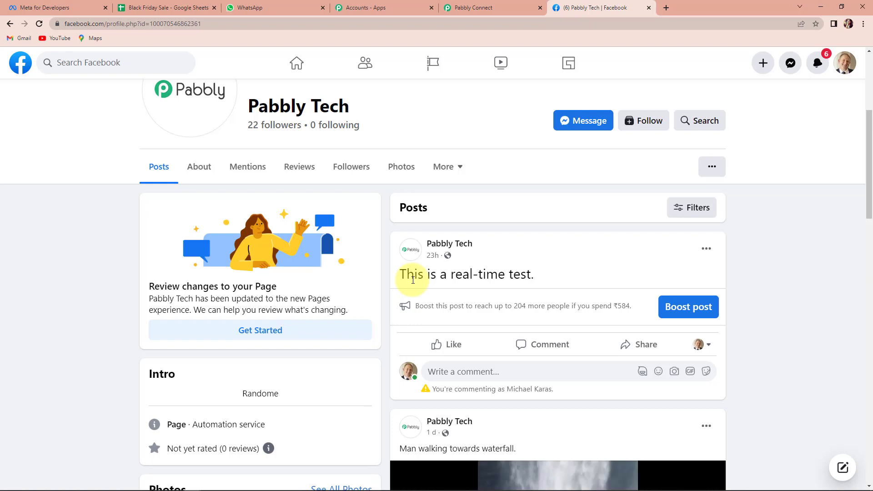
# Return to the Pabbly Connect workflow and set the trigger's Facebook page to Pabbly Tech.
pyautogui.click(468, 8)
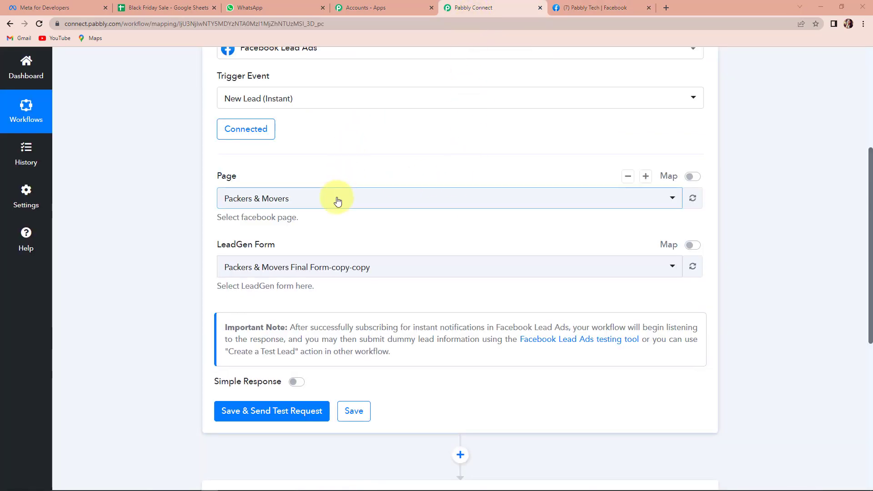
pyautogui.click(337, 201)
pyautogui.write('pabbly')
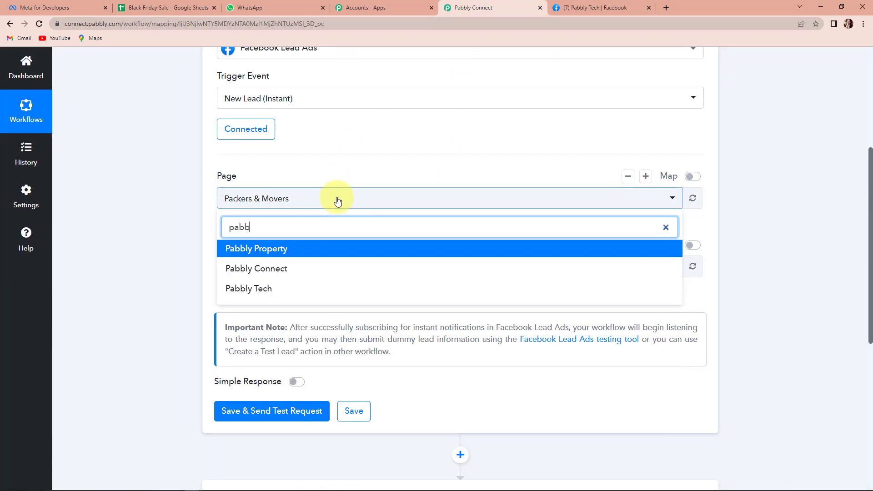
pyautogui.click(270, 291)
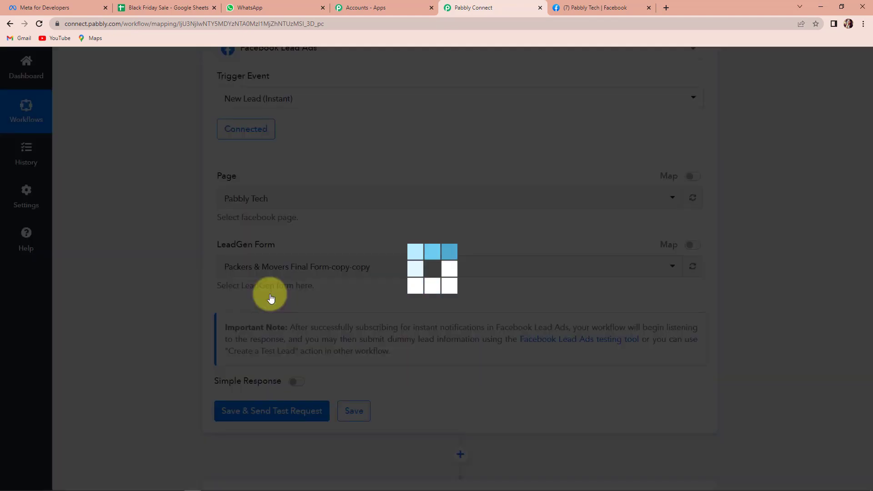
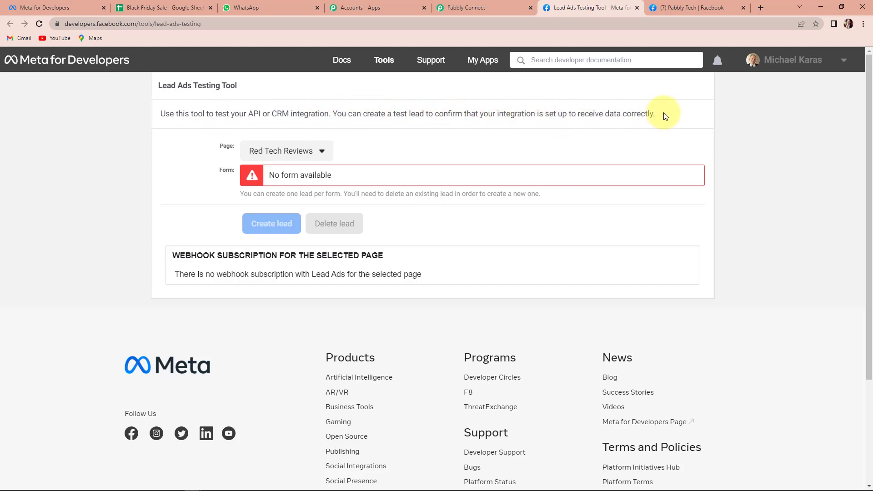
# In Meta's Lead Ads Testing Tool, select the Pabbly Tech page and open the preview of the Enquiry Form for School Admission.
pyautogui.click(322, 153)
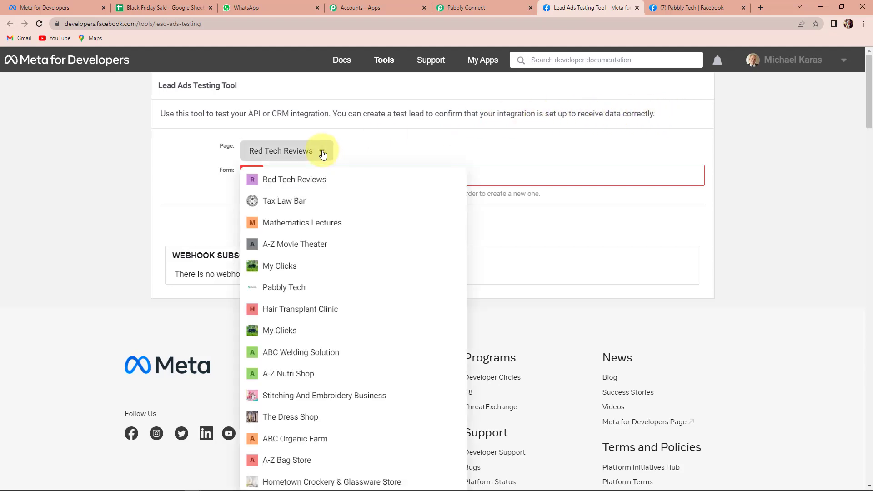
pyautogui.hotkey('ctrl', 'f')
pyautogui.write('pabbly ')
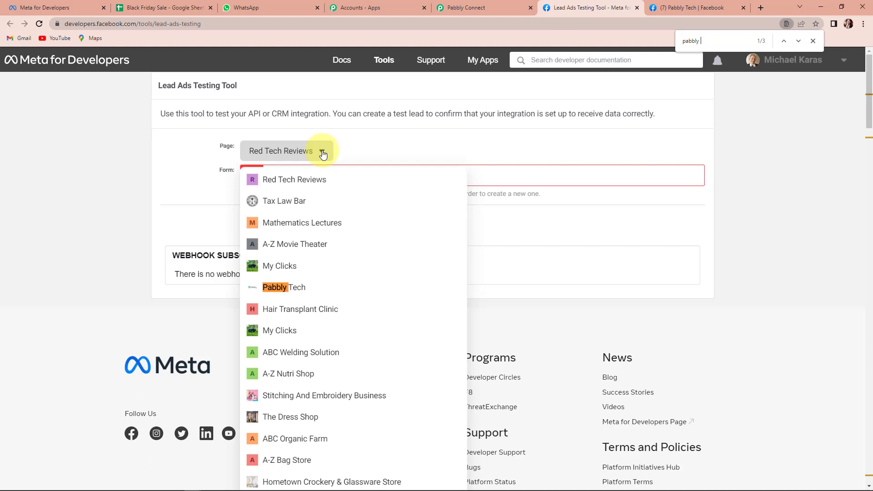
pyautogui.write('tex')
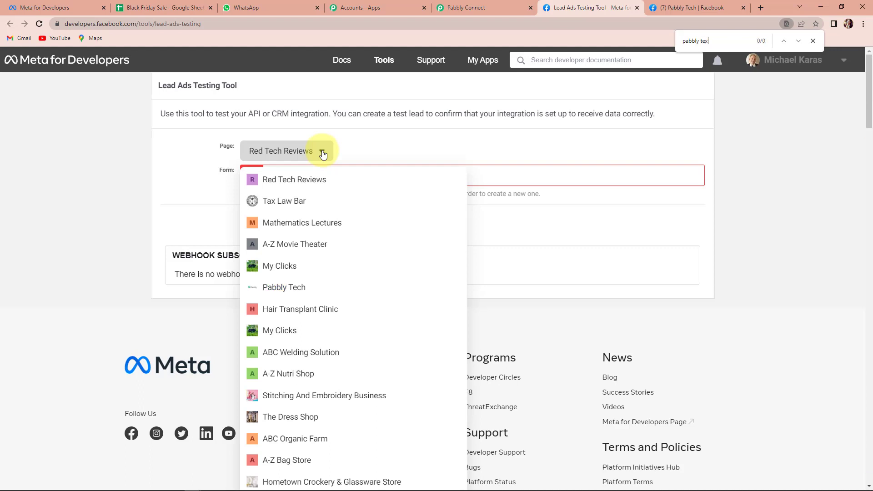
pyautogui.click(285, 278)
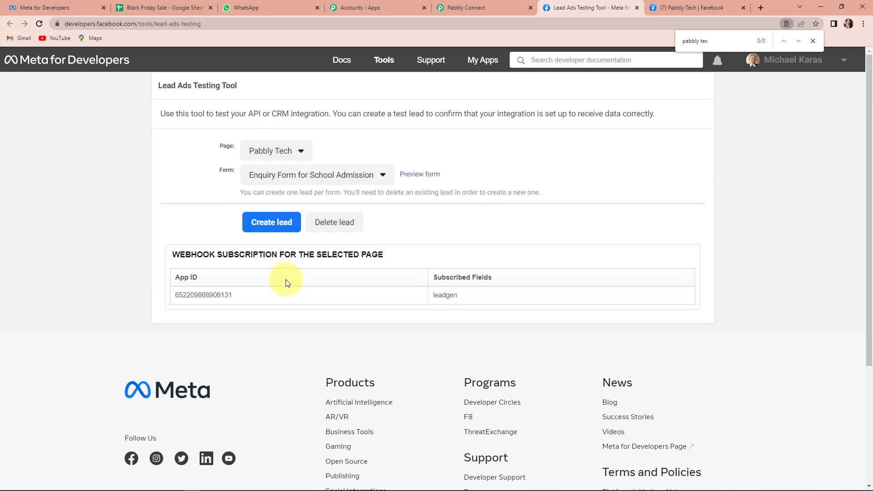
pyautogui.click(416, 176)
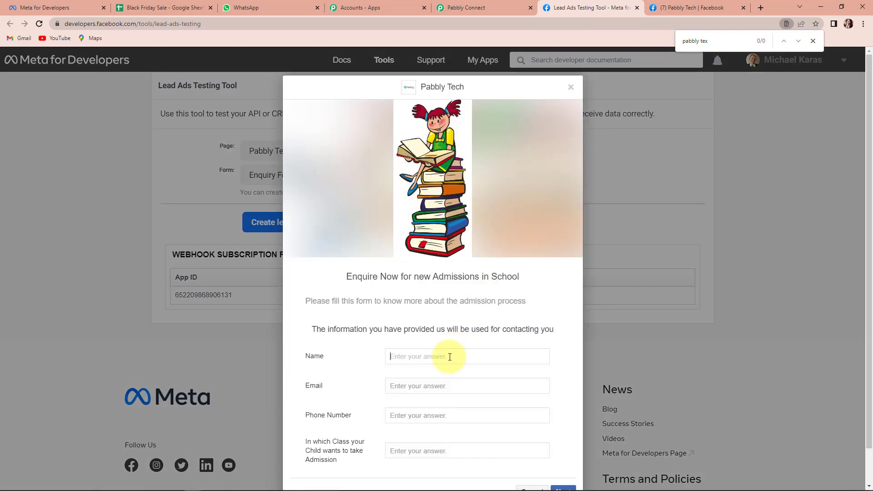
# Fill in the lead's name, e-mail address and phone number in the admission enquiry test form.
pyautogui.click(449, 357)
pyautogui.write('Demo User')
pyautogui.press('Tab')
pyautogui.write('de')
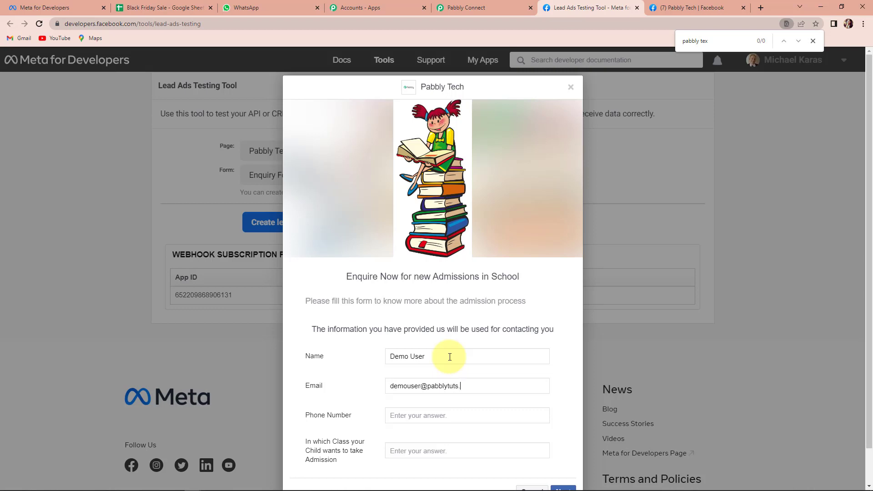
pyautogui.click(452, 416)
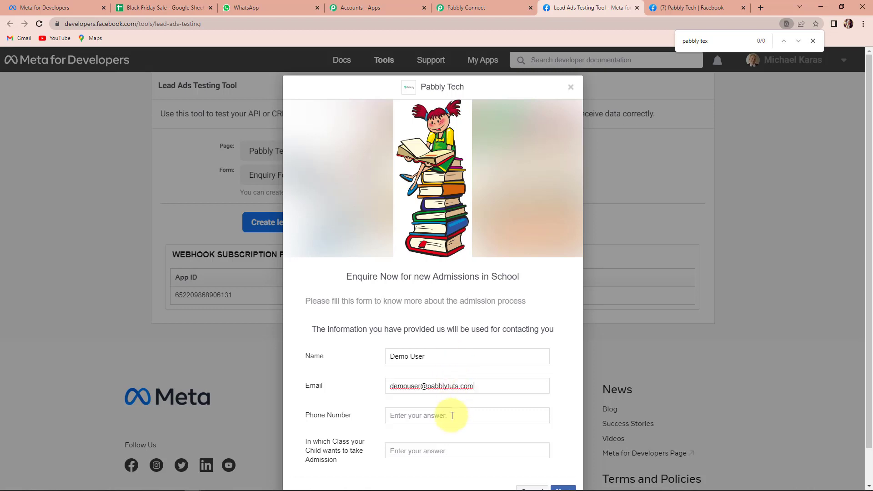
pyautogui.click(452, 415)
pyautogui.write('9*********')
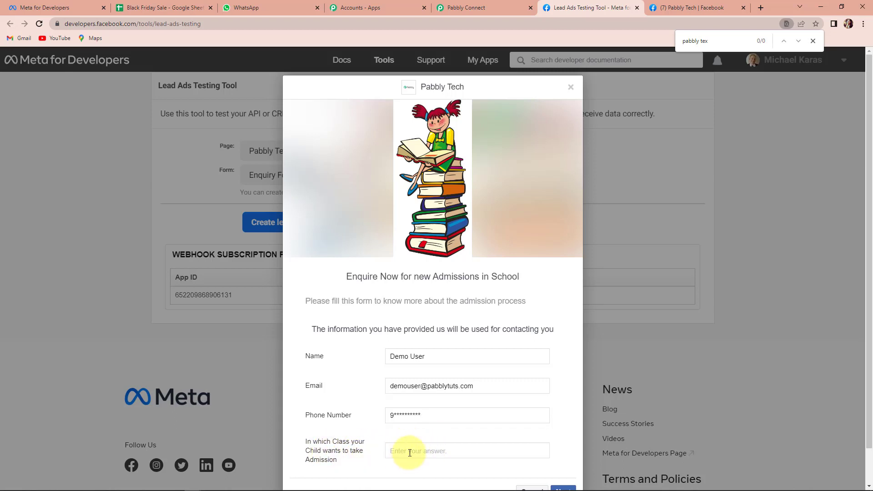
# Enter Class 8 as the class for admission, submit the test lead and close the form preview.
pyautogui.write('Class 8')
pyautogui.scroll(-1, 492, 464)
pyautogui.click(563, 454)
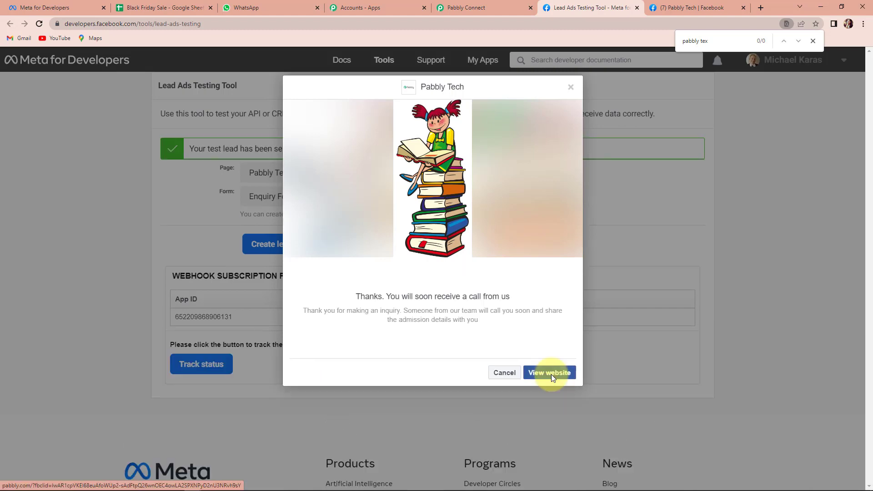
pyautogui.click(570, 87)
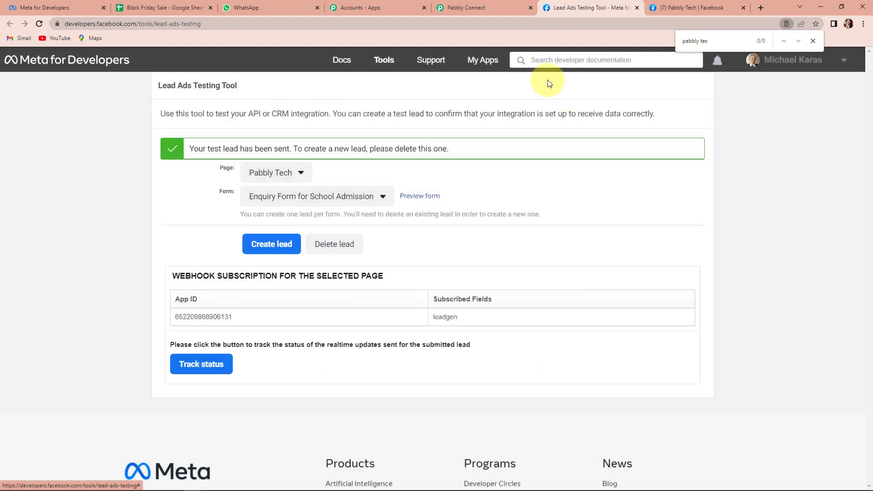
# Return to the Pabbly Connect workflow, review the captured lead and set the second step to Slack with the Send Channel Message event.
pyautogui.click(477, 9)
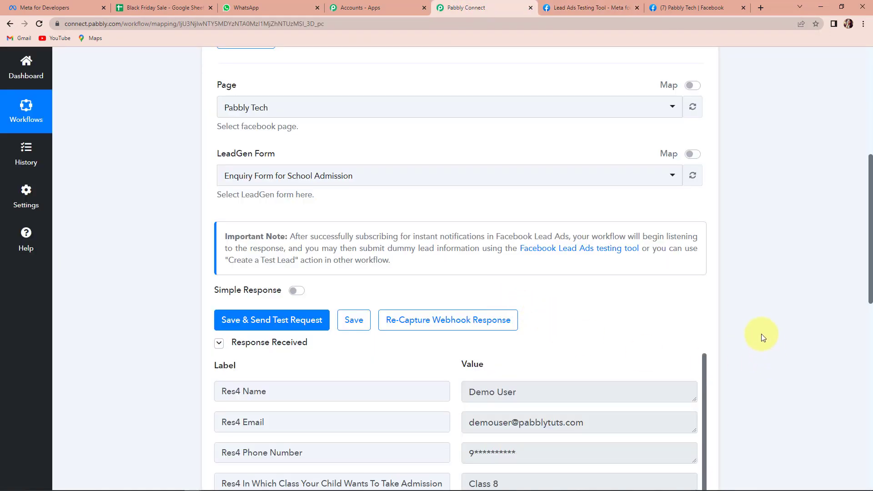
pyautogui.scroll(-3, 761, 334)
pyautogui.scroll(-3, 761, 334)
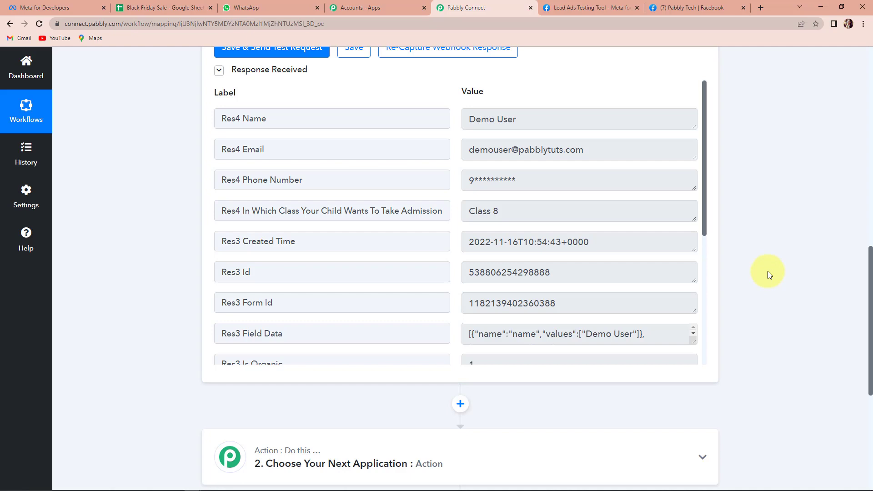
pyautogui.scroll(-5, 757, 282)
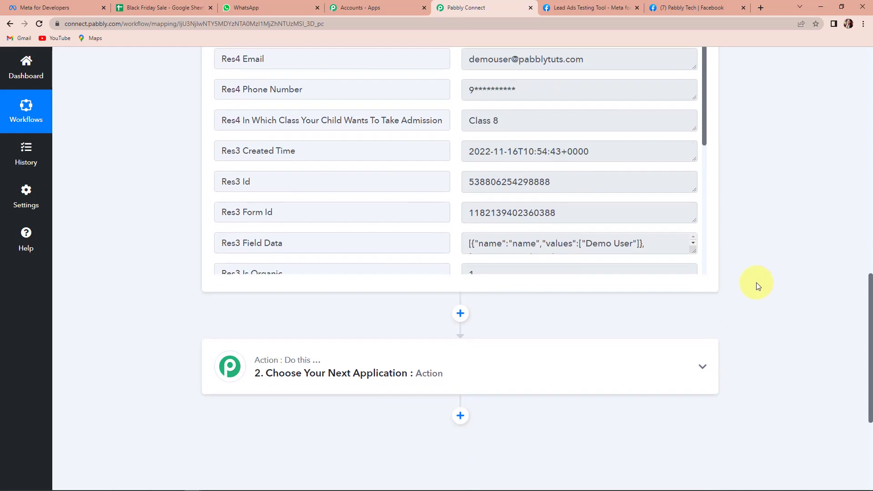
pyautogui.click(282, 225)
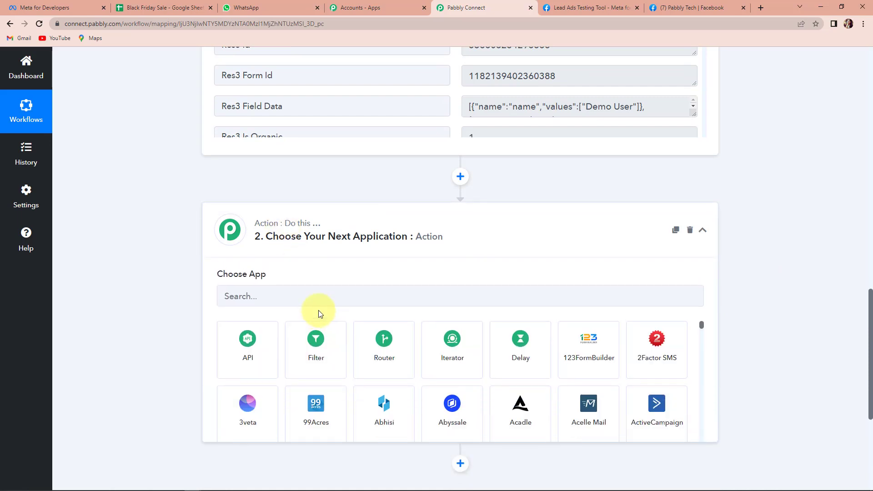
pyautogui.click(296, 297)
pyautogui.write('slack')
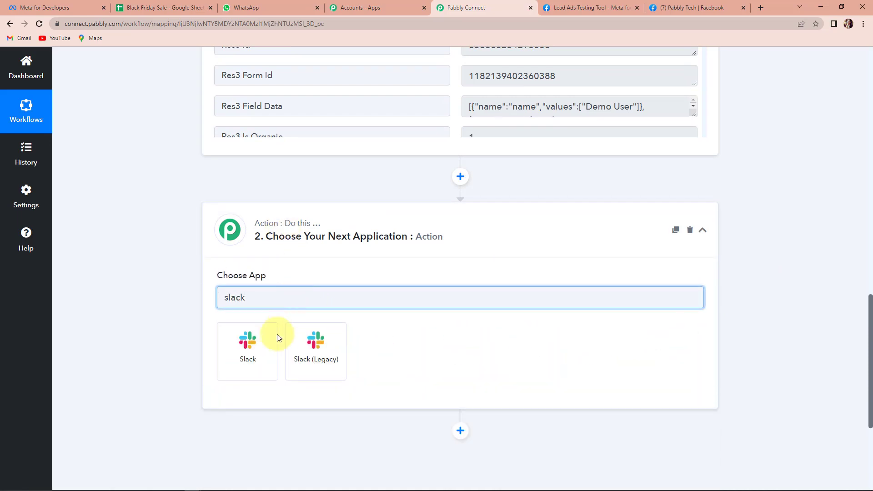
pyautogui.click(262, 357)
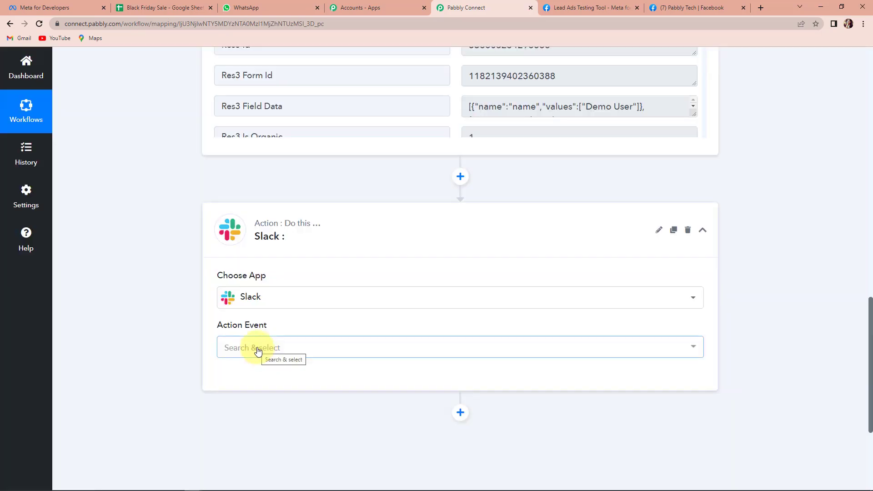
pyautogui.click(250, 350)
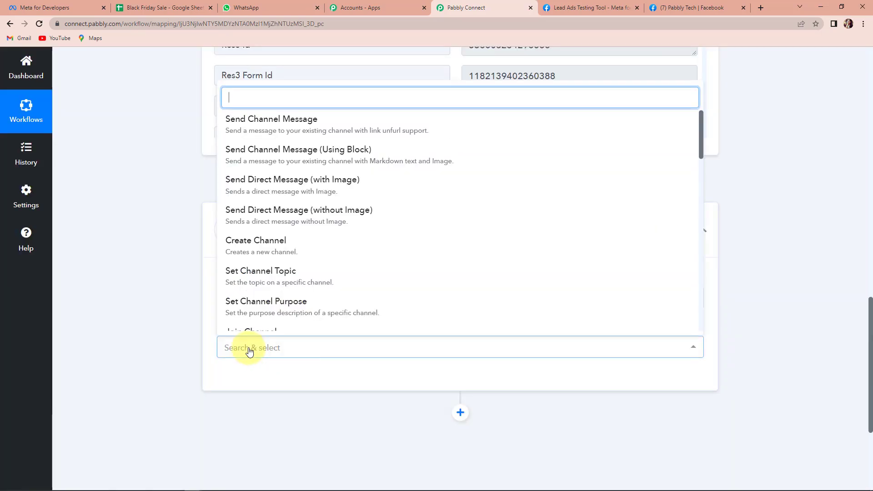
pyautogui.click(282, 119)
# Connect Slack through a new connection with token type user and allow access to the Pabbly workspace.
pyautogui.click(241, 377)
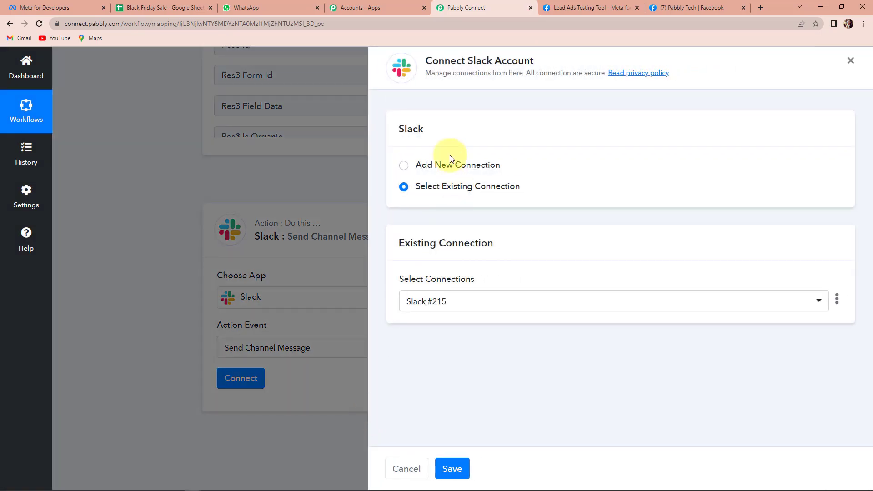
pyautogui.click(403, 166)
pyautogui.click(462, 294)
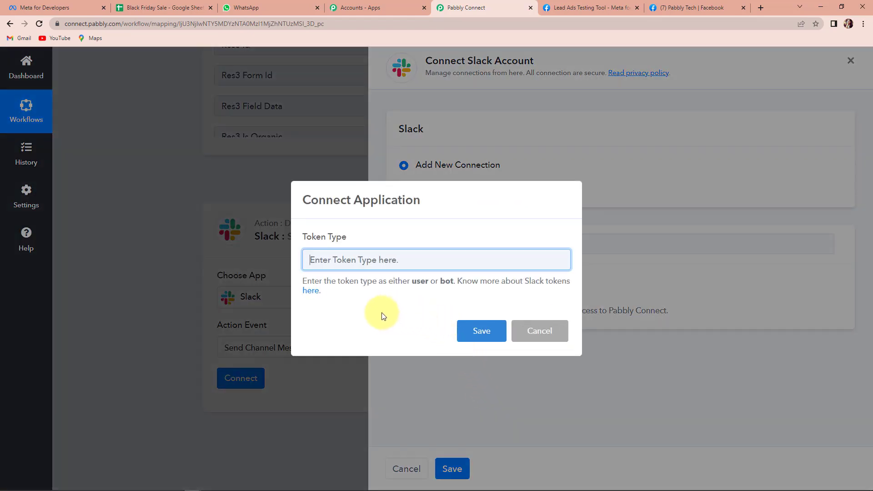
pyautogui.write('user')
pyautogui.click(478, 331)
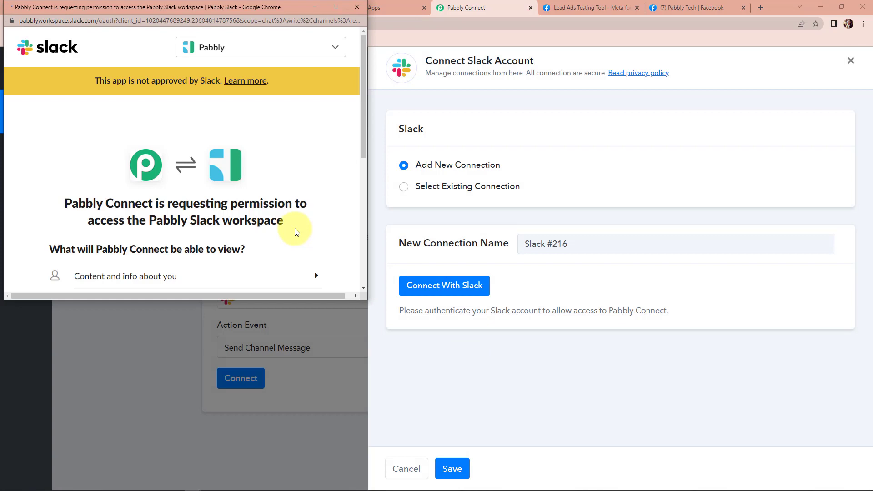
pyautogui.scroll(-6, 293, 231)
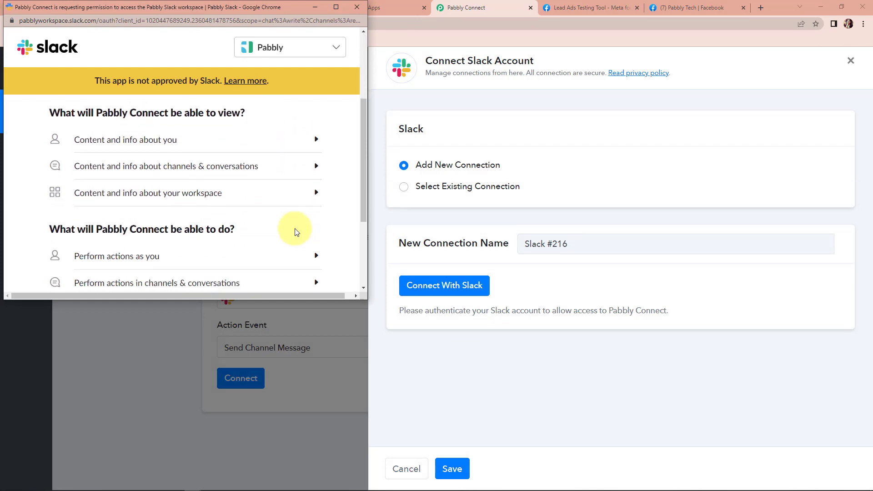
pyautogui.click(214, 218)
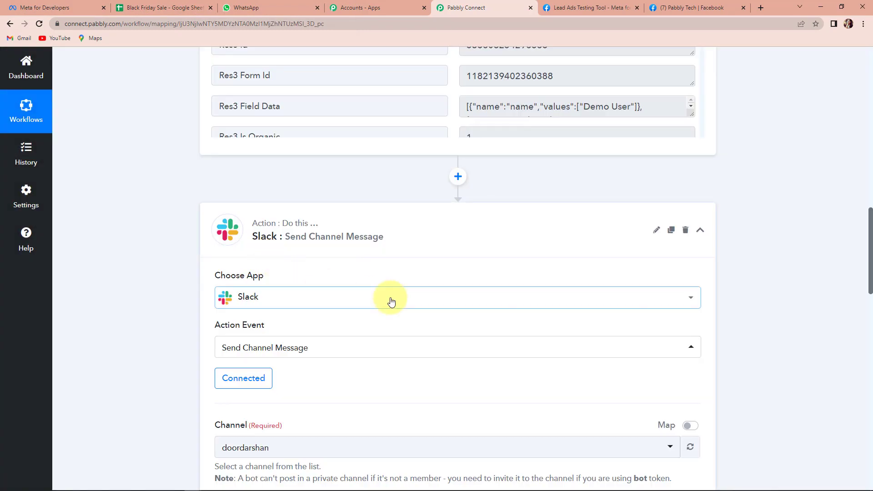
# Look over the Slack action's fields, and in Slack examine the workspace's channel list around the new-lead---pabbly-tech channel.
pyautogui.scroll(-6, 391, 302)
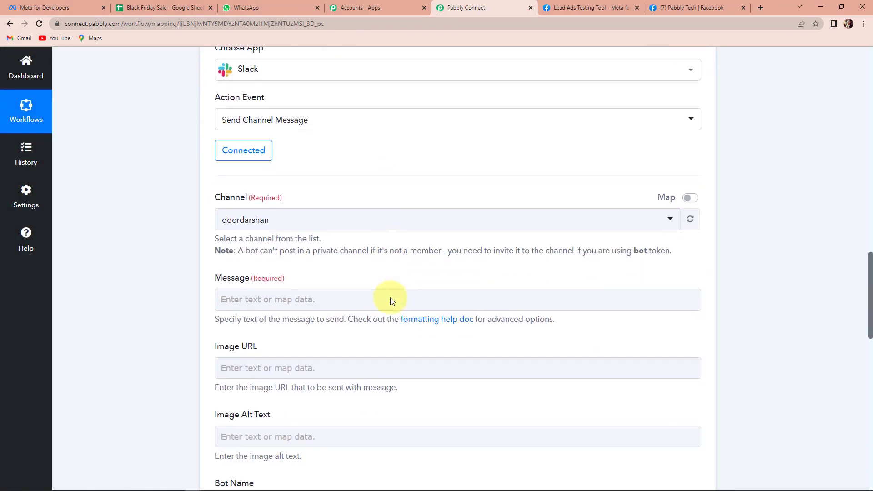
pyautogui.scroll(-2, 390, 298)
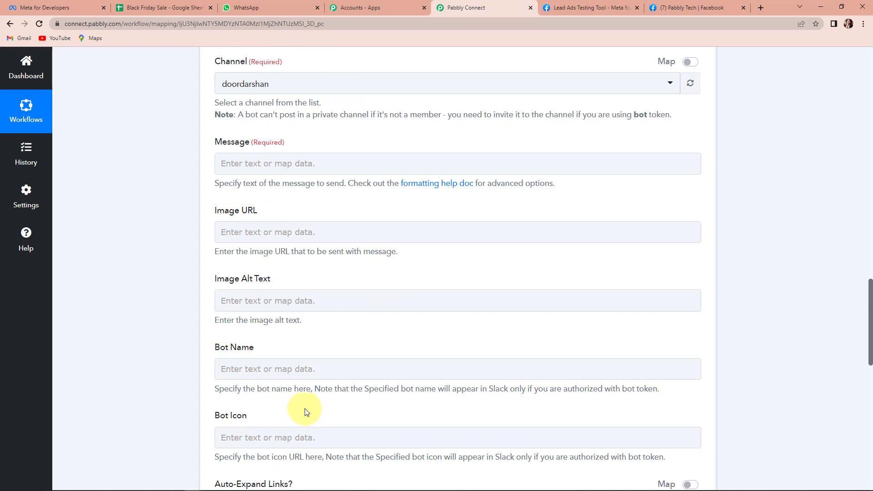
pyautogui.scroll(1, 293, 321)
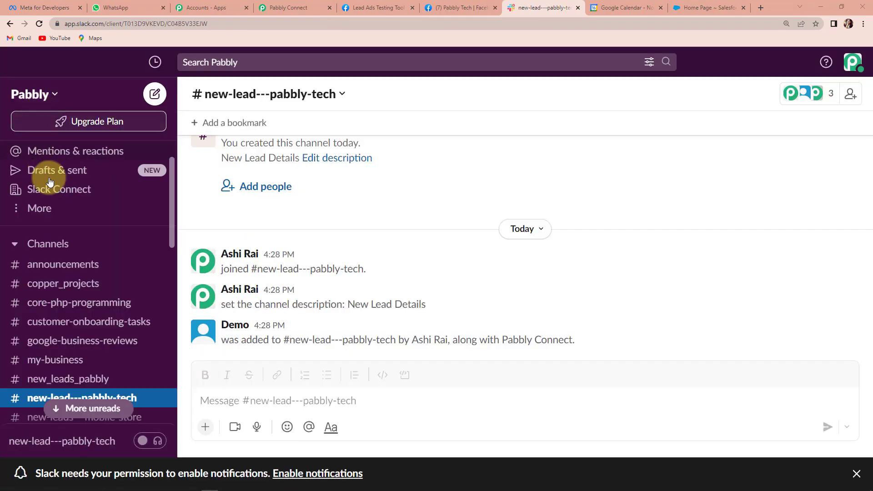
pyautogui.scroll(-3, 60, 217)
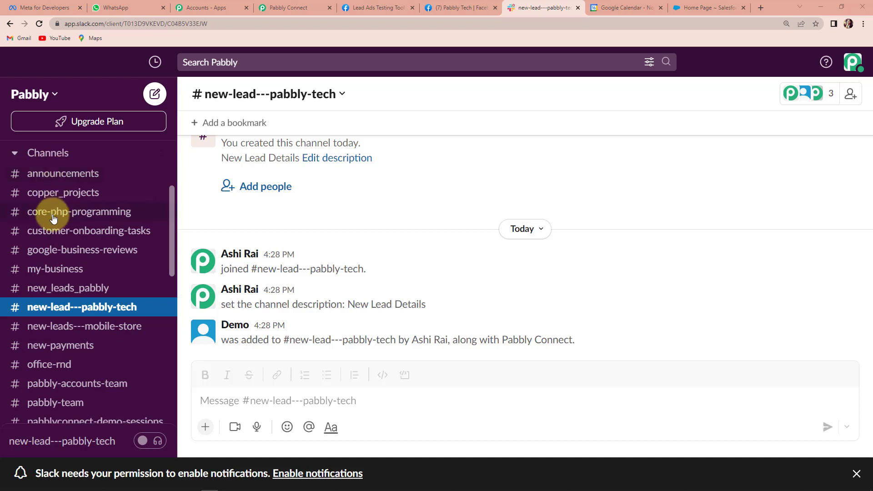
pyautogui.scroll(-5, 62, 250)
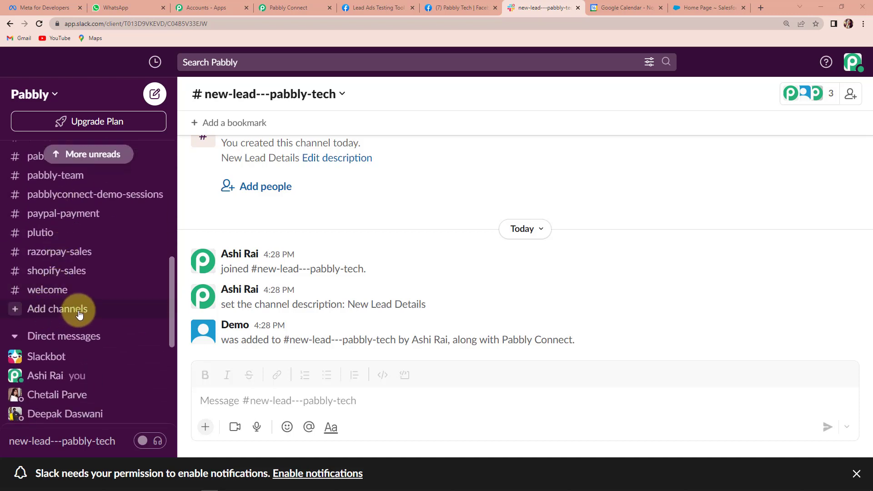
pyautogui.scroll(-1, 72, 298)
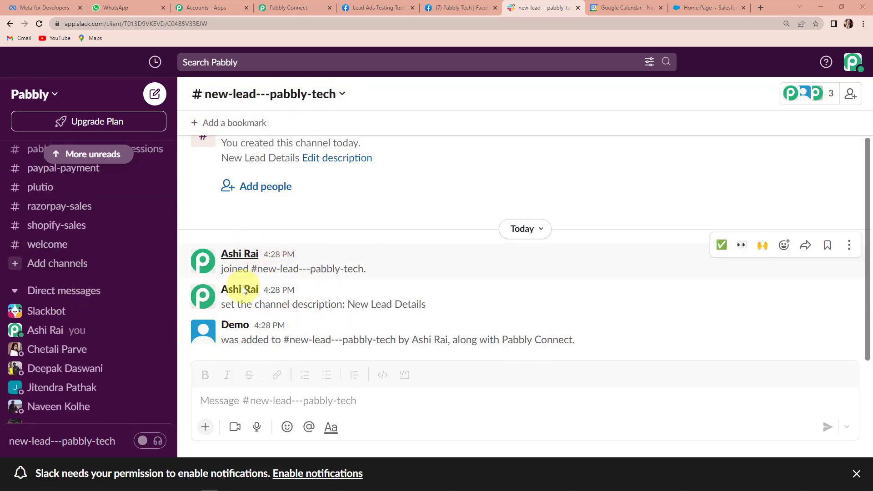
# Return to the Pabbly Connect workflow and set the Slack action's channel to new-lead---pabbly-tech.
pyautogui.click(291, 8)
pyautogui.click(281, 137)
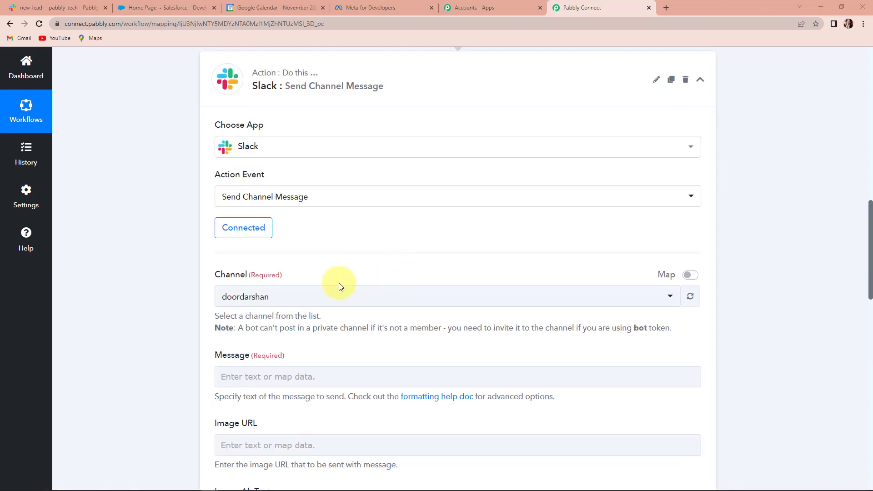
pyautogui.click(301, 298)
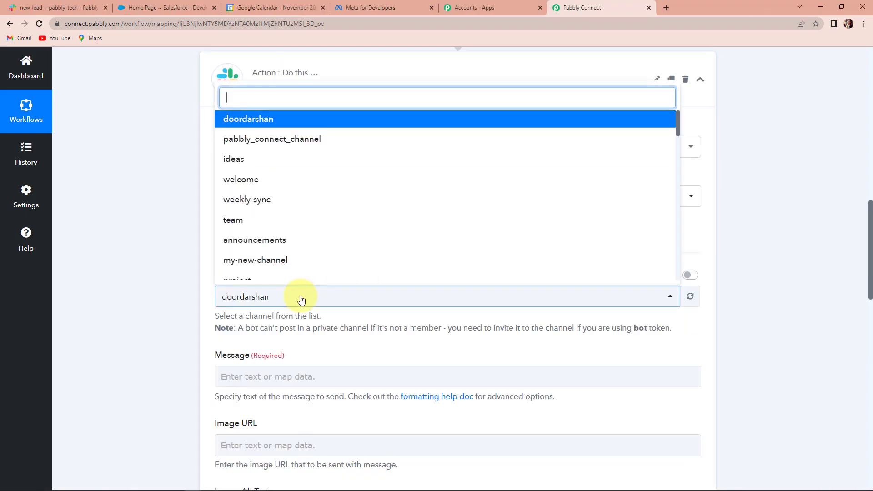
pyautogui.write('new')
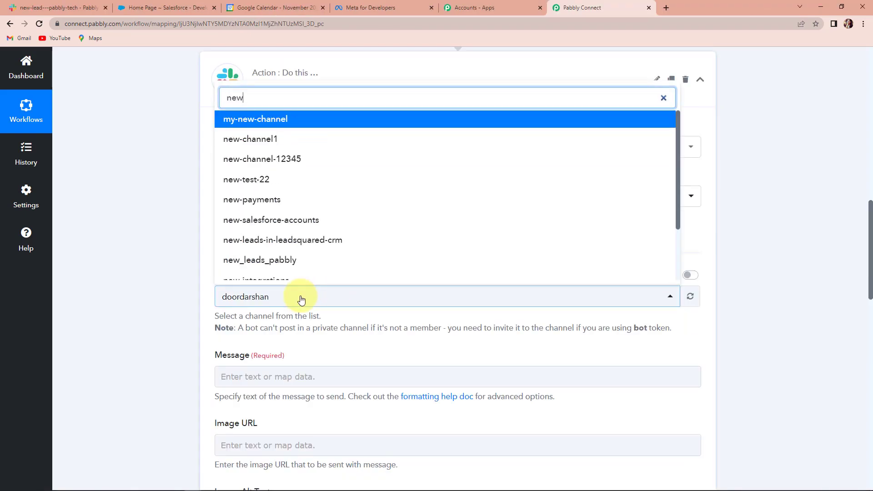
pyautogui.write('-')
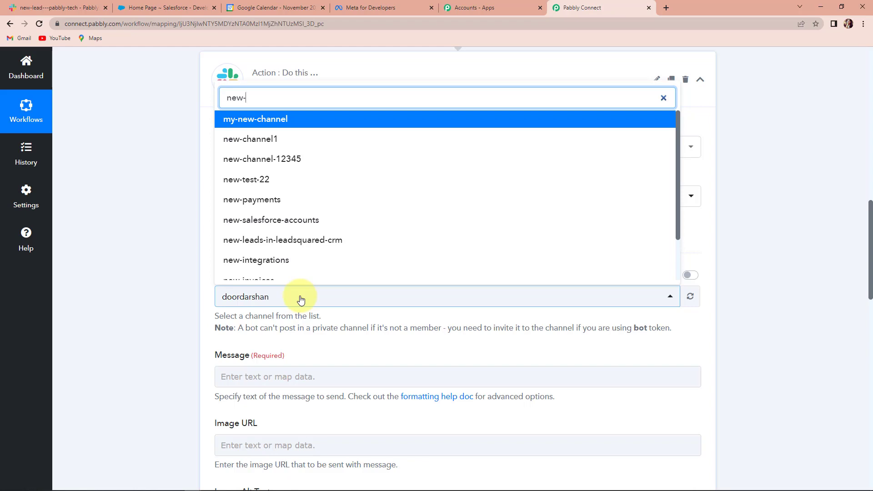
pyautogui.scroll(-2, 327, 240)
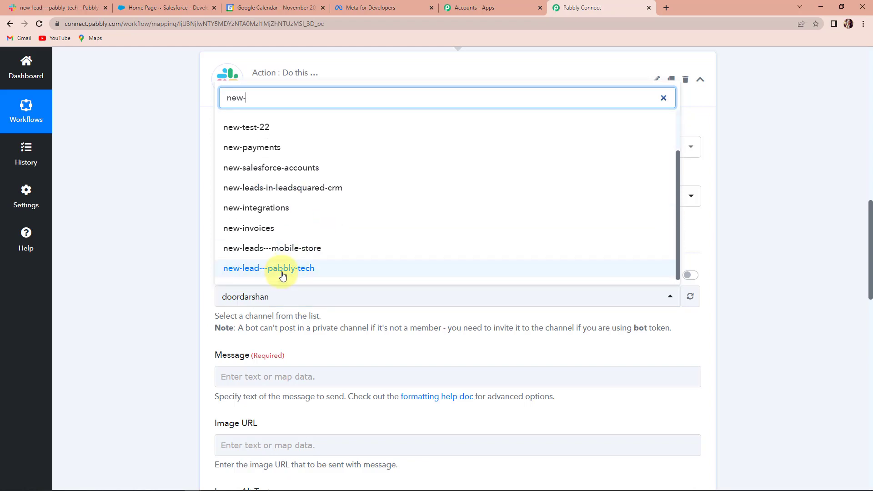
pyautogui.click(282, 269)
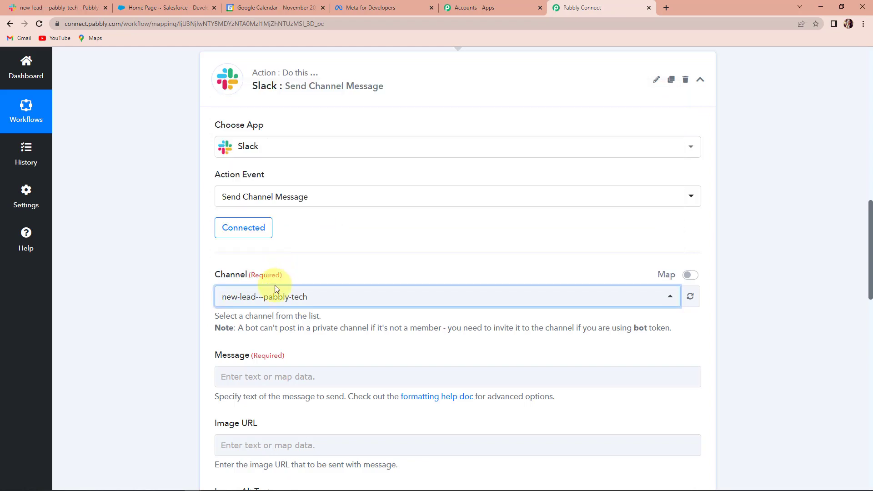
# Write the Slack message "Hey Team, We have received a new lead through Facebook Lead Ads. Details are:" with Name, Email Address, Contact Number, Class and Regards lines.
pyautogui.scroll(-4, 300, 314)
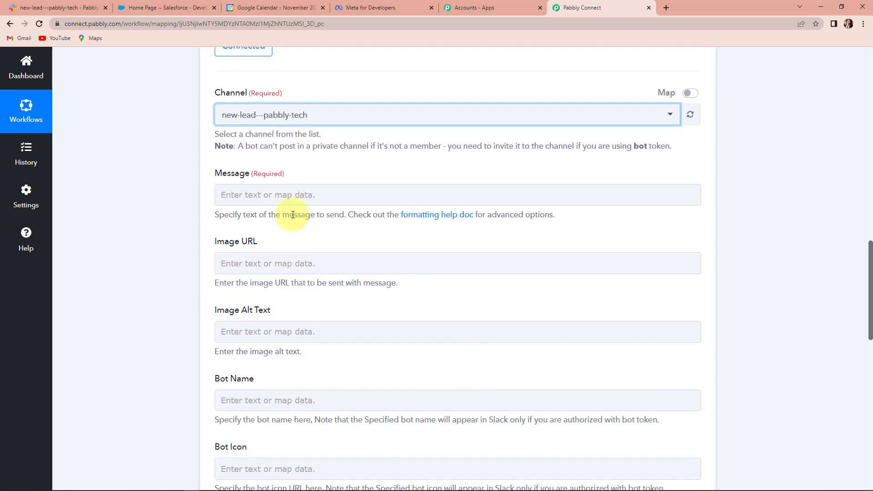
pyautogui.click(273, 196)
pyautogui.write('Hey Team,  We have received a new lead through Facebook Lead Ads. Details are: Name: Email  Address: Contact Number: Class  Regards')
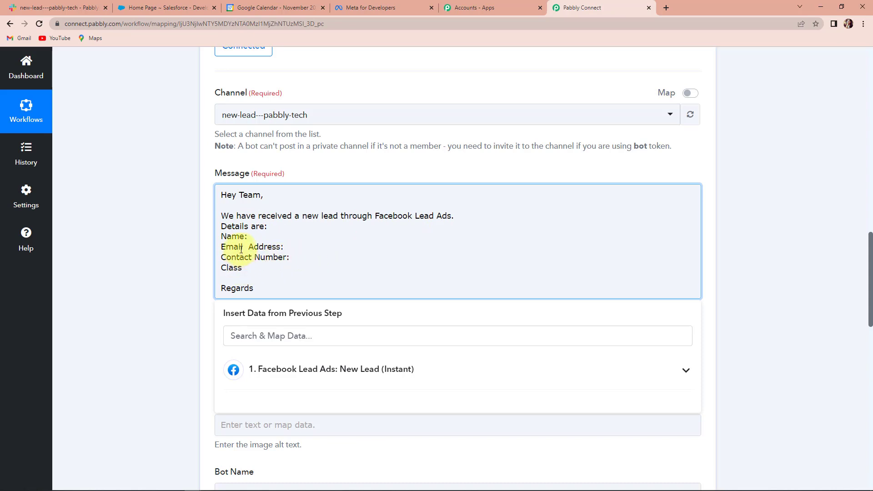
# Map Res4 Name and Res4 Email from the Facebook Lead Ads step onto the Slack message's Name and Email Address lines.
pyautogui.click(248, 236)
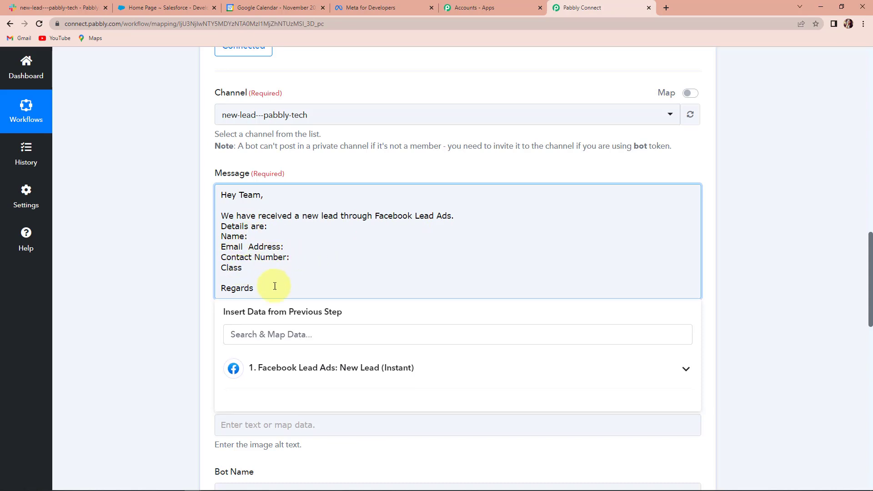
pyautogui.click(315, 378)
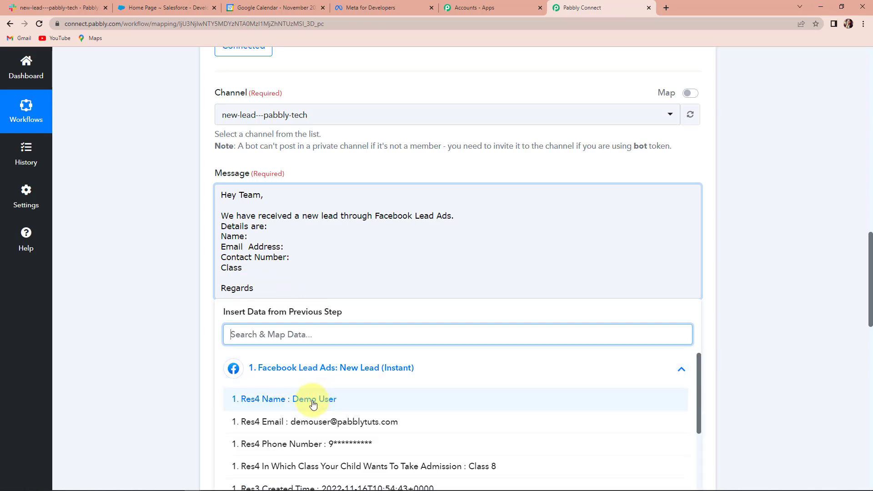
pyautogui.click(250, 396)
pyautogui.click(285, 254)
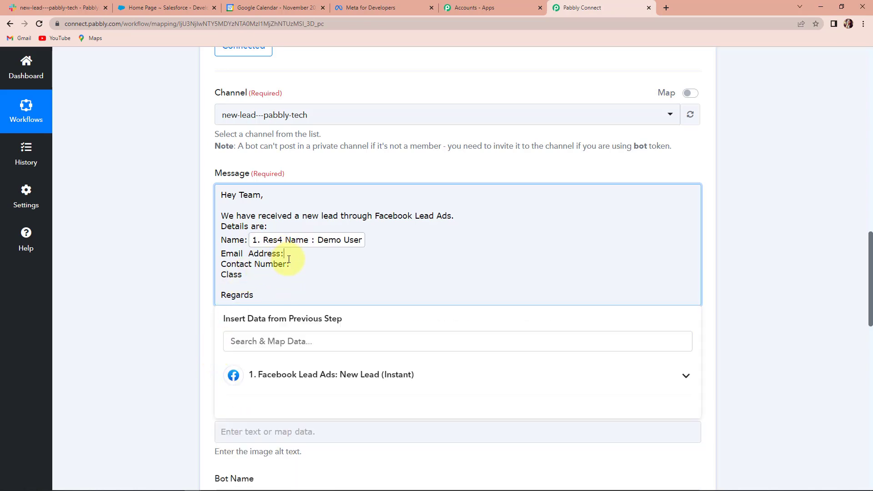
pyautogui.click(301, 383)
pyautogui.scroll(-2, 302, 400)
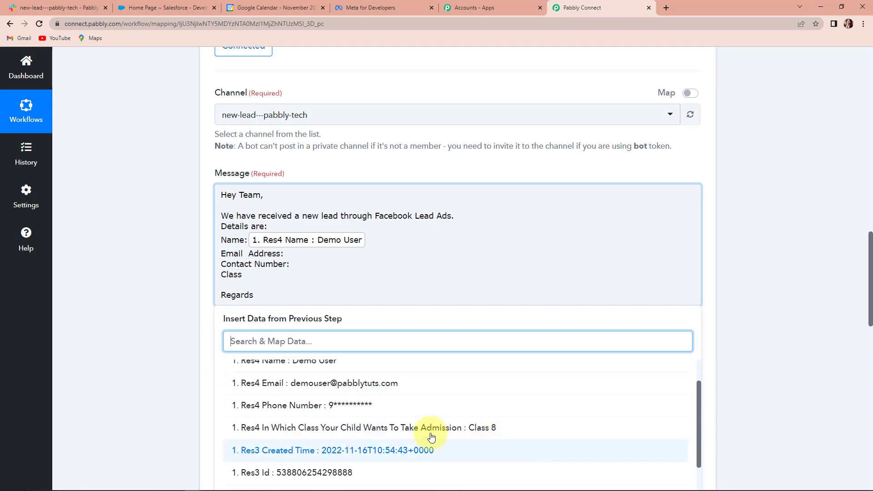
pyautogui.click(351, 382)
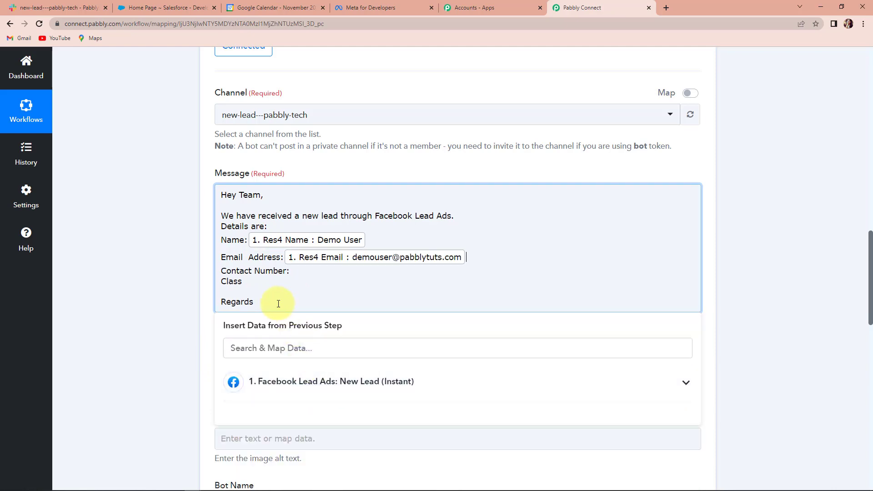
# Map Res4 Phone Number onto the message's Contact Number line and the Res4 admission class answer onto the Class line, adding its missing colon.
pyautogui.click(290, 272)
pyautogui.click(302, 382)
pyautogui.click(330, 457)
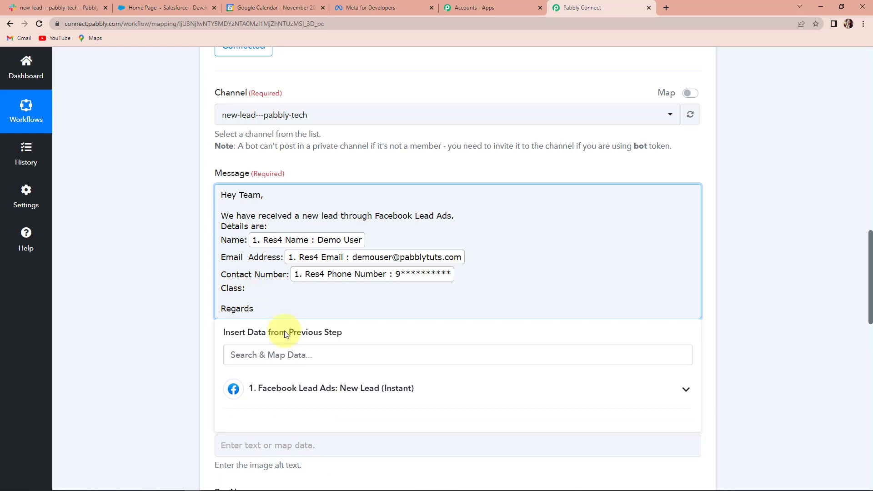
pyautogui.click(259, 388)
pyautogui.scroll(-2, 338, 430)
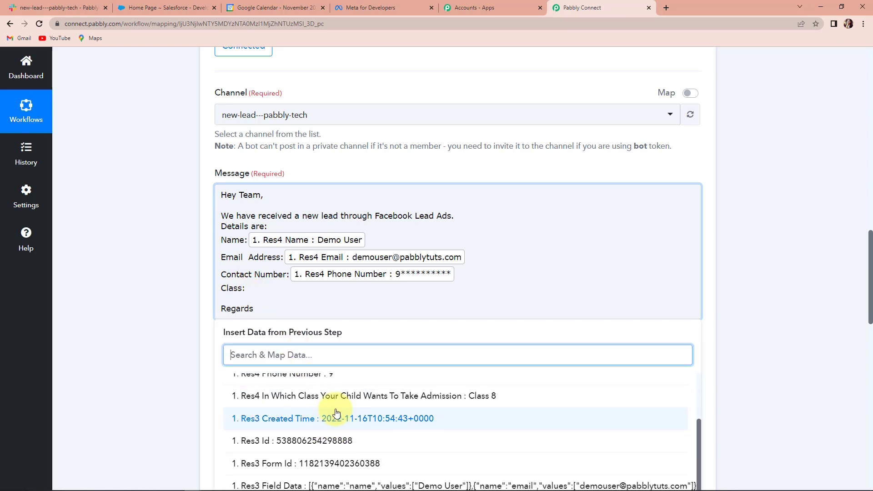
pyautogui.click(348, 399)
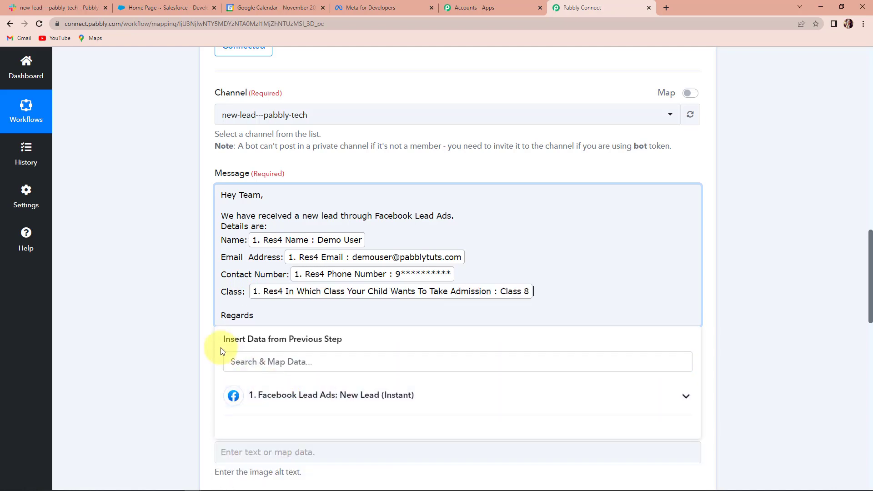
pyautogui.click(175, 312)
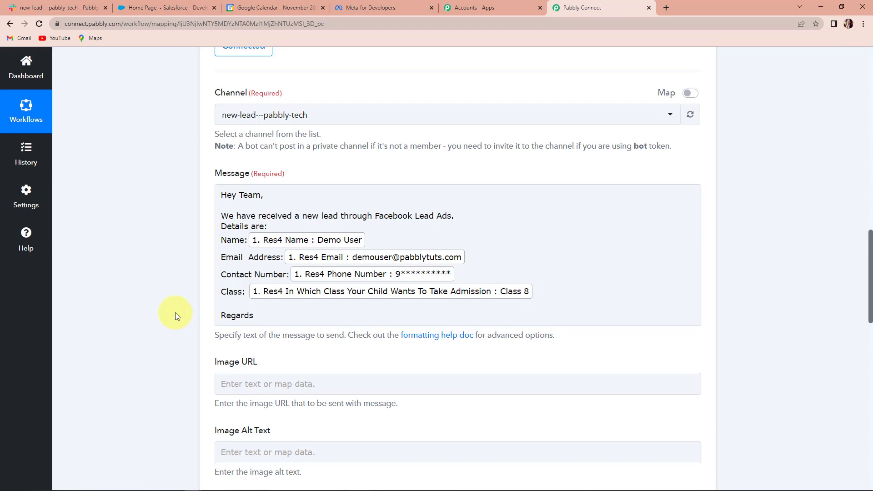
# Save the Slack action with its optional image and bot fields left empty and send a test request.
pyautogui.scroll(-4, 175, 312)
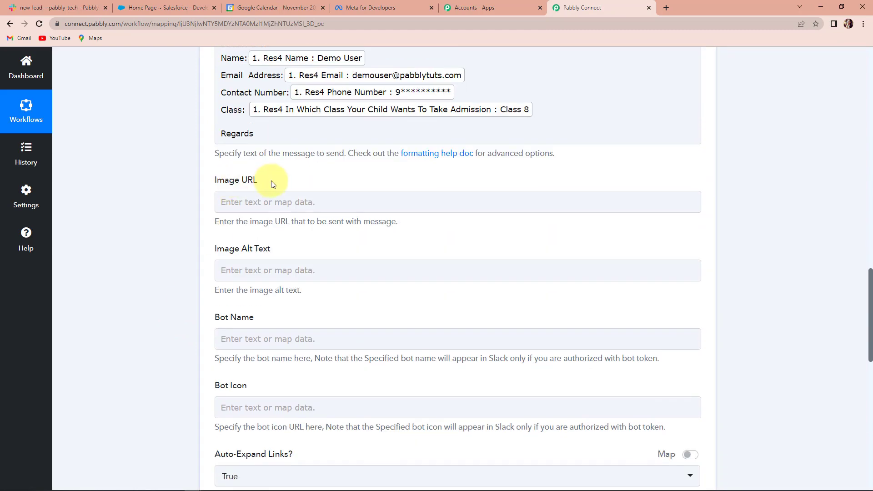
pyautogui.click(258, 276)
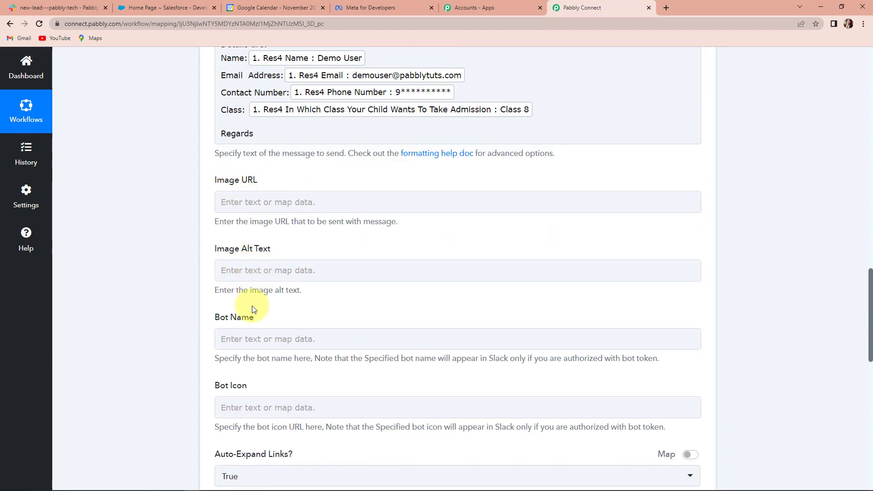
pyautogui.scroll(-4, 155, 291)
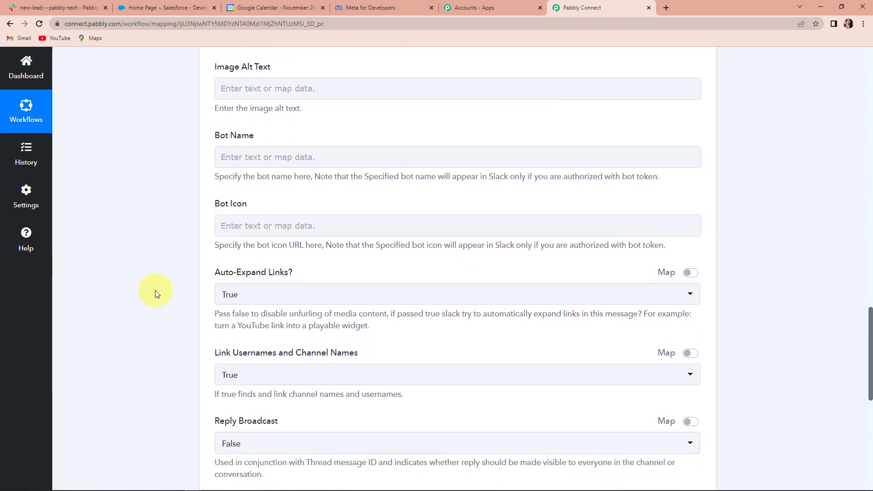
pyautogui.scroll(-4, 154, 290)
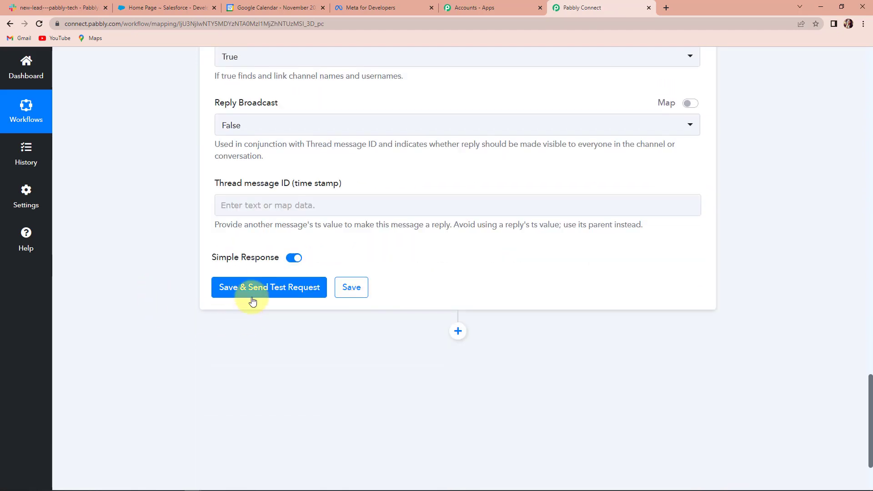
pyautogui.click(253, 295)
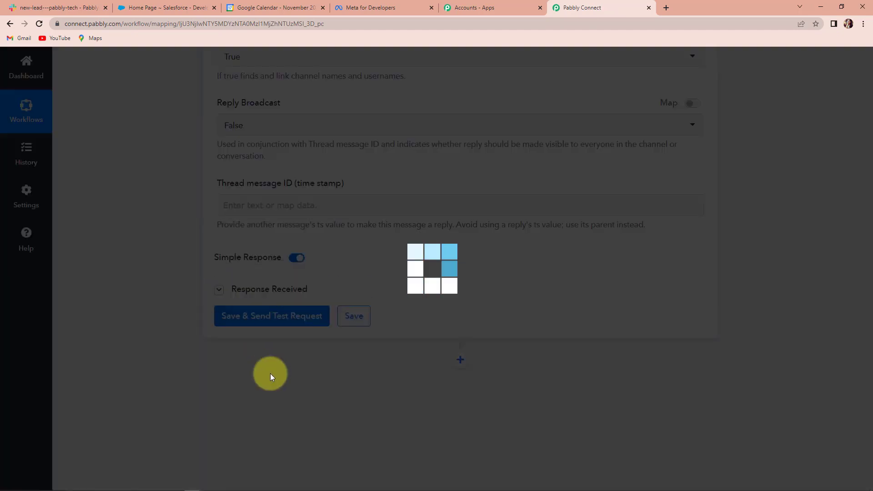
# Examine the full Message Text in the test response, and check the posted message in Slack's new-lead---pabbly-tech channel.
pyautogui.scroll(-4, 788, 334)
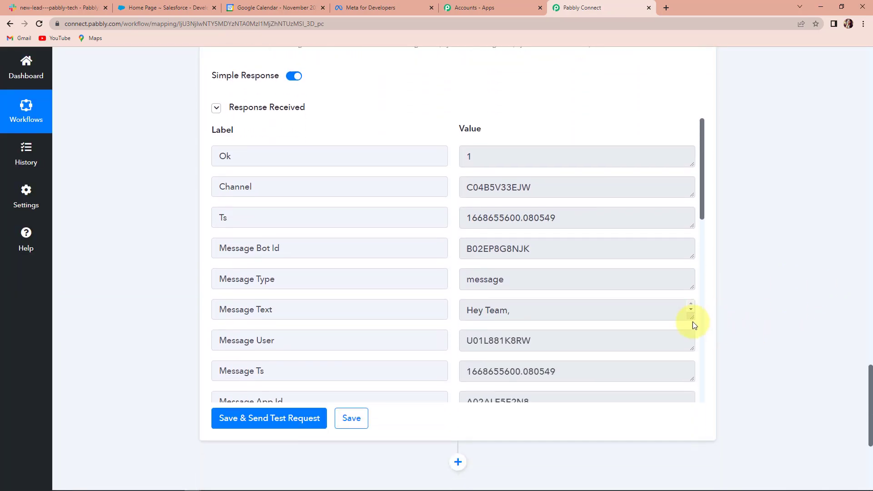
pyautogui.moveTo(692, 319); pyautogui.dragTo(692, 395)
pyautogui.scroll(-1, 666, 371)
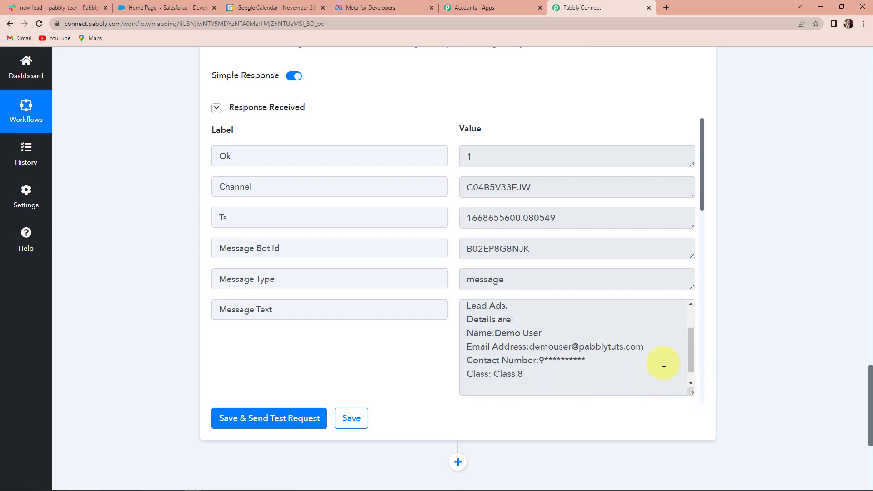
pyautogui.click(62, 9)
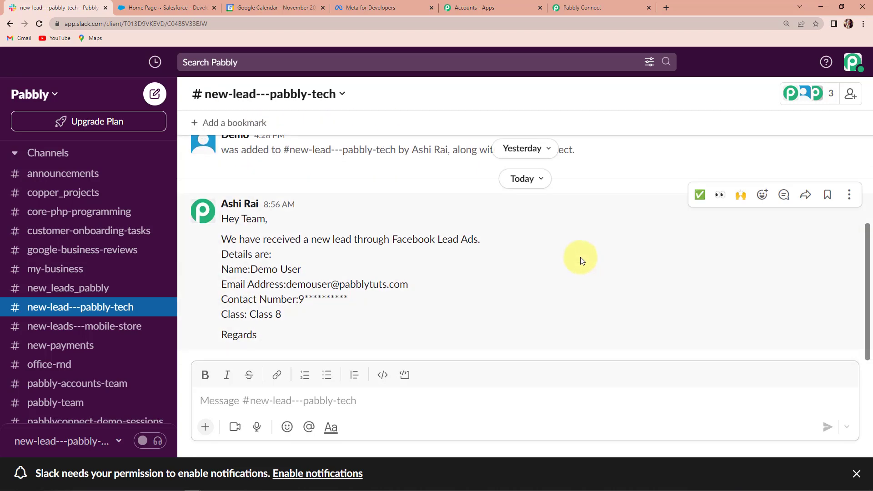
# Return to the Pabbly Connect workflow and add a Salesforce action step after Slack with the action event Create Contact.
pyautogui.click(599, 9)
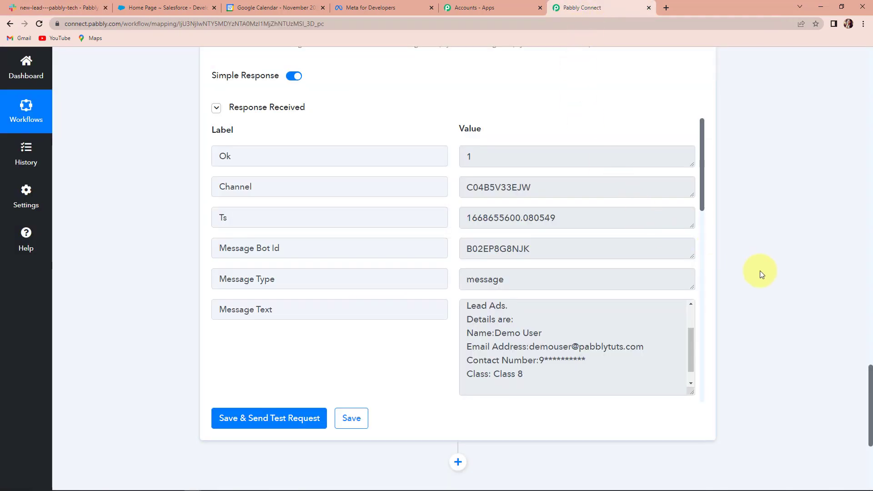
pyautogui.scroll(-2, 763, 266)
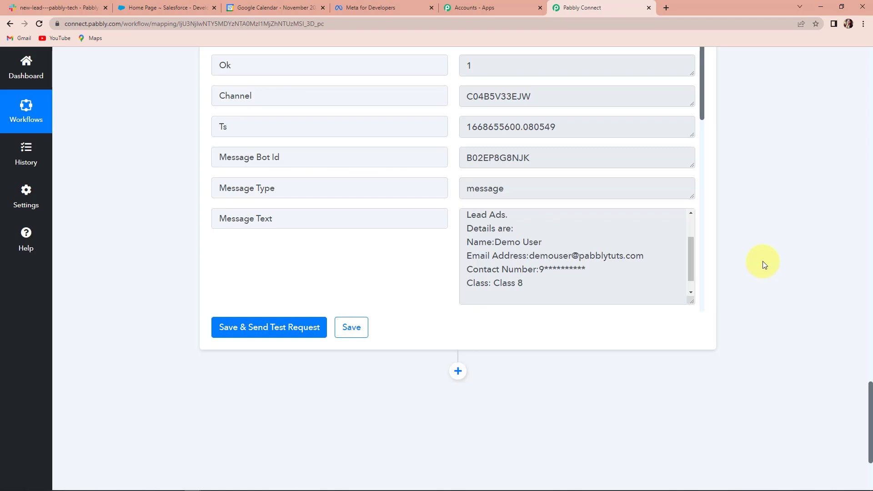
pyautogui.scroll(-1, 763, 263)
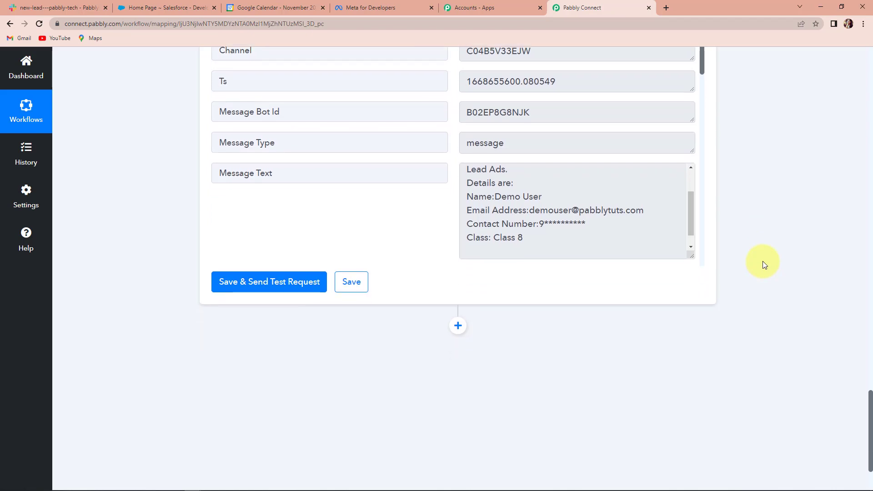
pyautogui.scroll(-1, 762, 261)
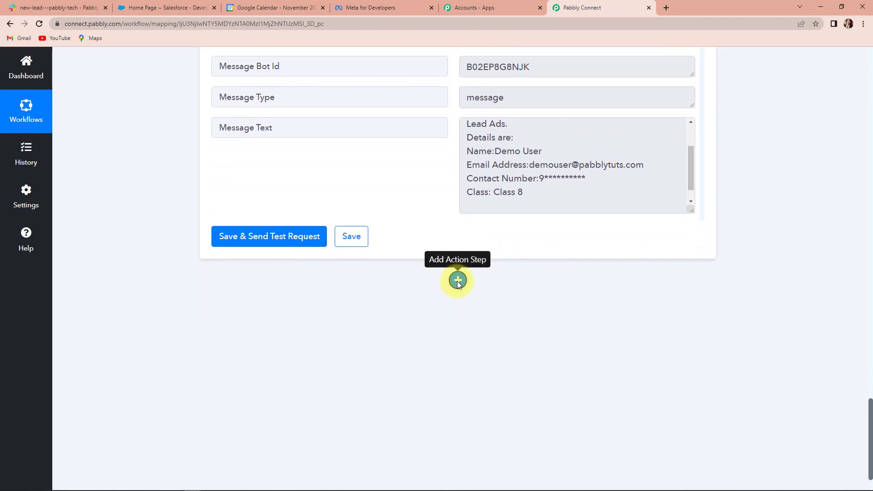
pyautogui.click(457, 280)
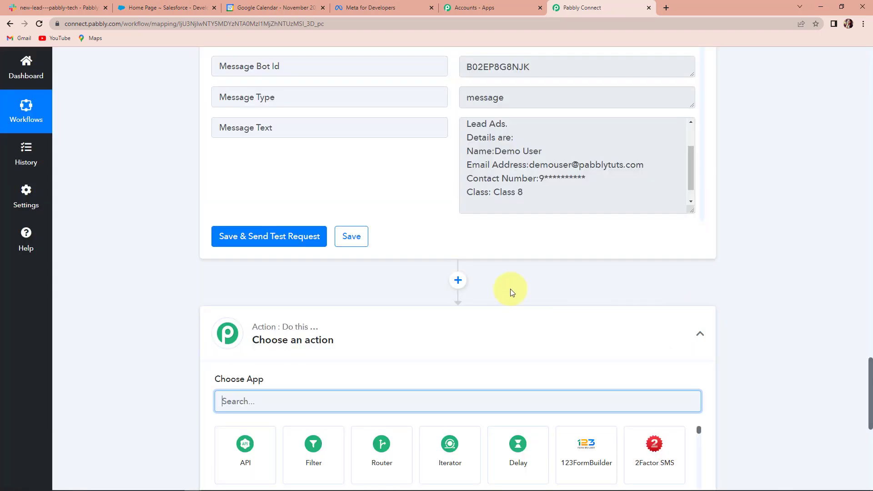
pyautogui.scroll(-2, 308, 318)
pyautogui.write('sales')
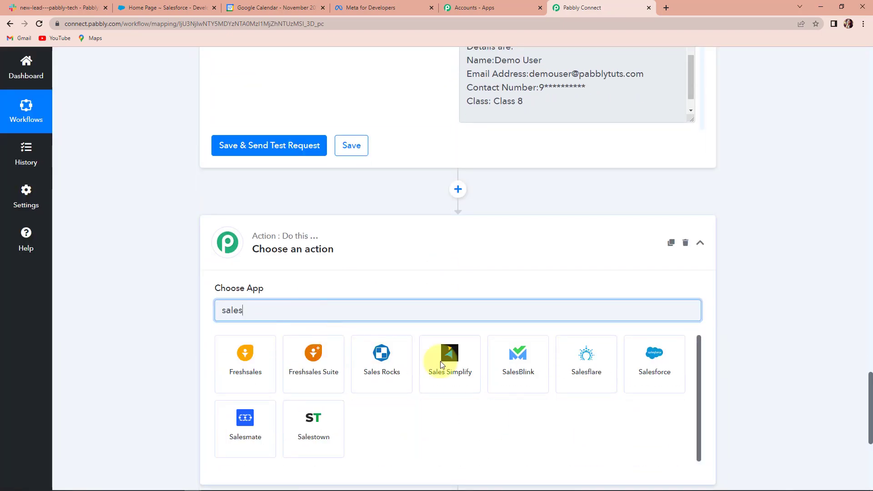
pyautogui.click(642, 384)
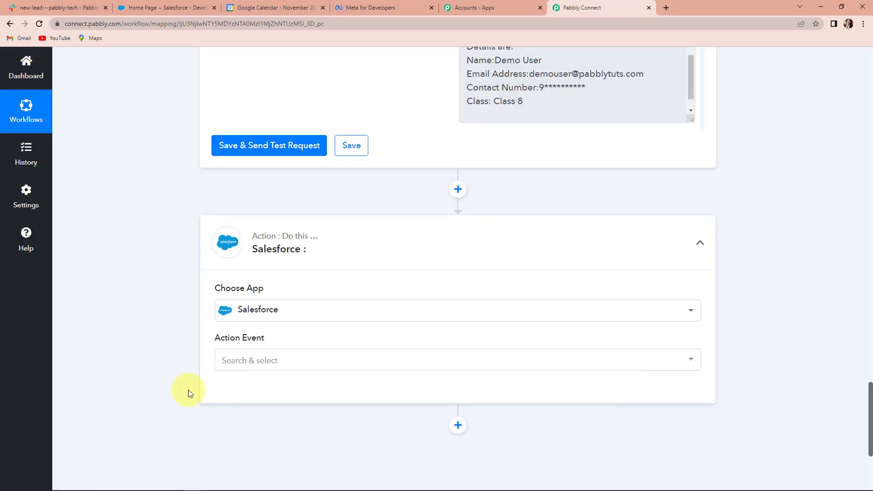
pyautogui.click(227, 363)
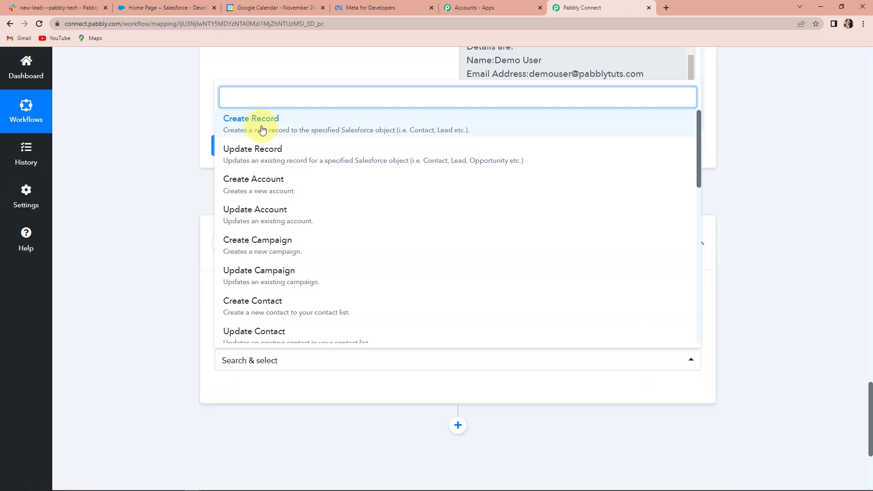
pyautogui.scroll(-3, 260, 139)
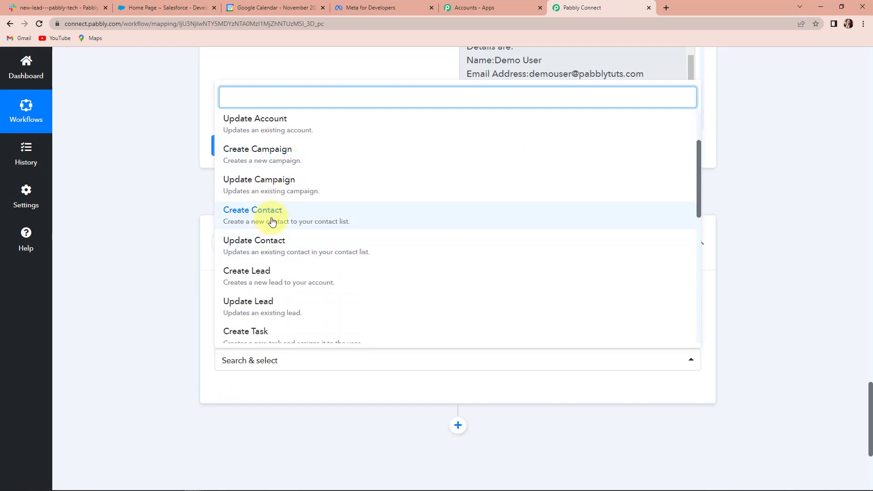
pyautogui.click(272, 221)
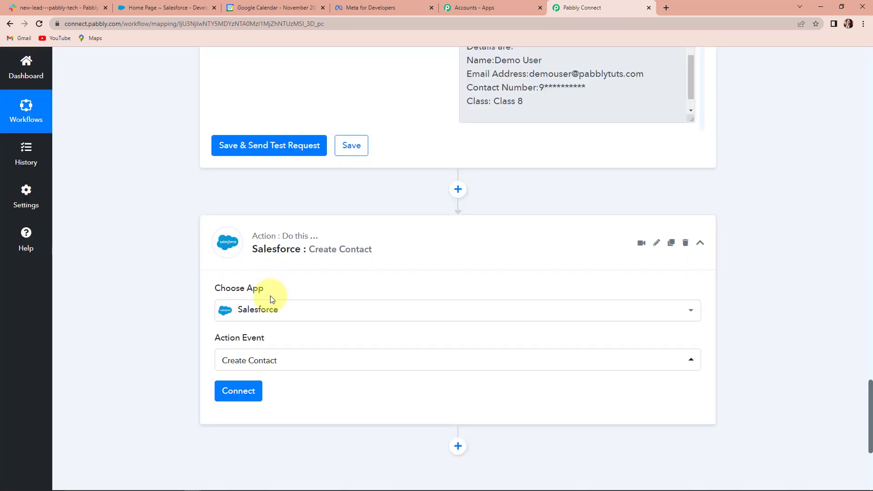
# Connect Salesforce through a new connection and allow Pabbly Connect access to the Salesforce account.
pyautogui.click(243, 391)
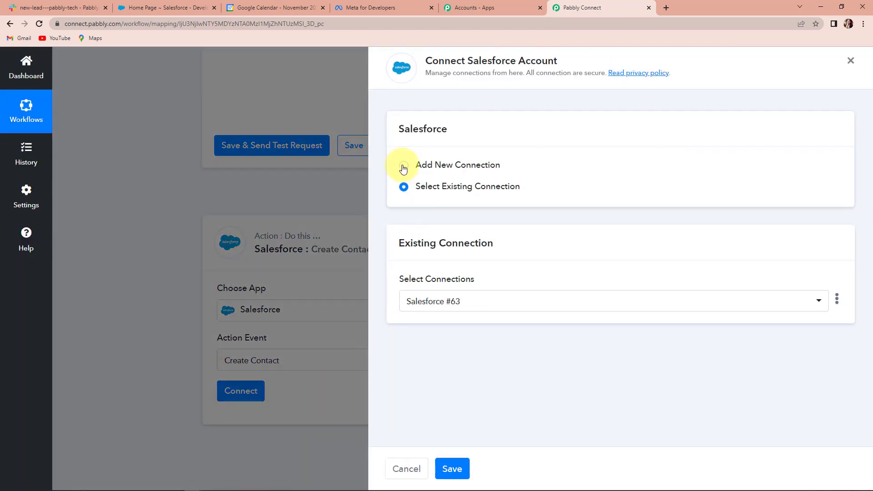
pyautogui.click(403, 167)
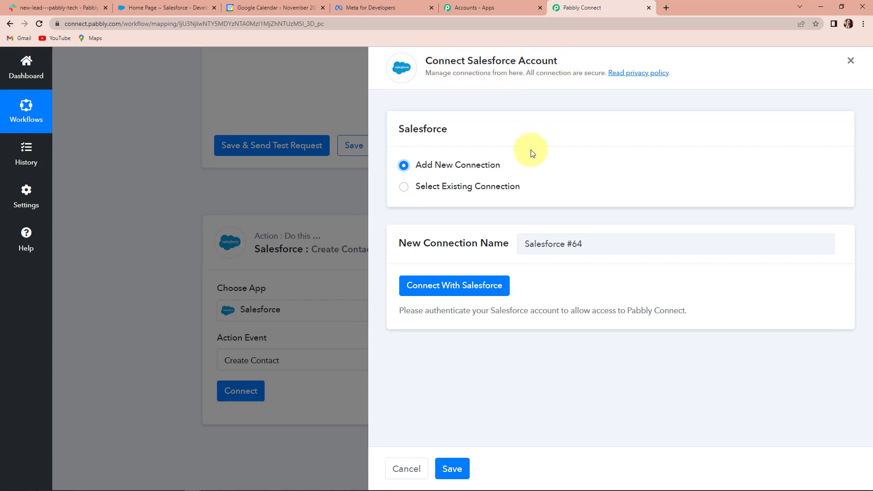
pyautogui.click(433, 285)
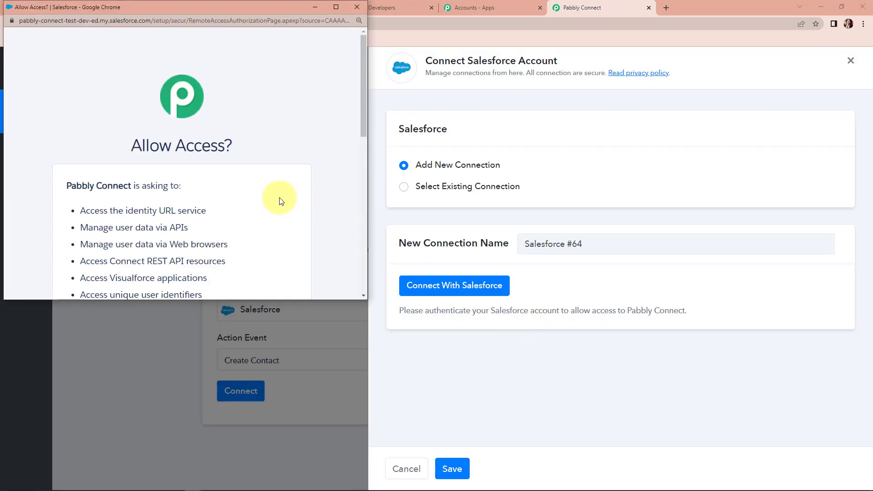
pyautogui.scroll(-10, 293, 204)
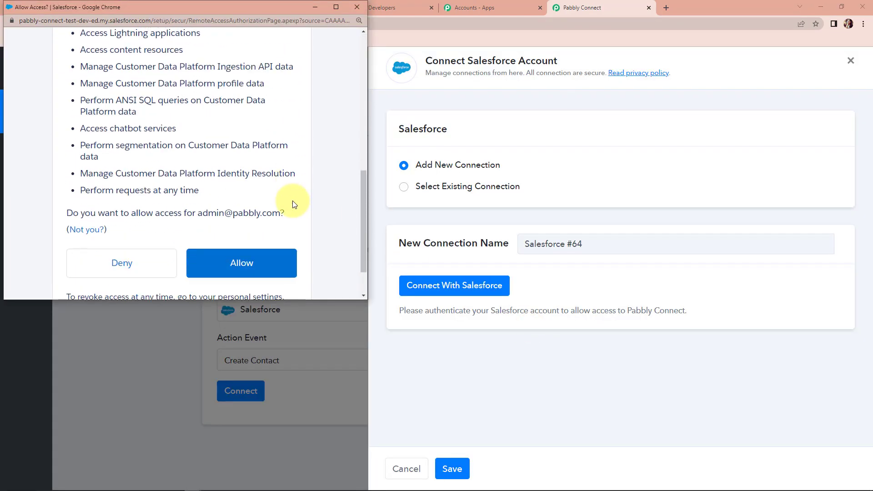
pyautogui.click(260, 217)
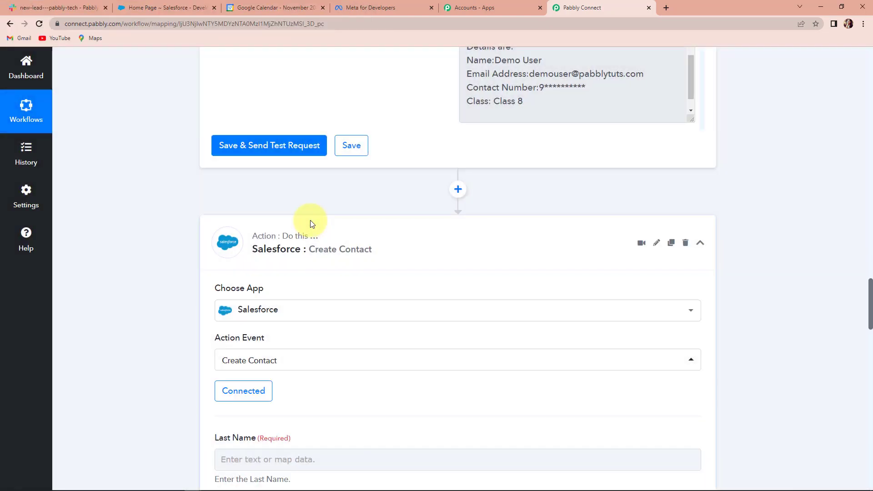
# Look over the Create Contact action's fields, from the required Last Name through the name and address fields.
pyautogui.scroll(-5, 311, 224)
pyautogui.scroll(-2, 311, 224)
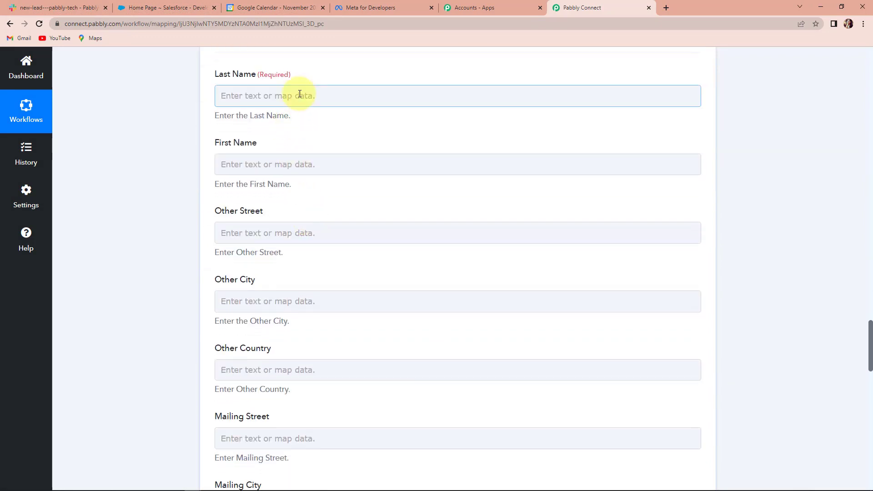
pyautogui.scroll(3, 276, 197)
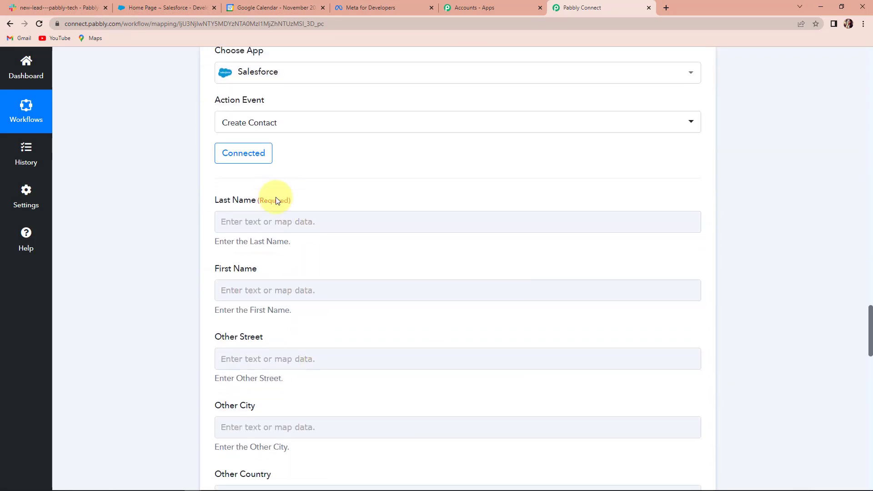
pyautogui.scroll(-1, 259, 201)
pyautogui.click(223, 179)
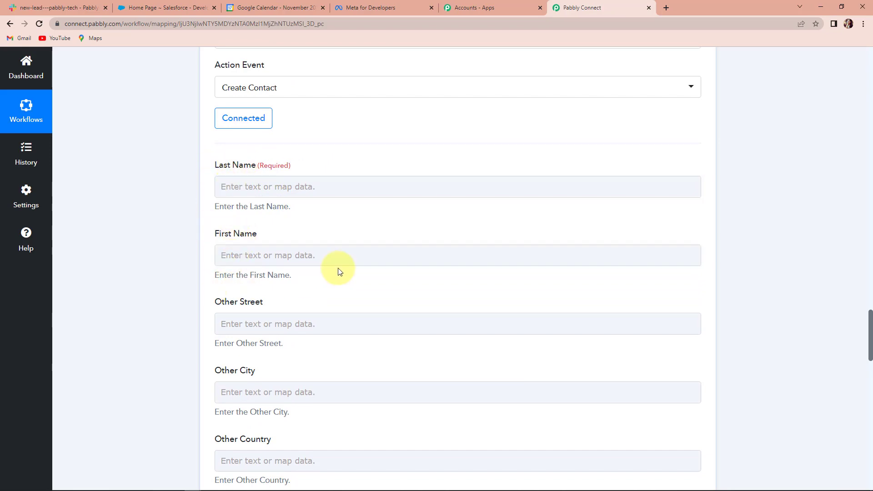
# Insert a Text Formatter by Pabbly action between Slack and Salesforce with the action event Split Text, and connect it.
pyautogui.scroll(-10, 338, 273)
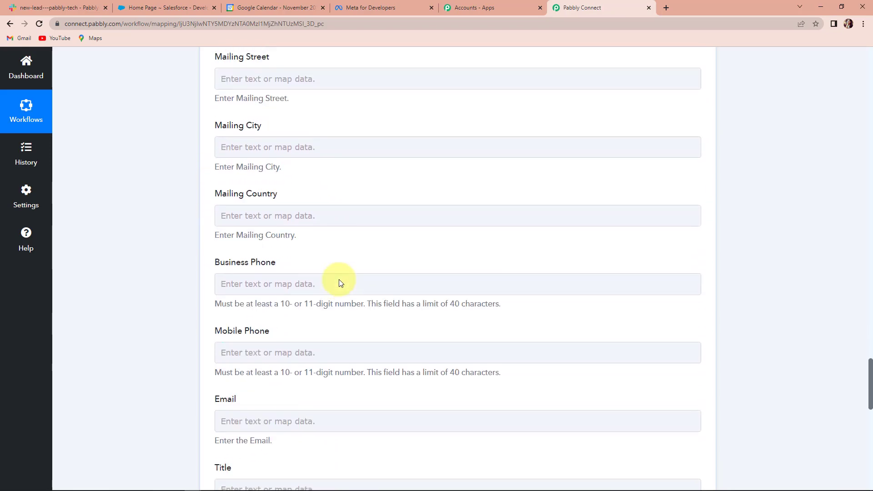
pyautogui.scroll(-3, 340, 281)
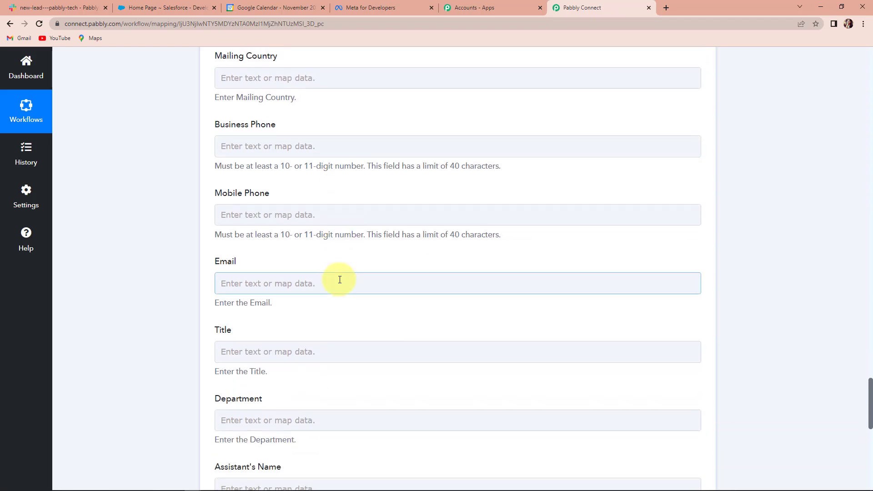
pyautogui.scroll(10, 339, 280)
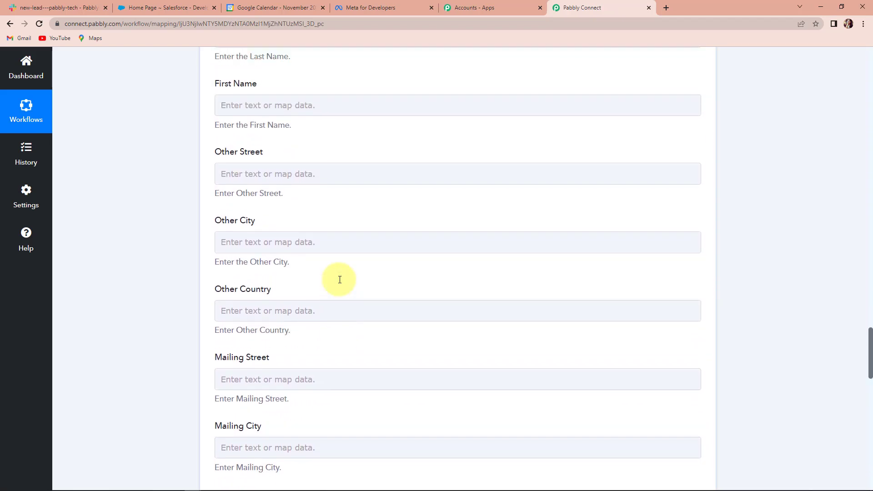
pyautogui.scroll(2, 339, 279)
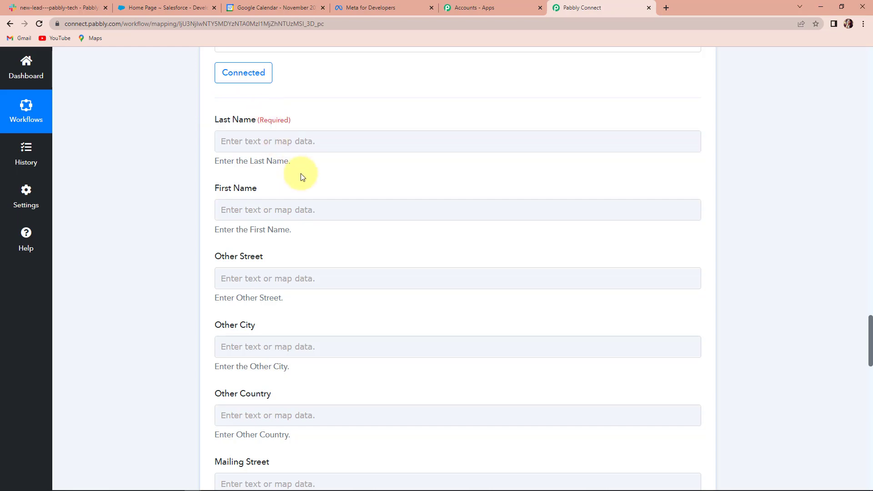
pyautogui.scroll(7, 302, 176)
pyautogui.click(459, 190)
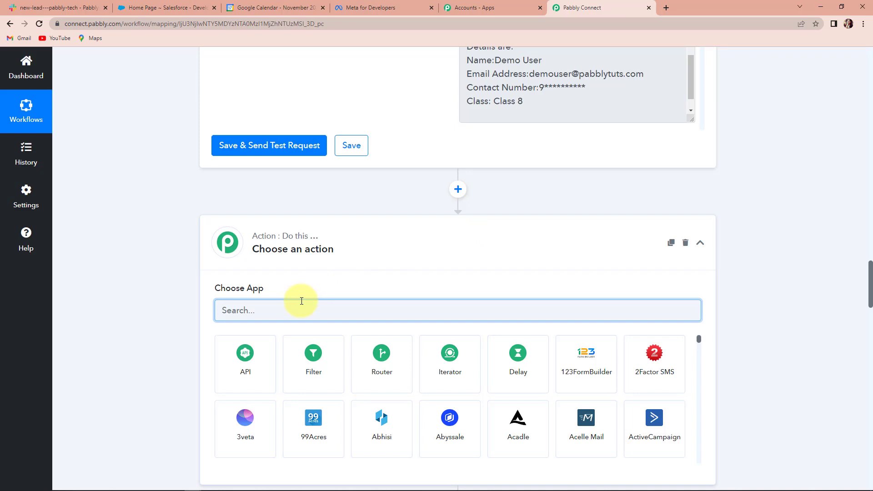
pyautogui.write('text')
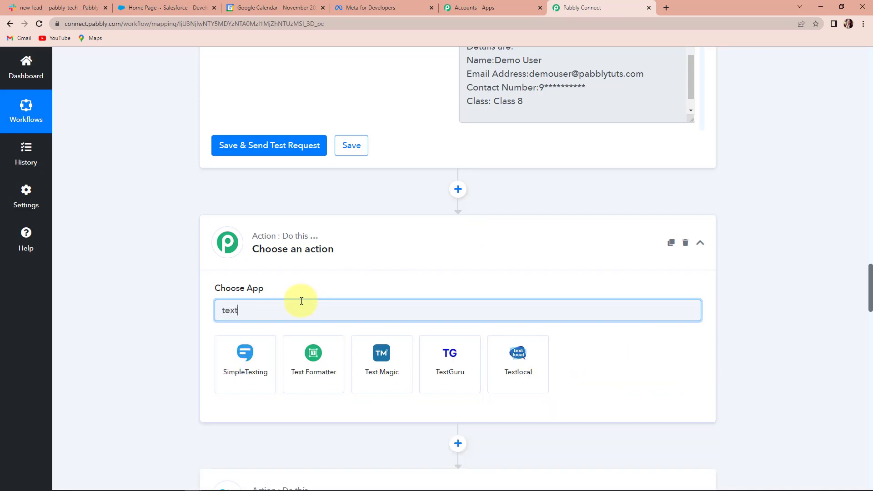
pyautogui.click(305, 364)
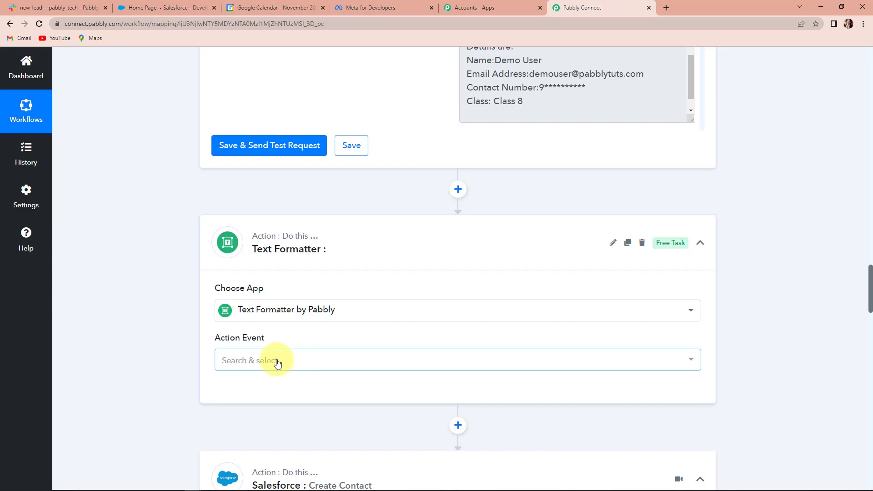
pyautogui.click(277, 361)
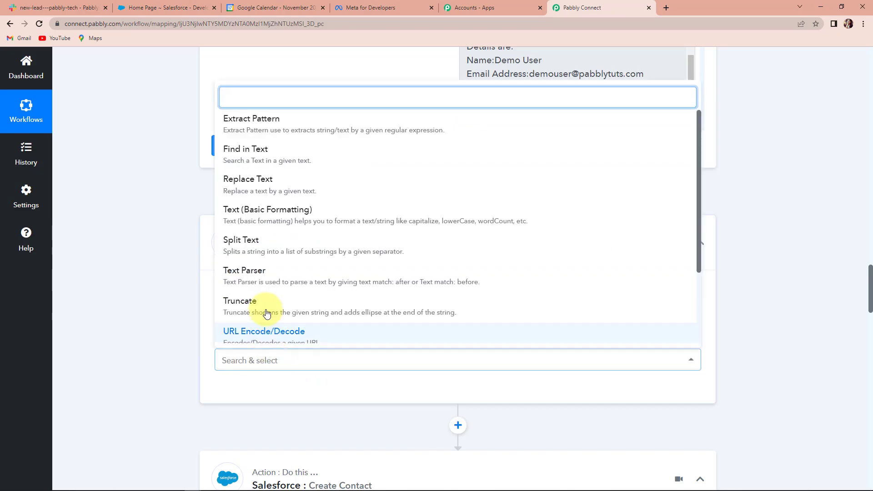
pyautogui.click(265, 252)
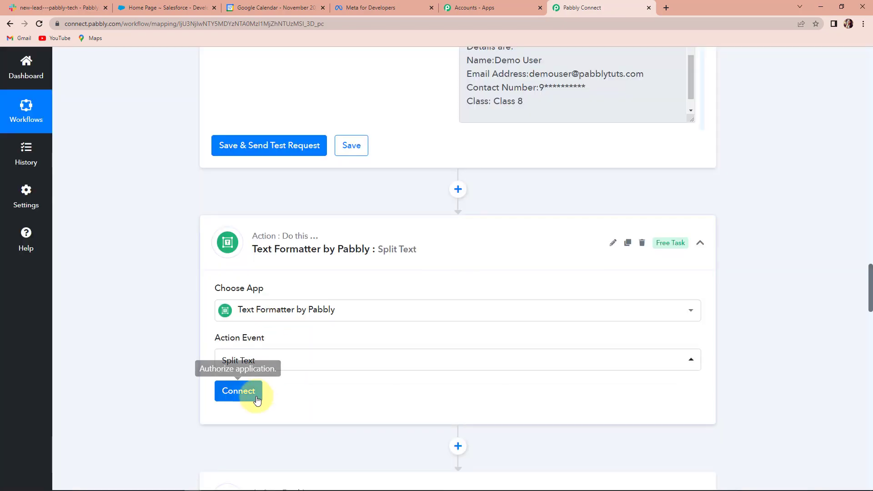
pyautogui.click(253, 394)
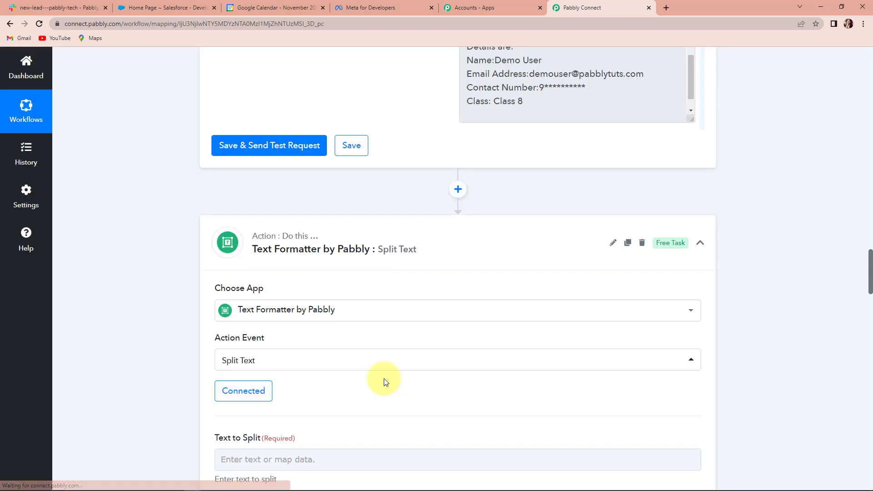
# Map Text to Split to the Facebook lead's Res4 Name and set the Separator to {{space}}.
pyautogui.click(265, 183)
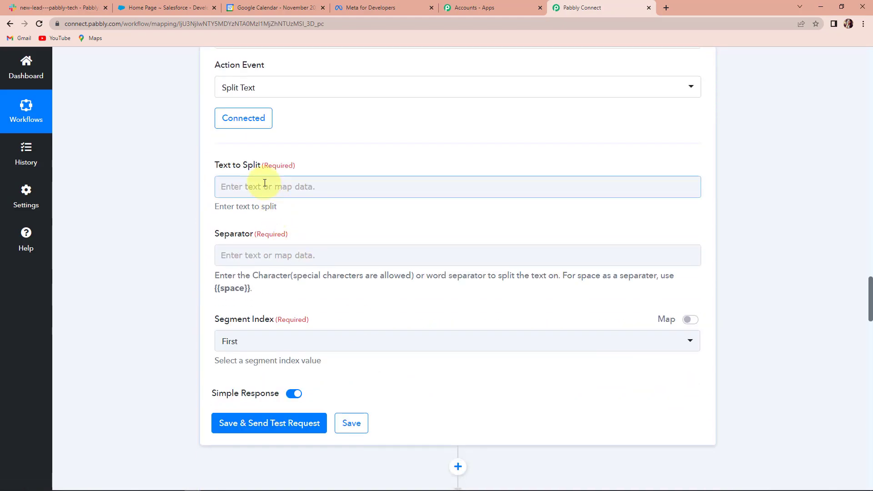
pyautogui.click(264, 184)
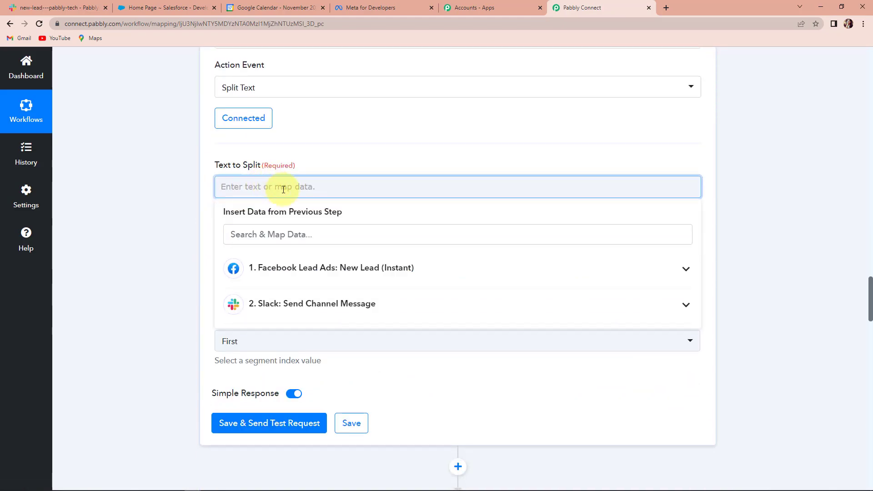
pyautogui.click(300, 273)
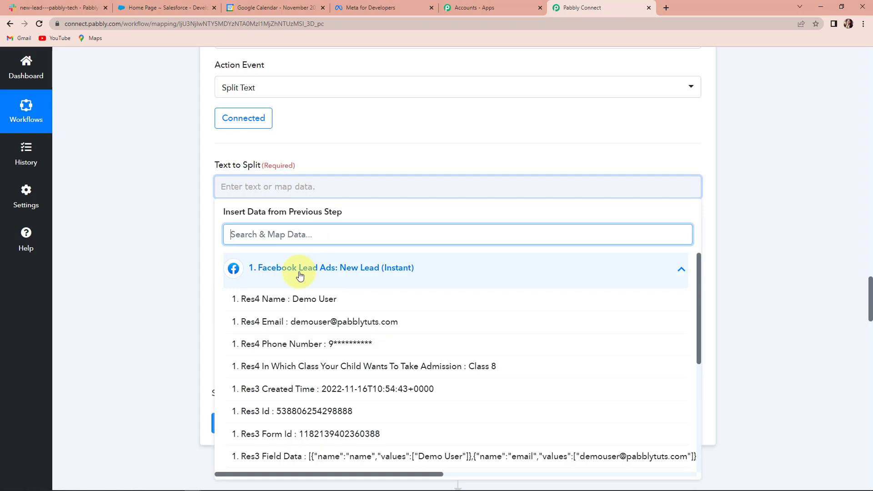
pyautogui.click(331, 301)
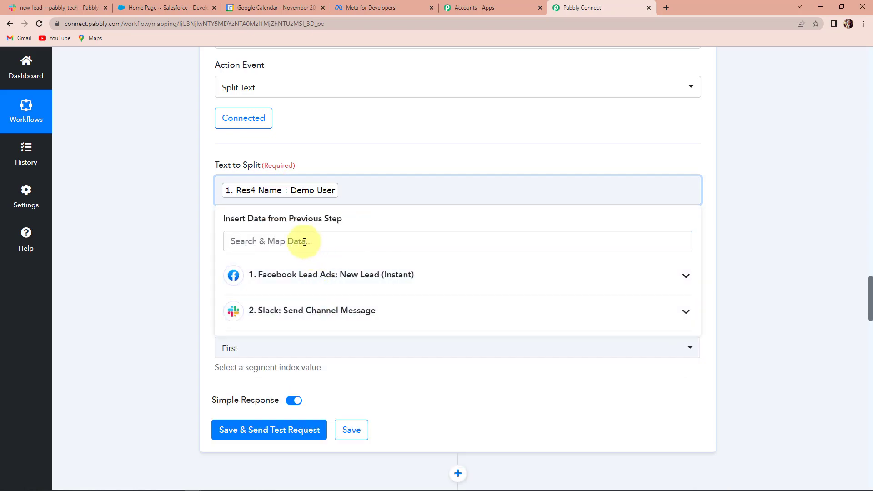
pyautogui.click(192, 220)
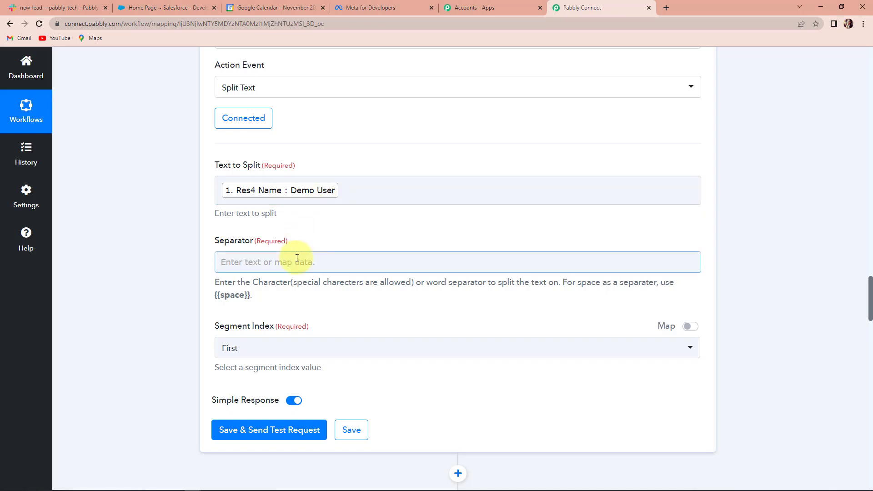
pyautogui.click(245, 260)
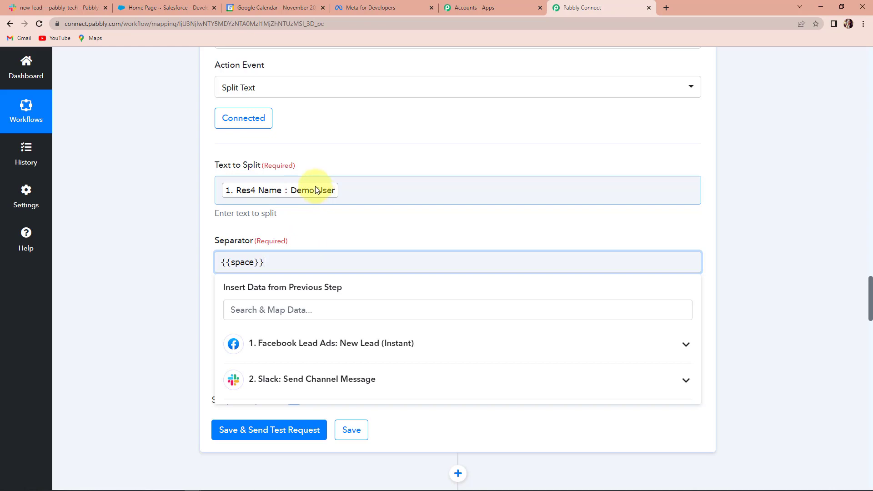
pyautogui.click(177, 240)
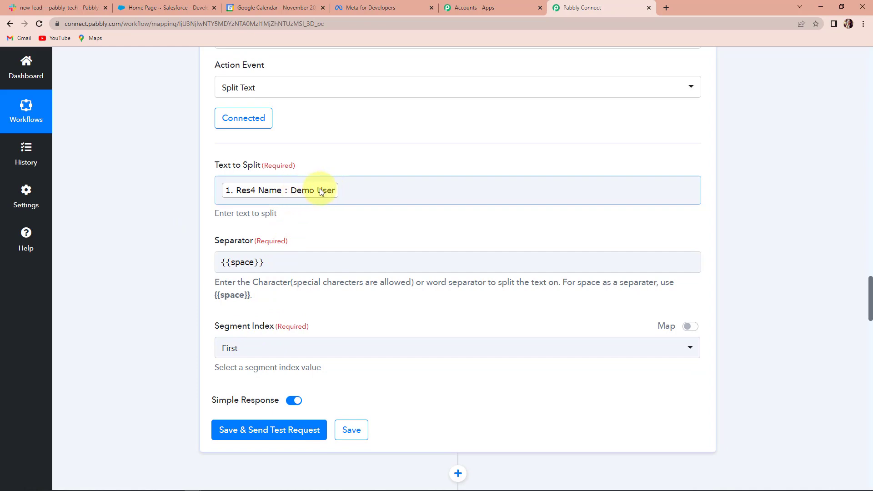
# Set the Segment Index to All, then save the Split Text action and send a test request.
pyautogui.click(249, 357)
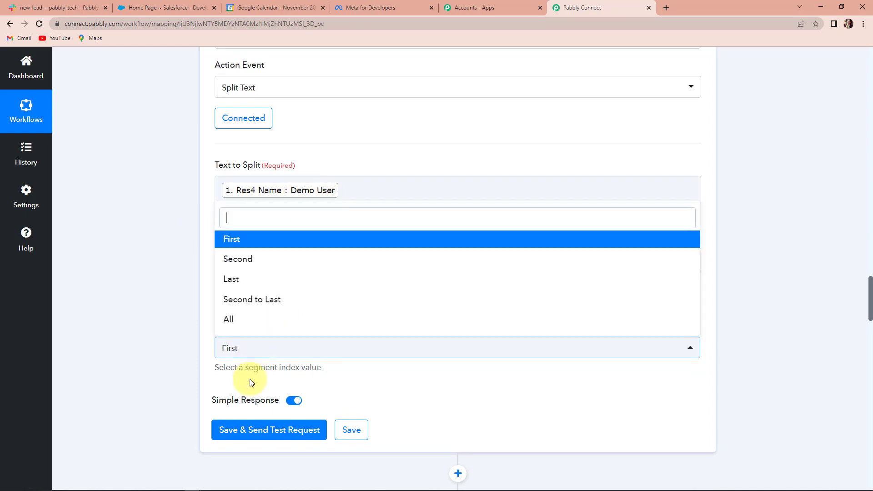
pyautogui.click(250, 320)
pyautogui.click(259, 430)
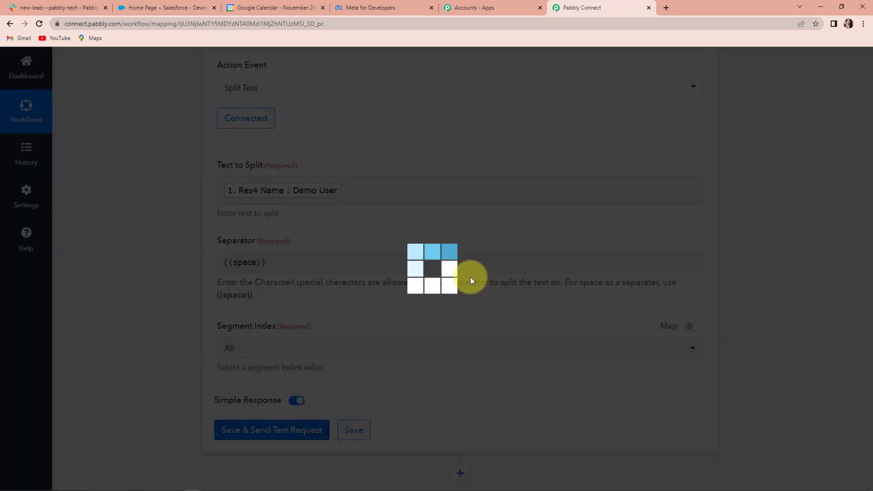
pyautogui.scroll(-5, 470, 277)
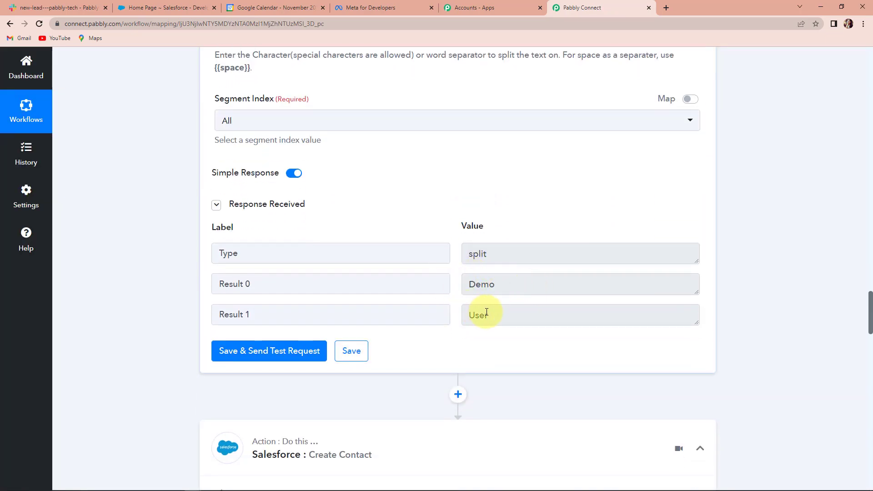
# Reconnect the Salesforce Create Contact action using the existing connection Salesforce #64.
pyautogui.scroll(-8, 487, 314)
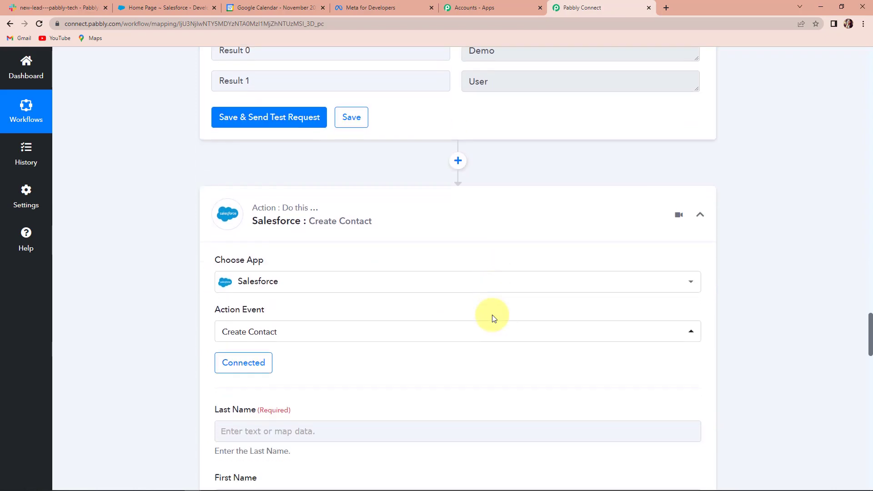
pyautogui.click(241, 236)
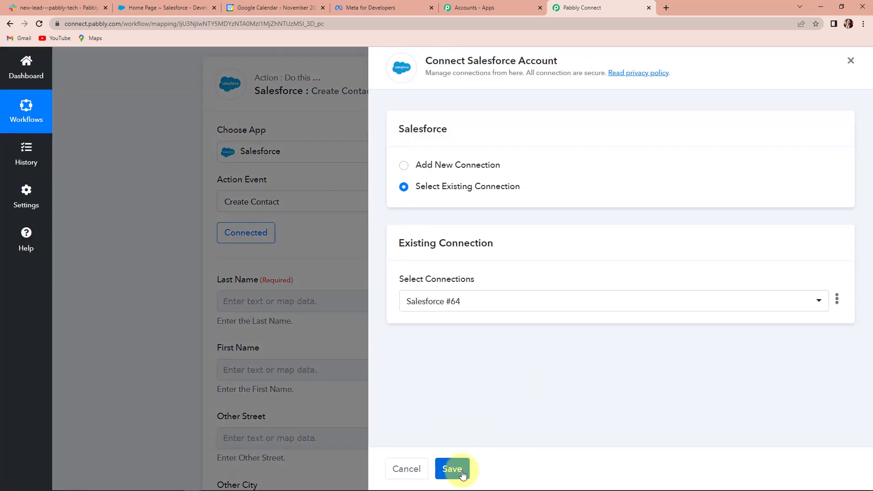
pyautogui.click(462, 474)
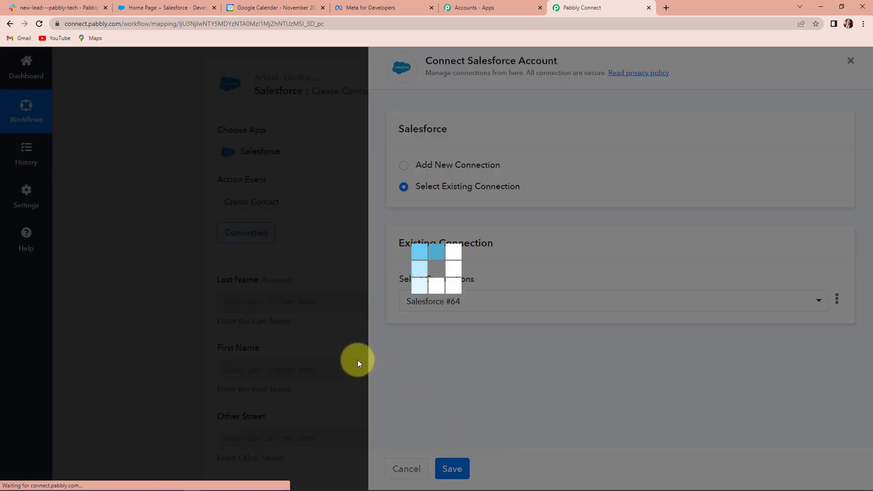
# Map the contact's Last Name to Result 1 and First Name to Result 0 from the Split Text step.
pyautogui.scroll(-4, 351, 349)
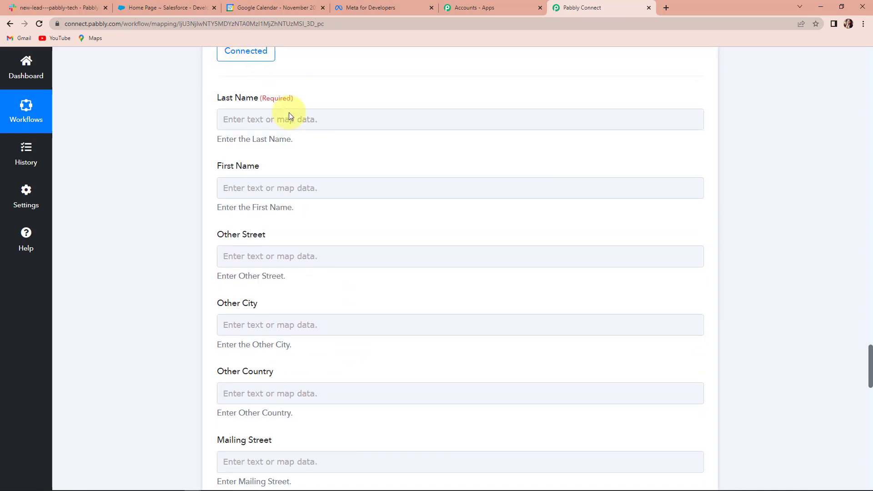
pyautogui.click(270, 116)
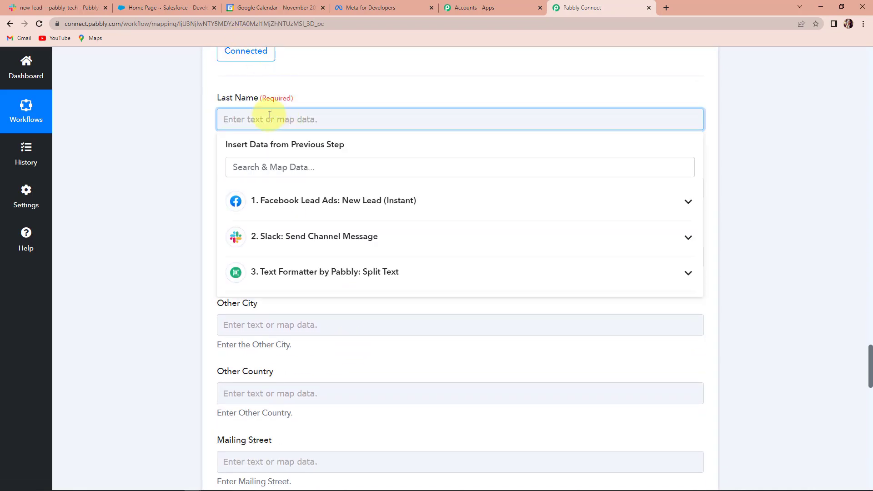
pyautogui.click(444, 271)
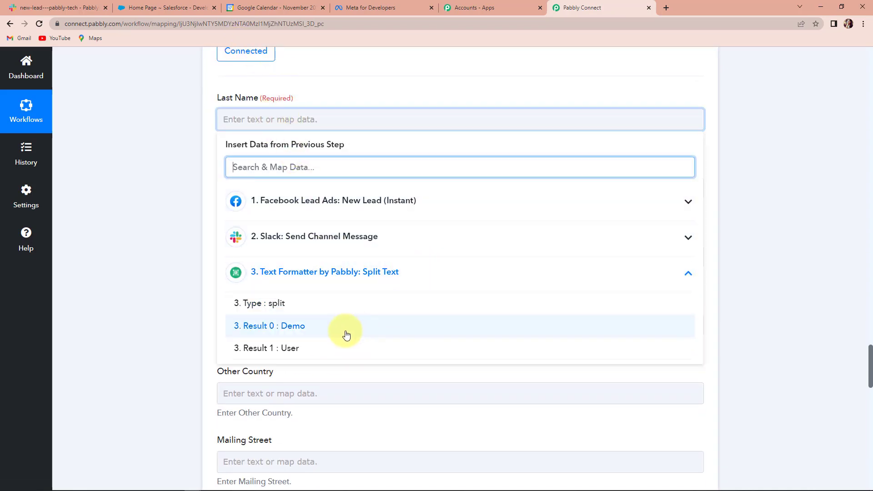
pyautogui.click(301, 351)
pyautogui.click(193, 209)
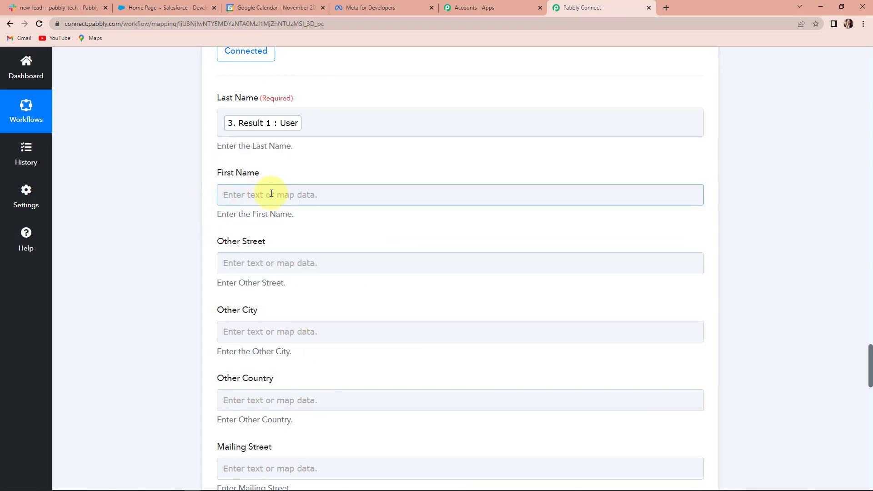
pyautogui.click(271, 194)
pyautogui.click(312, 293)
pyautogui.click(292, 400)
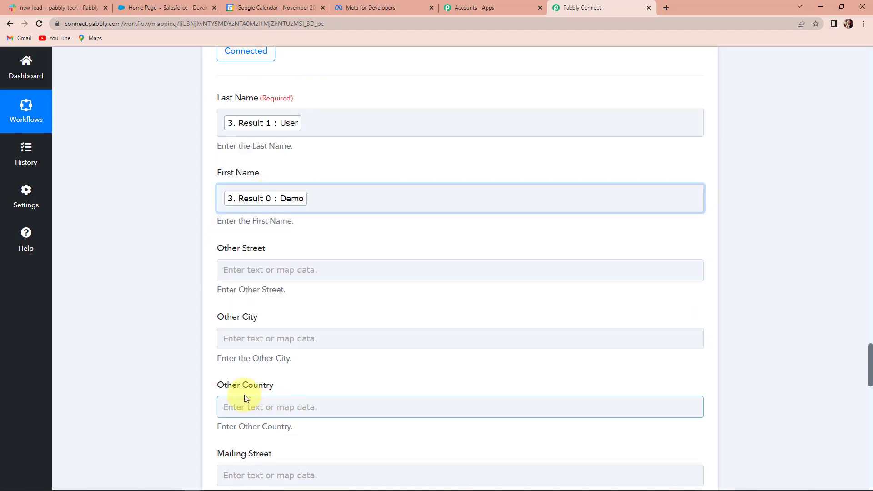
pyautogui.click(129, 289)
# Map the contact's Mobile Phone to Res4 Phone Number from the Facebook Lead Ads step.
pyautogui.scroll(-4, 129, 288)
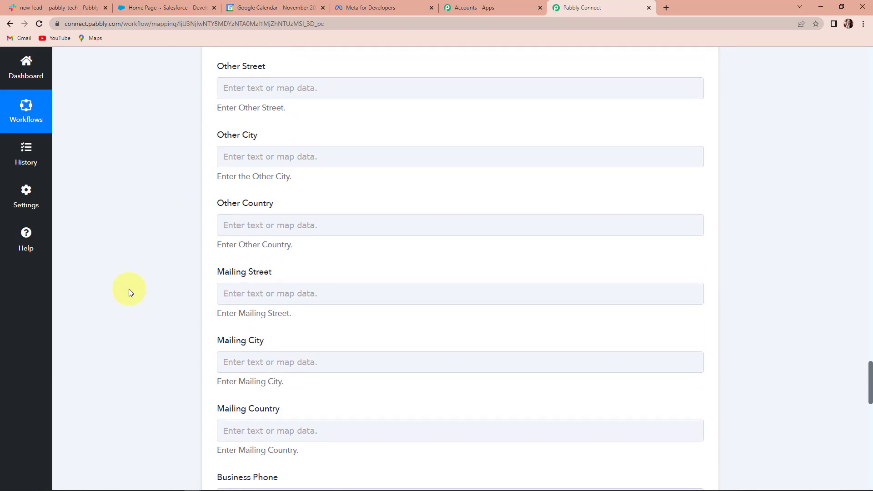
pyautogui.scroll(-5, 130, 291)
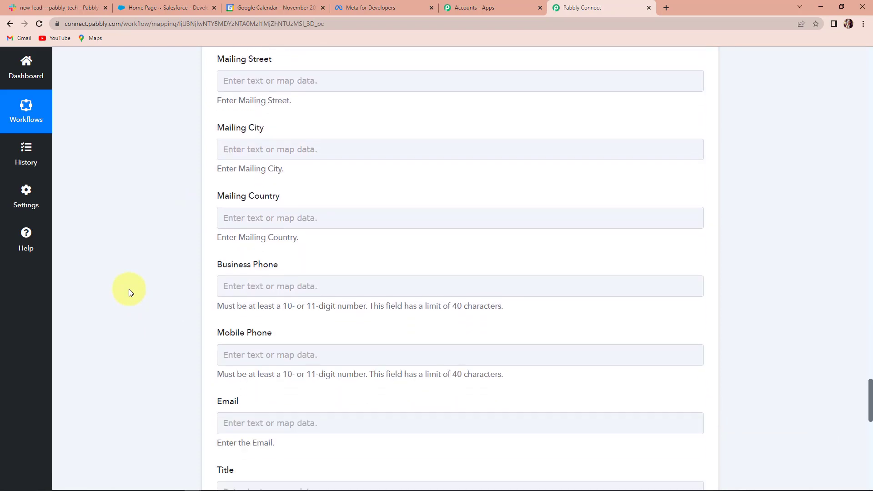
pyautogui.click(273, 337)
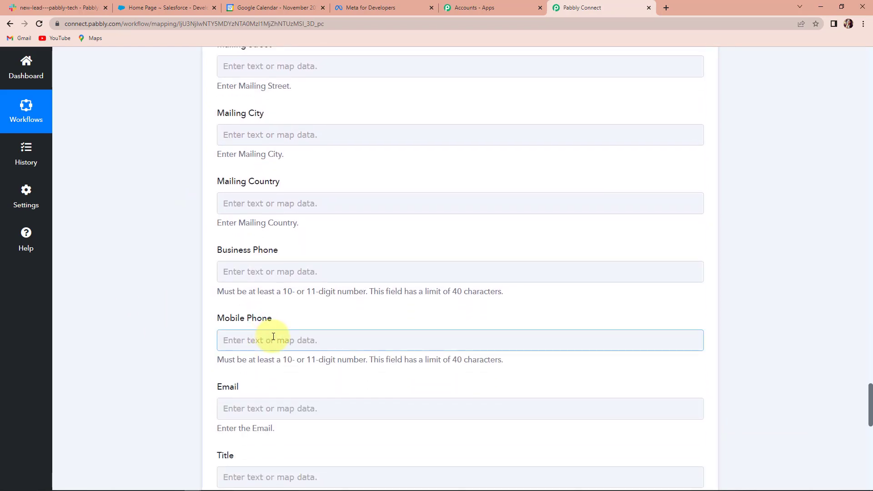
pyautogui.click(427, 417)
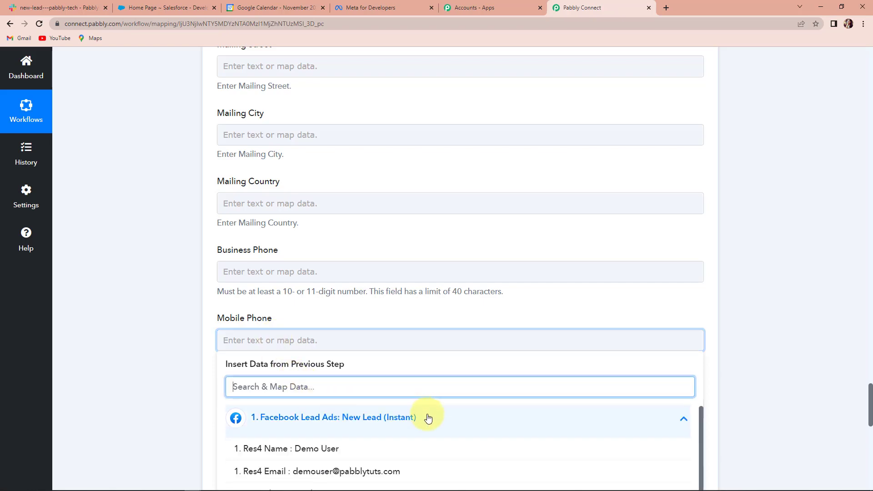
pyautogui.scroll(-5, 410, 428)
pyautogui.scroll(4, 367, 441)
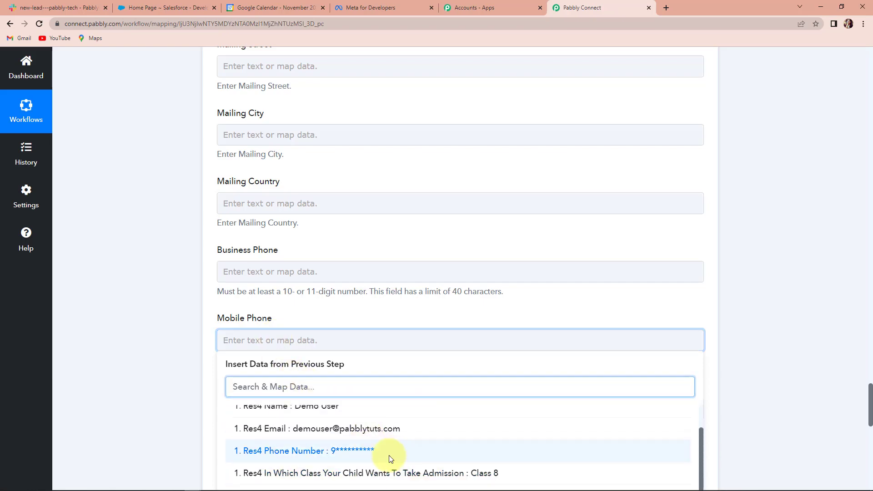
pyautogui.click(390, 455)
pyautogui.click(171, 306)
# Map the contact's Email to Res4 Email from the Facebook Lead Ads step.
pyautogui.scroll(-8, 169, 305)
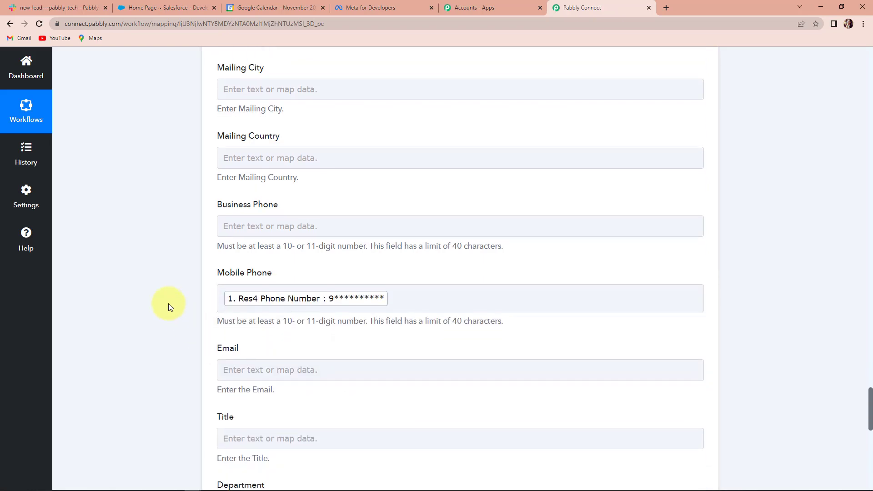
pyautogui.scroll(1, 184, 278)
pyautogui.click(240, 89)
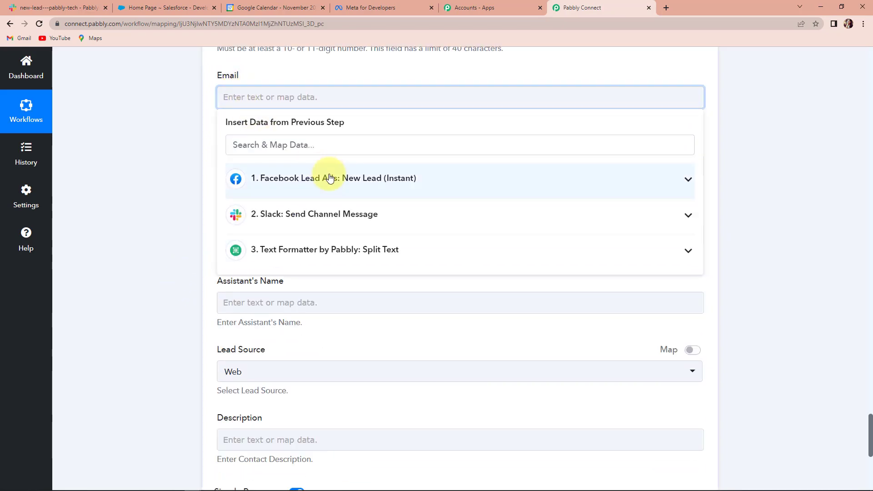
pyautogui.click(329, 178)
pyautogui.click(369, 232)
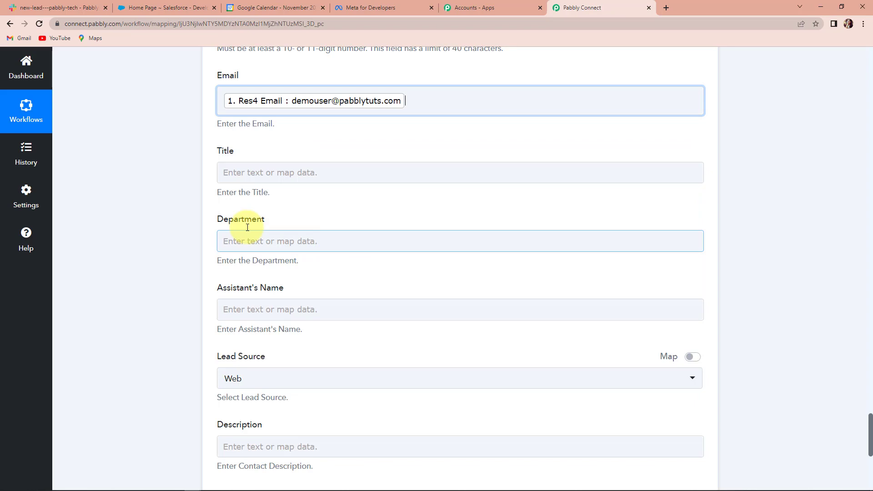
pyautogui.click(178, 169)
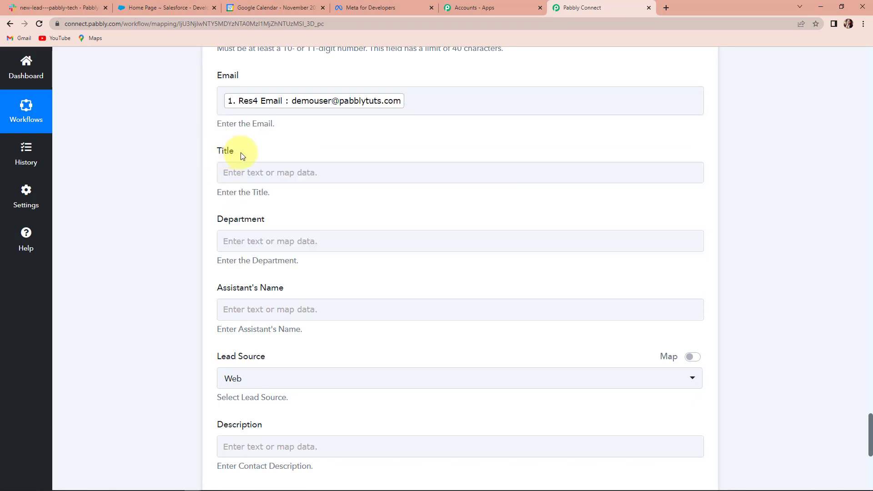
pyautogui.click(245, 241)
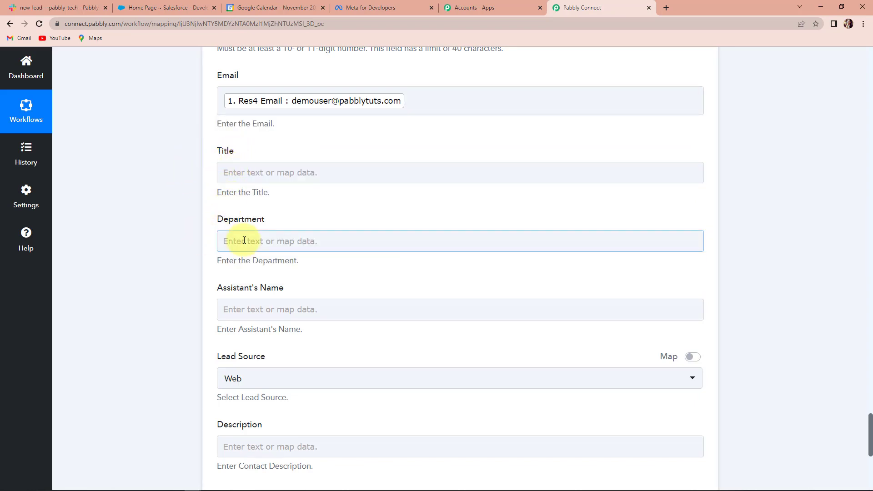
# Save the Salesforce Create Contact action, send a test request and check the response received.
pyautogui.scroll(-2, 244, 240)
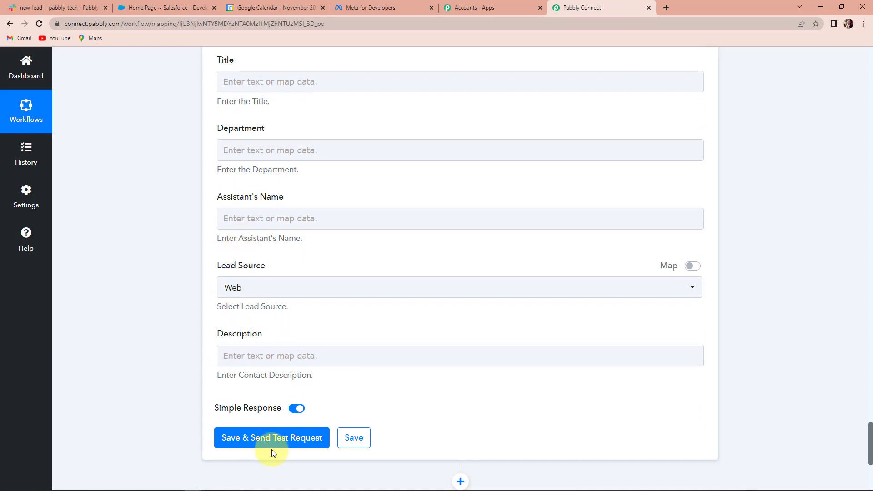
pyautogui.click(249, 442)
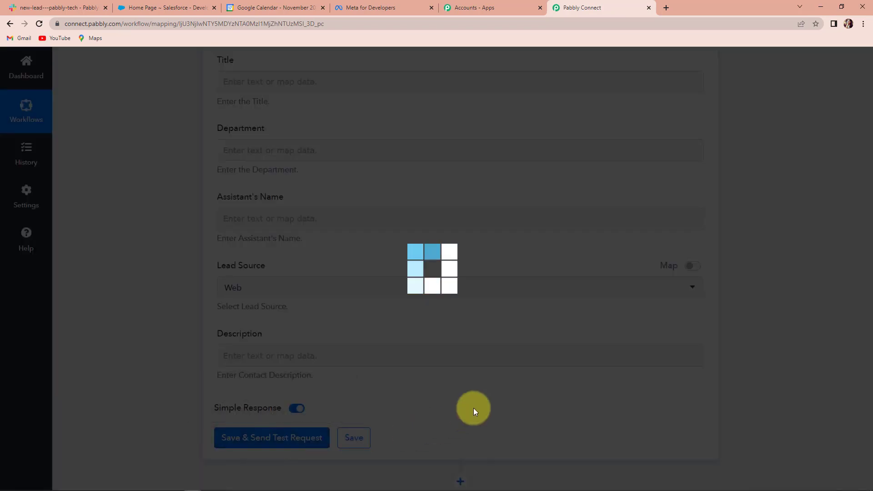
pyautogui.scroll(-4, 484, 384)
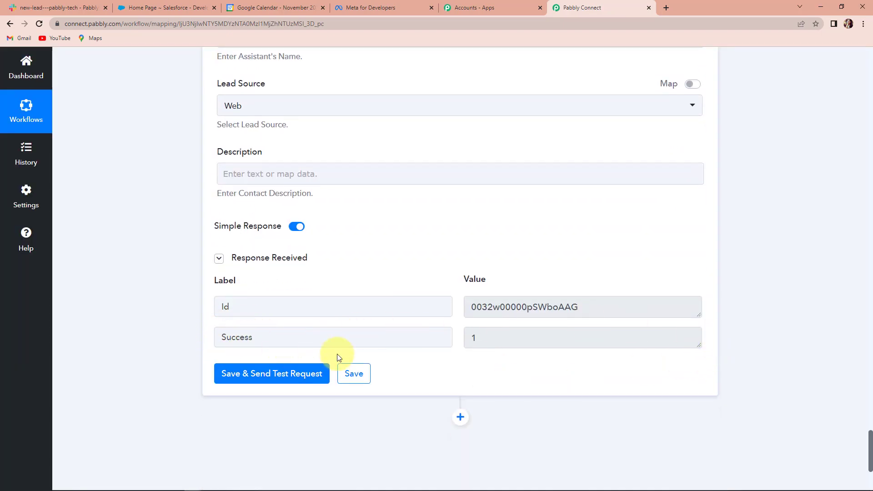
pyautogui.moveTo(220, 337); pyautogui.dragTo(232, 337)
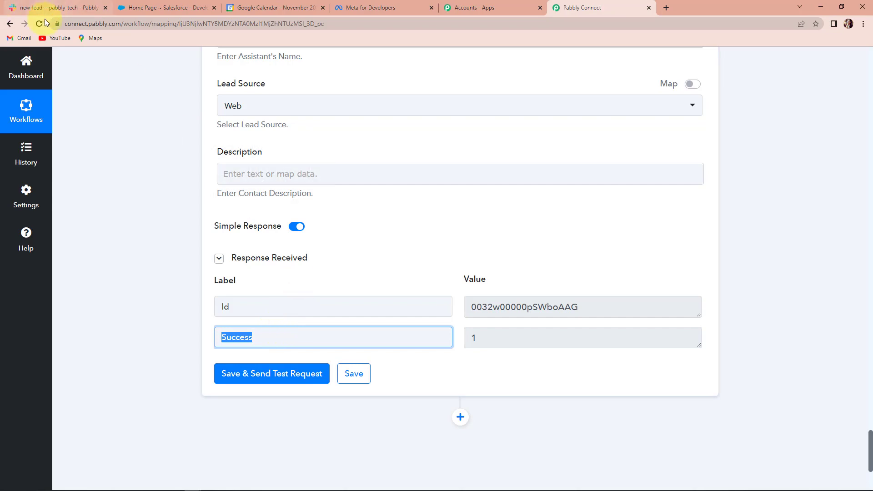
# Switch to Salesforce and open the newly created contact to check its name, mobile and email details.
pyautogui.click(176, 9)
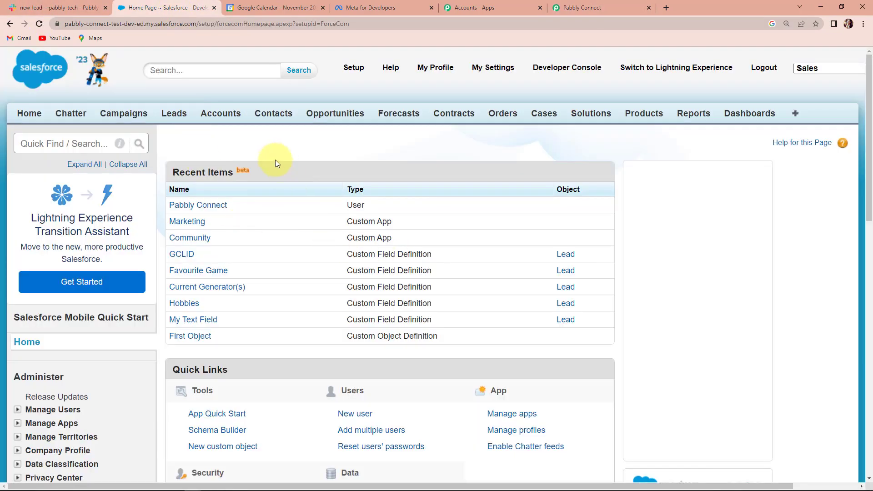
pyautogui.click(273, 112)
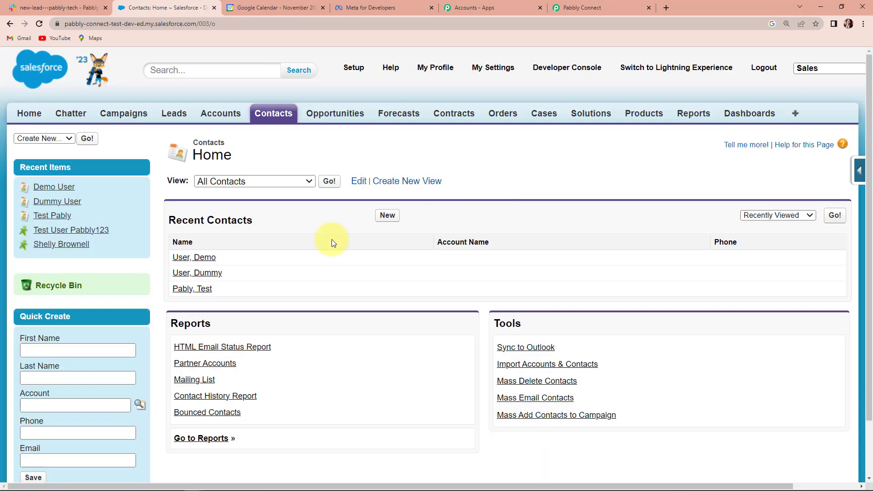
pyautogui.click(186, 260)
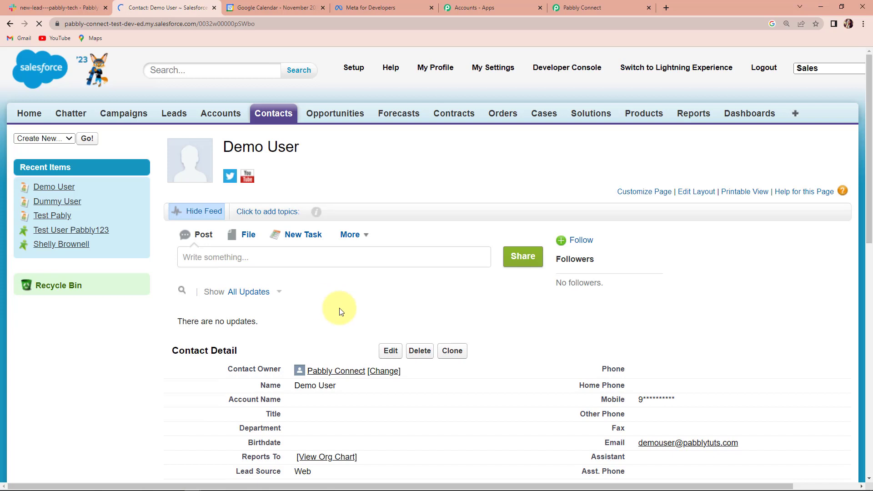
pyautogui.scroll(-3, 337, 312)
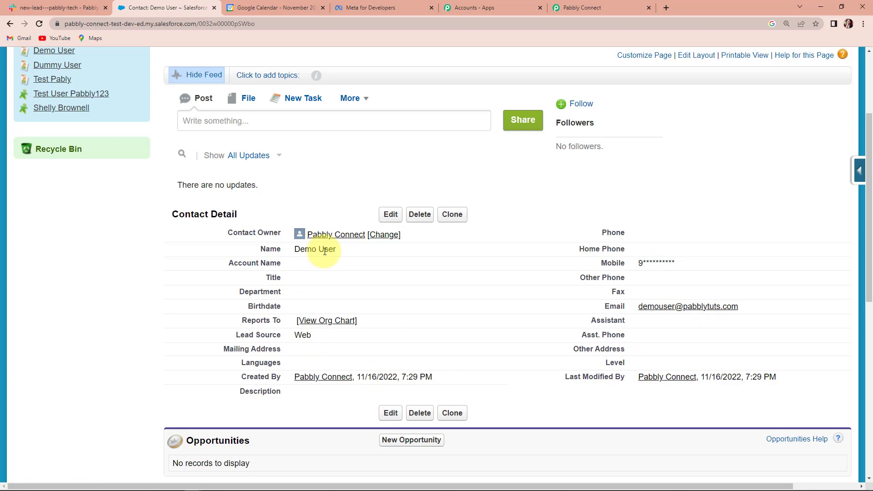
# Switch back to Pabbly Connect and add a Google Calendar action after the Salesforce step with the event Add Guests to an Event.
pyautogui.click(608, 6)
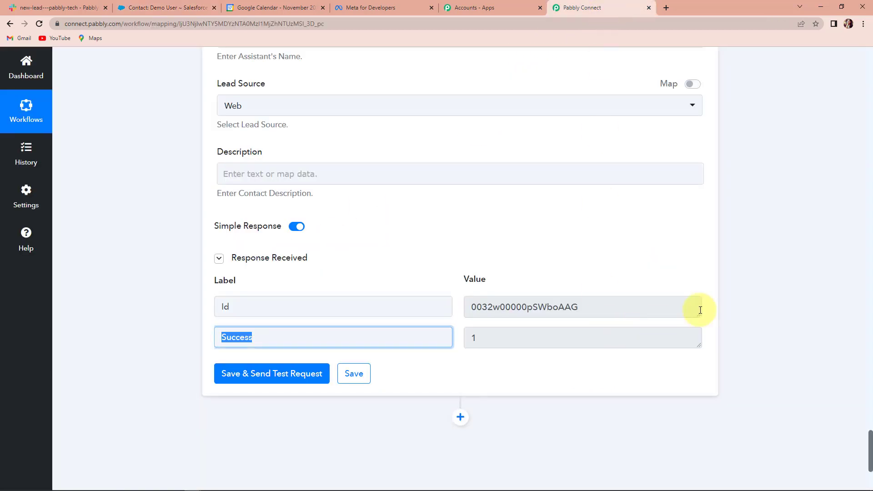
pyautogui.scroll(-2, 730, 300)
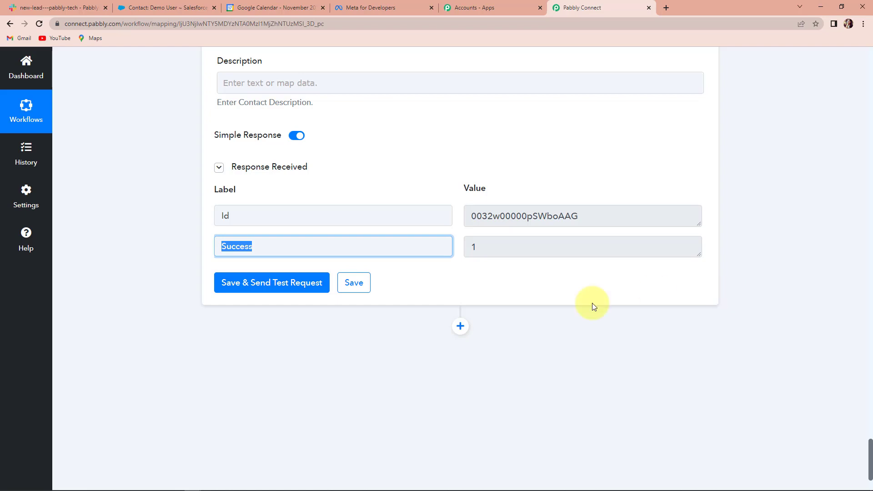
pyautogui.click(460, 326)
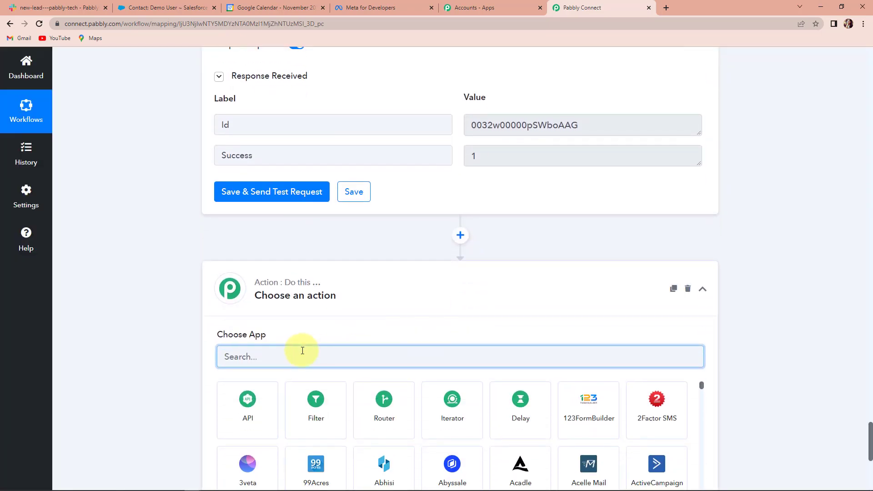
pyautogui.write('google')
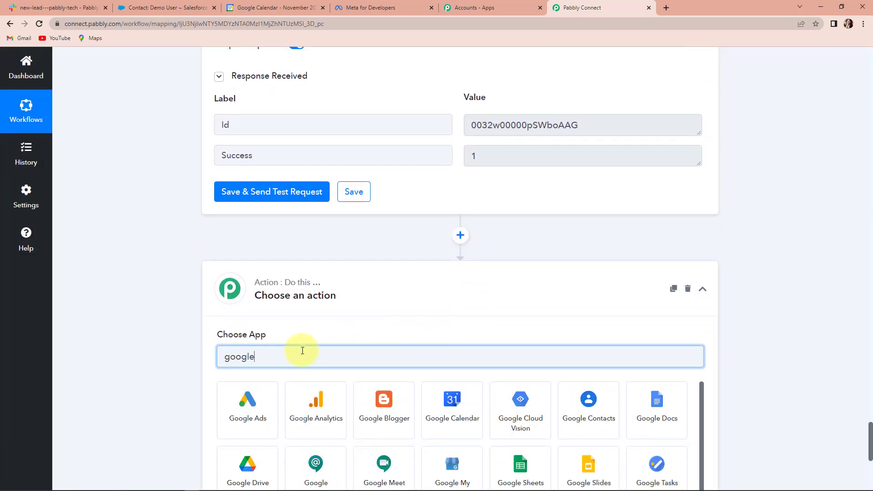
pyautogui.click(455, 421)
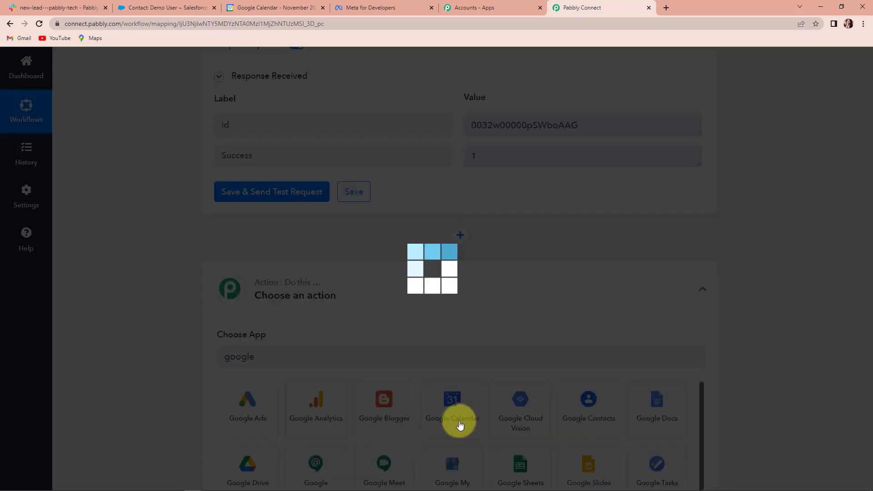
pyautogui.click(289, 317)
pyautogui.scroll(-3, 309, 248)
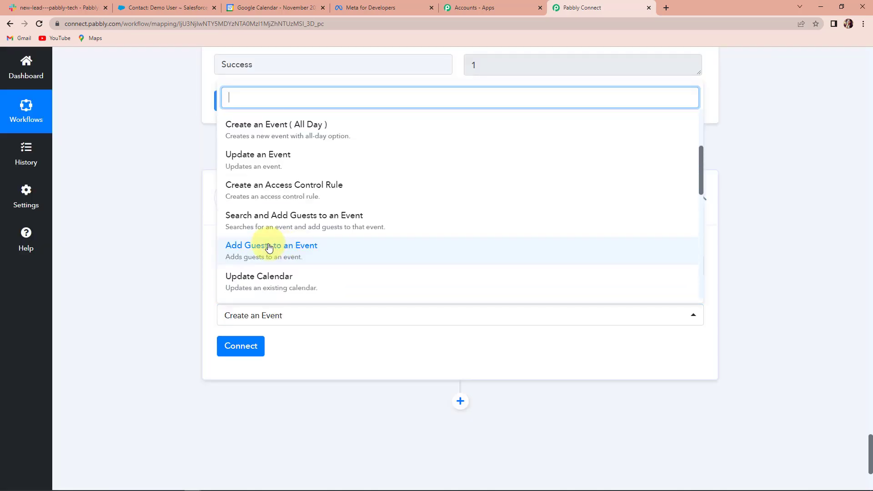
pyautogui.click(318, 251)
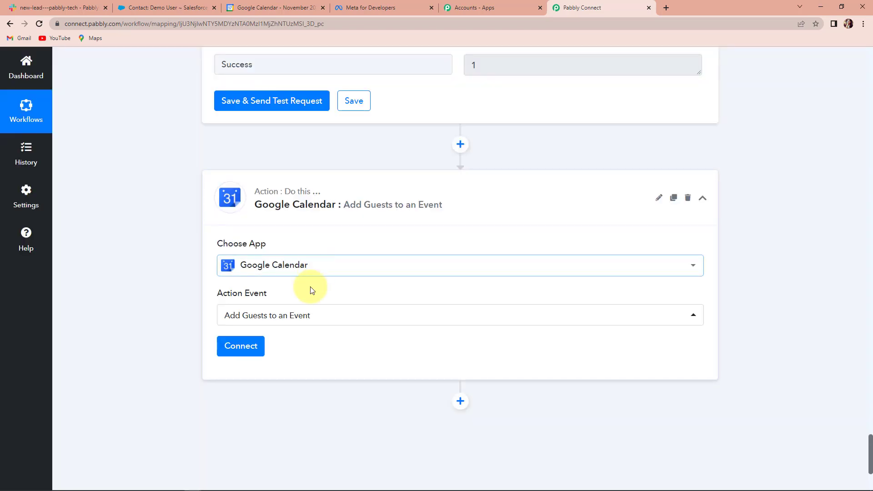
# Connect Google Calendar through a new connection, signing in with the Google account and granting Pabbly Connect Calendar access.
pyautogui.click(232, 352)
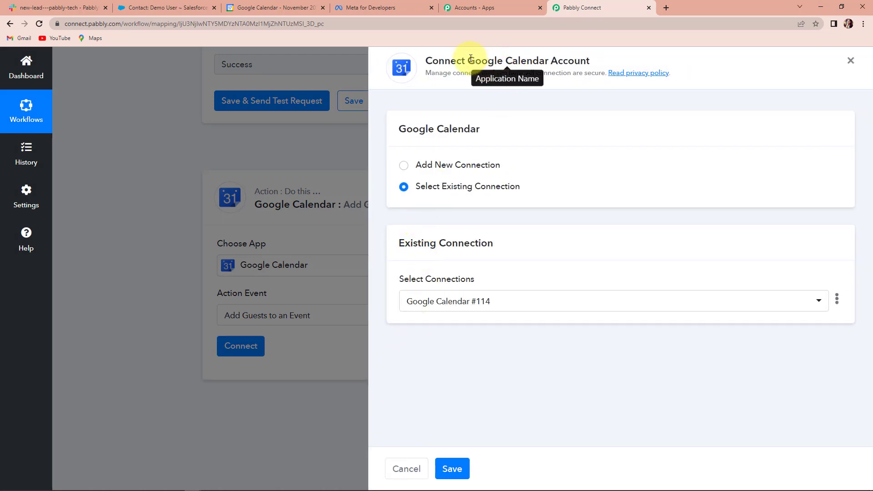
pyautogui.moveTo(469, 61); pyautogui.dragTo(590, 60)
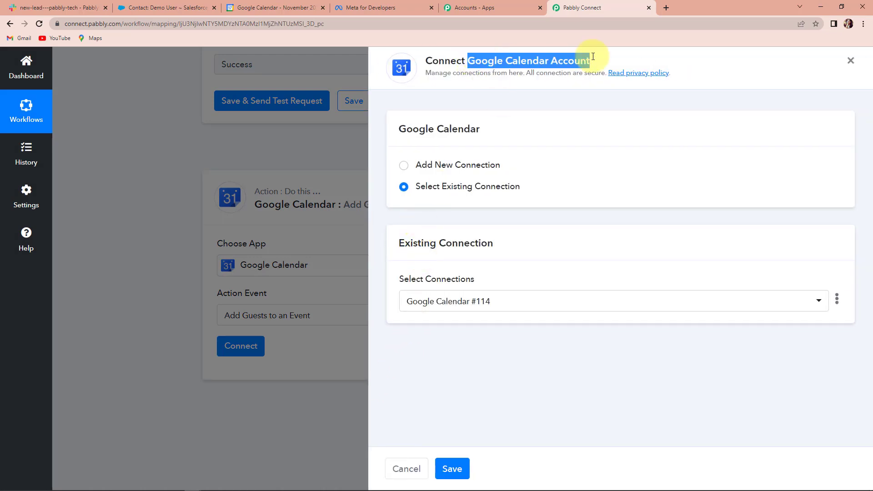
pyautogui.click(404, 165)
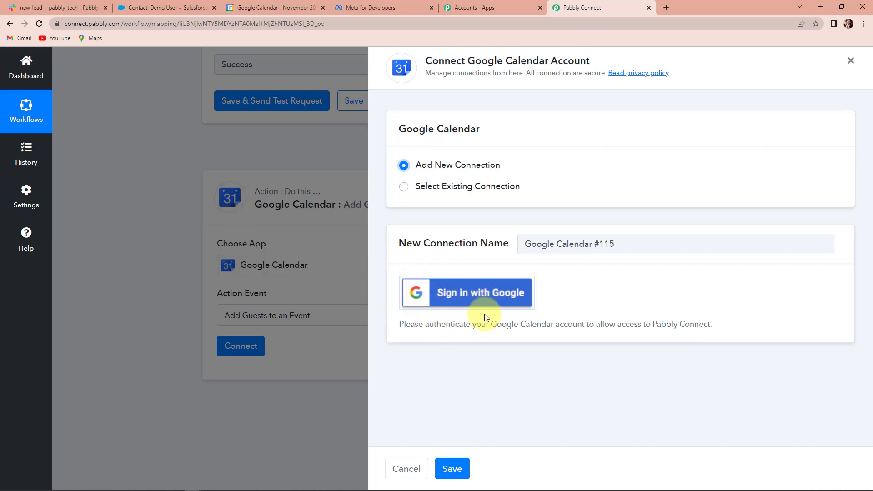
pyautogui.click(467, 296)
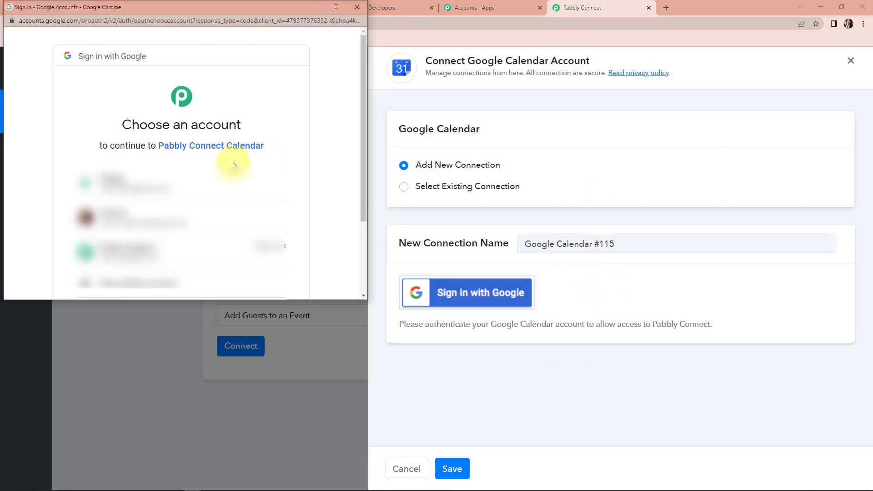
pyautogui.click(177, 182)
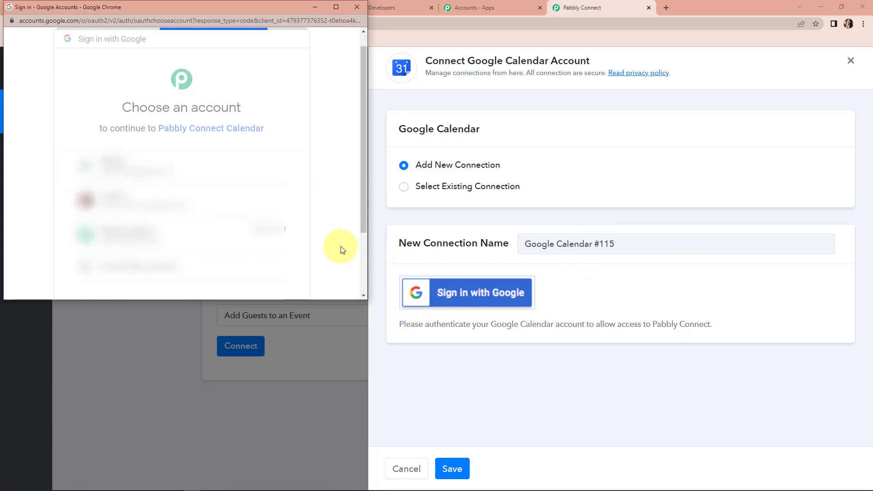
pyautogui.scroll(-5, 341, 249)
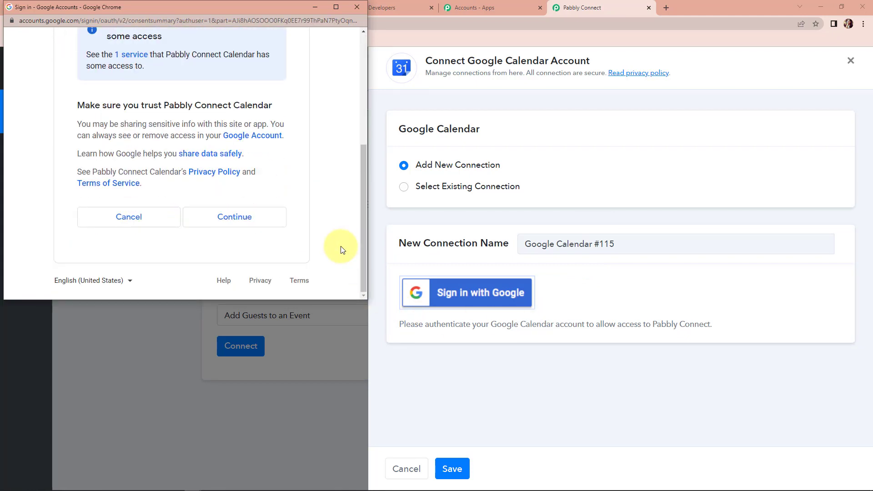
pyautogui.click(257, 216)
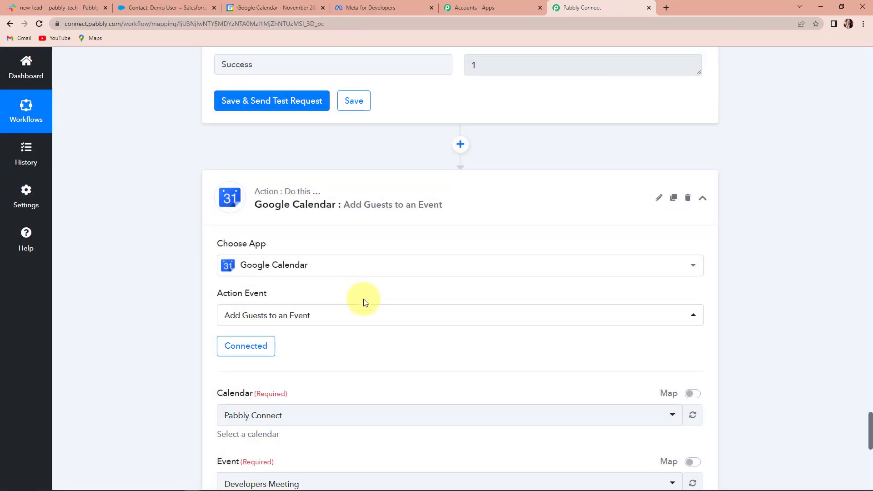
# Set the calendar to the one named with the account's e-mail address and the event to Counselling Seminar.
pyautogui.scroll(-3, 441, 314)
pyautogui.scroll(-2, 441, 314)
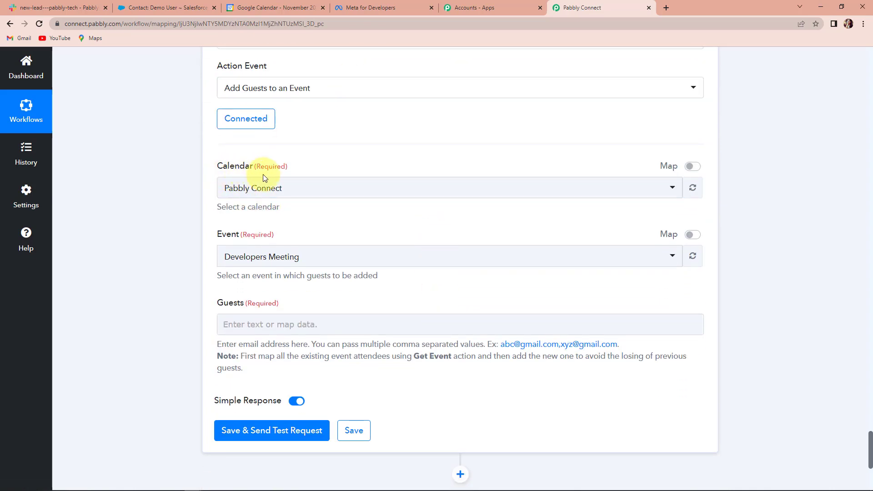
pyautogui.click(369, 191)
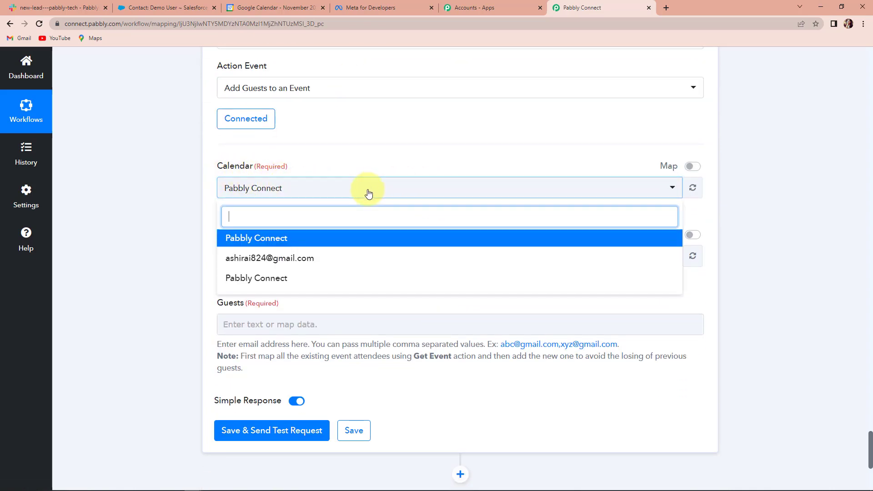
pyautogui.click(259, 259)
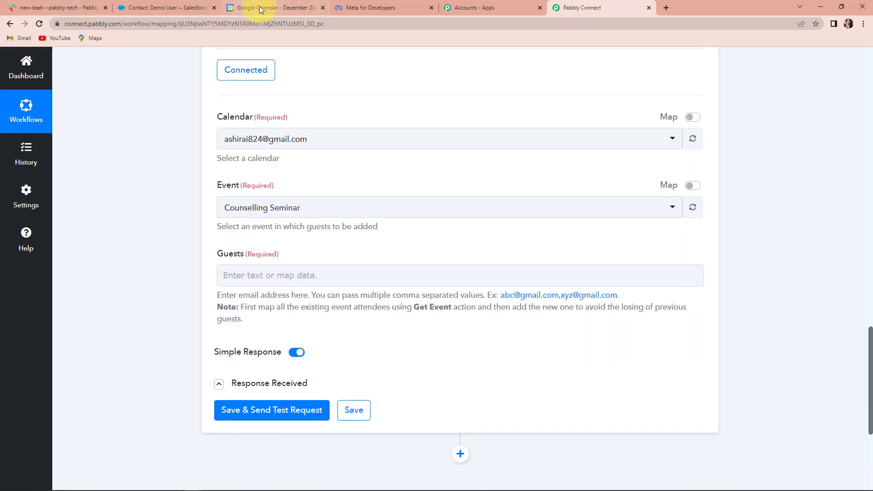
# Switch to Google Calendar and check the details of the Counselling Seminar event on December 21, 2022.
pyautogui.click(255, 8)
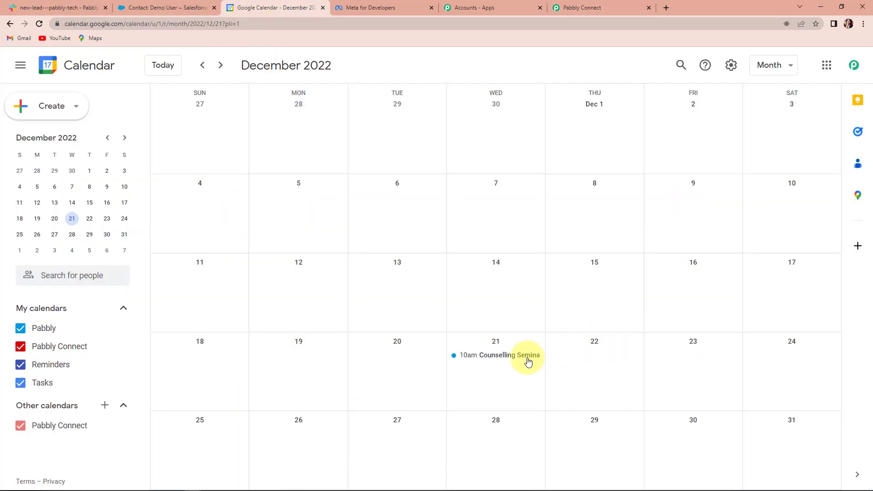
pyautogui.click(486, 363)
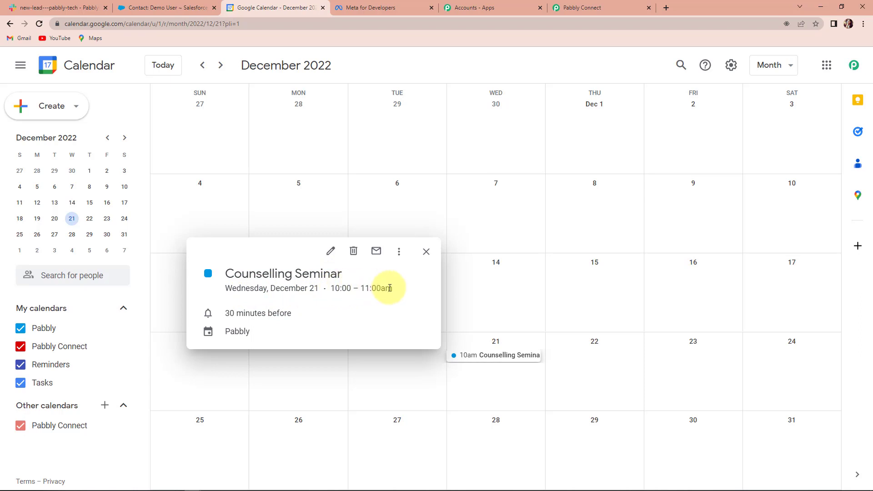
pyautogui.click(426, 251)
# Switch back to Pabbly Connect and map the event's Guests field to the lead's email from the Facebook Lead Ads step.
pyautogui.click(612, 9)
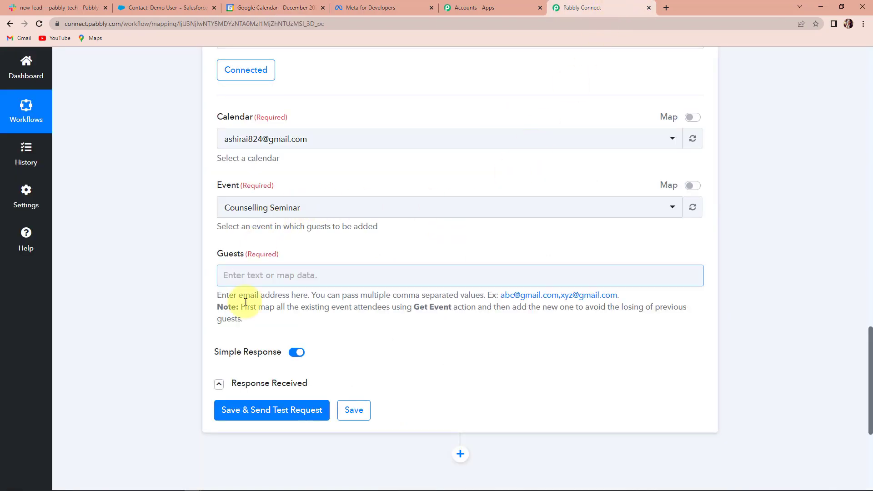
pyautogui.click(240, 276)
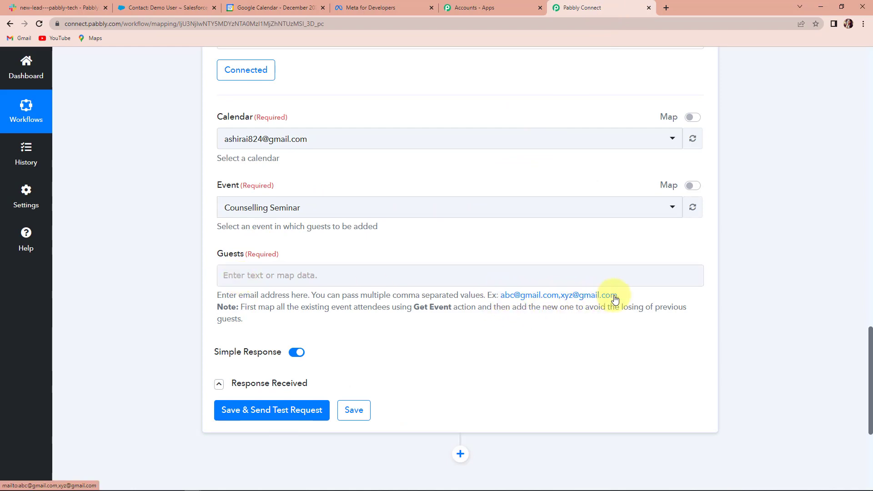
pyautogui.click(232, 274)
pyautogui.click(289, 354)
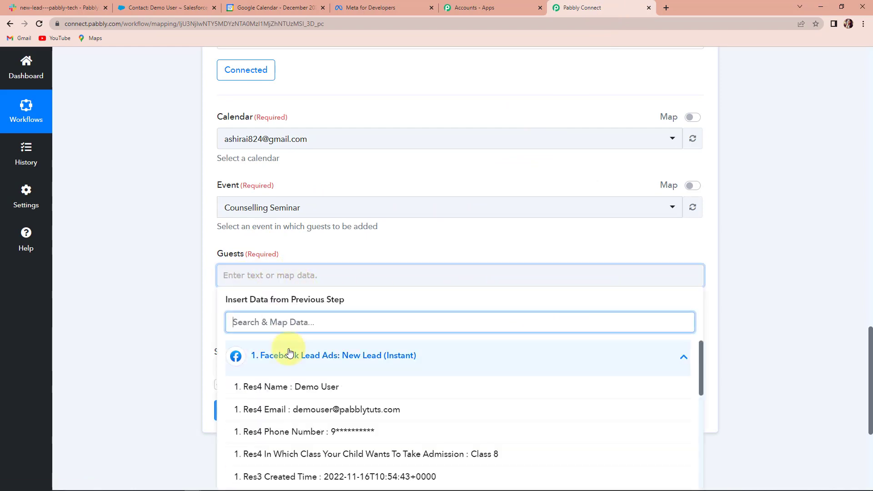
pyautogui.click(316, 408)
pyautogui.click(164, 328)
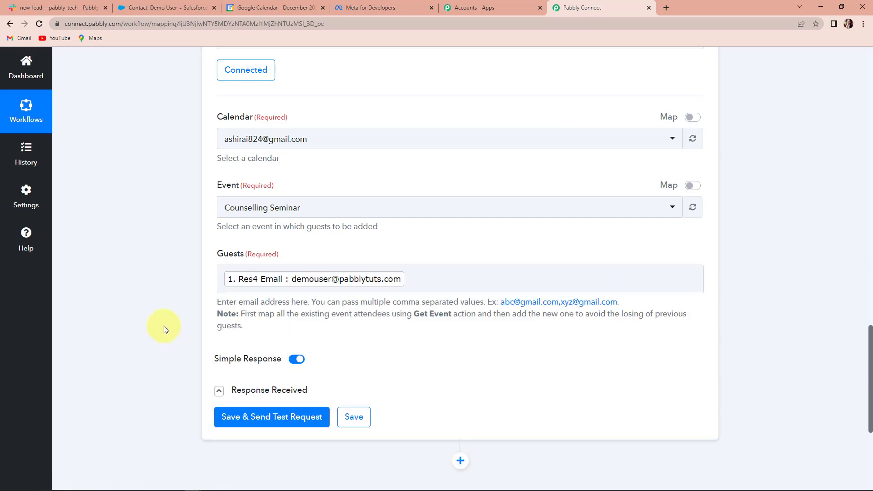
# Save the Google Calendar action with a test request and check the Status in the received response.
pyautogui.scroll(-1, 164, 325)
pyautogui.click(240, 377)
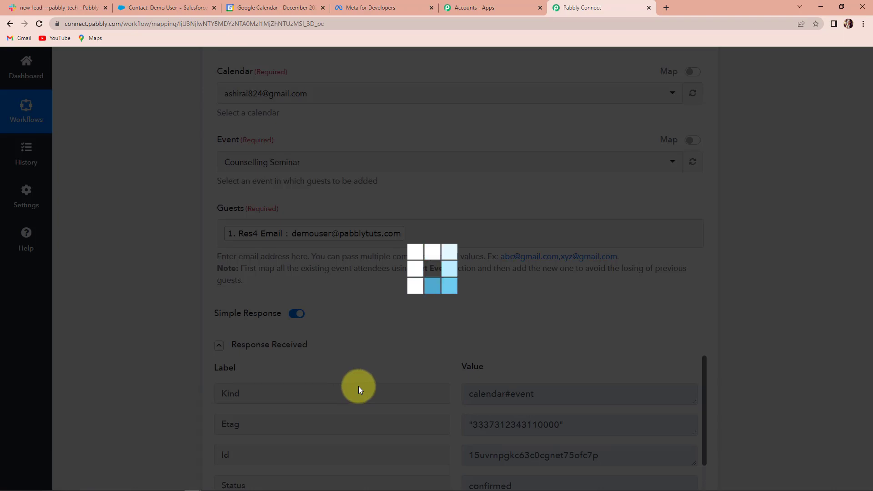
pyautogui.scroll(-4, 826, 370)
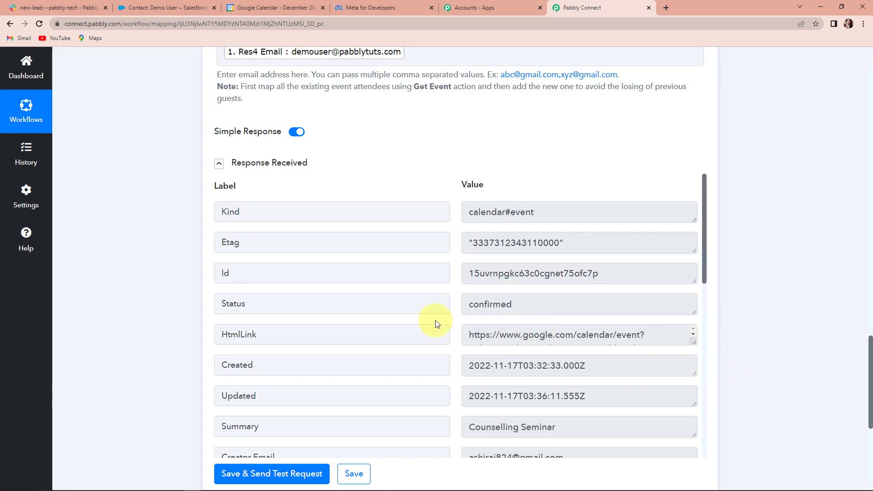
pyautogui.moveTo(468, 304); pyautogui.dragTo(518, 303)
pyautogui.click(754, 326)
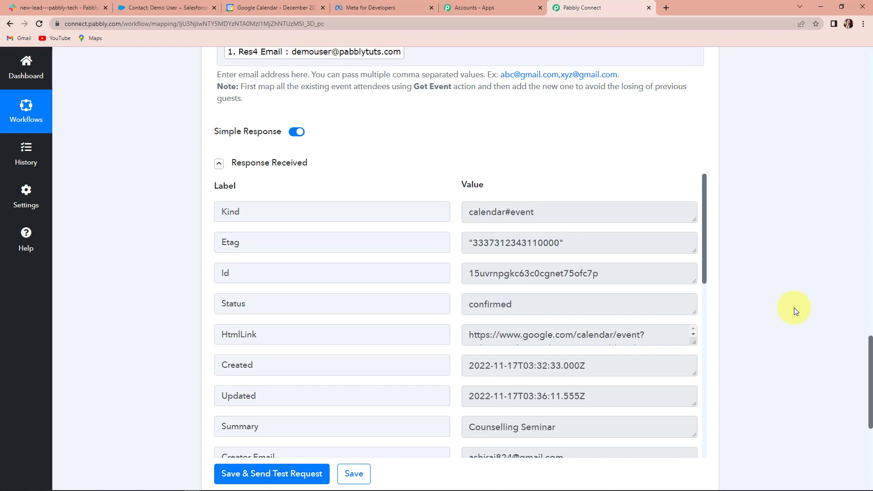
# Add a WhatsApp Cloud API action after the Google Calendar step with the event Send Template Message.
pyautogui.scroll(-6, 794, 307)
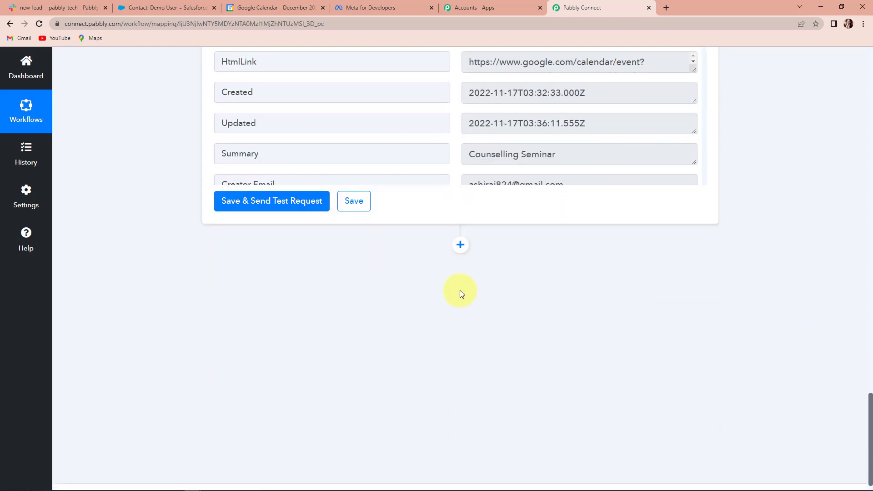
pyautogui.click(460, 246)
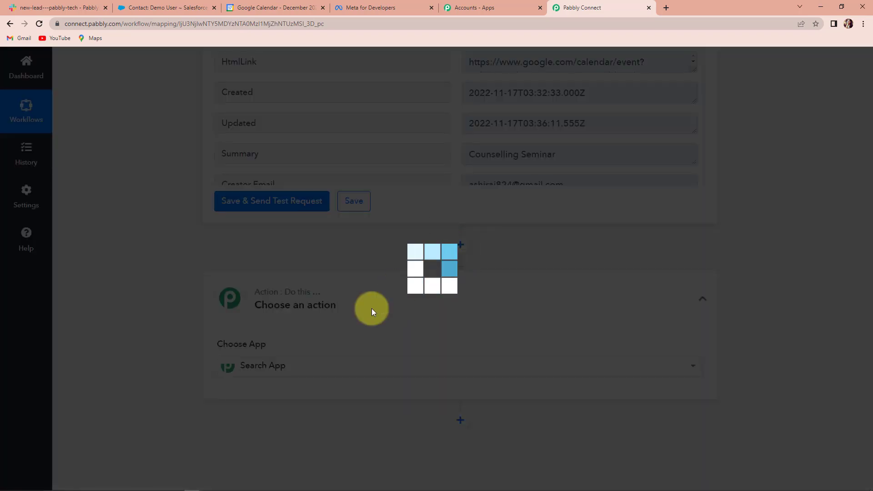
pyautogui.write('wha')
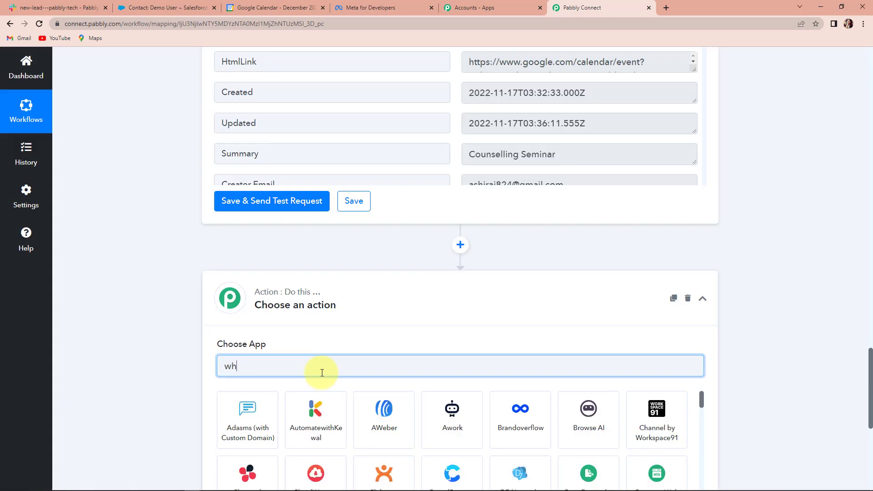
pyautogui.click(655, 420)
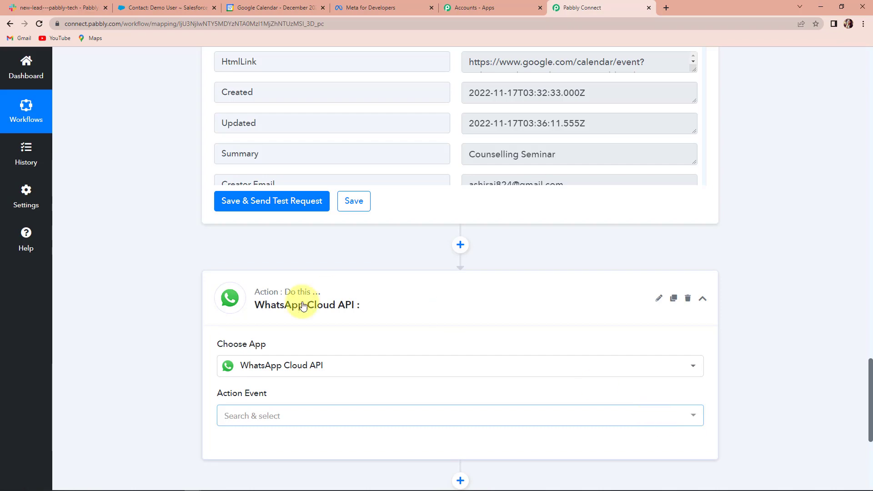
pyautogui.click(257, 415)
pyautogui.click(261, 355)
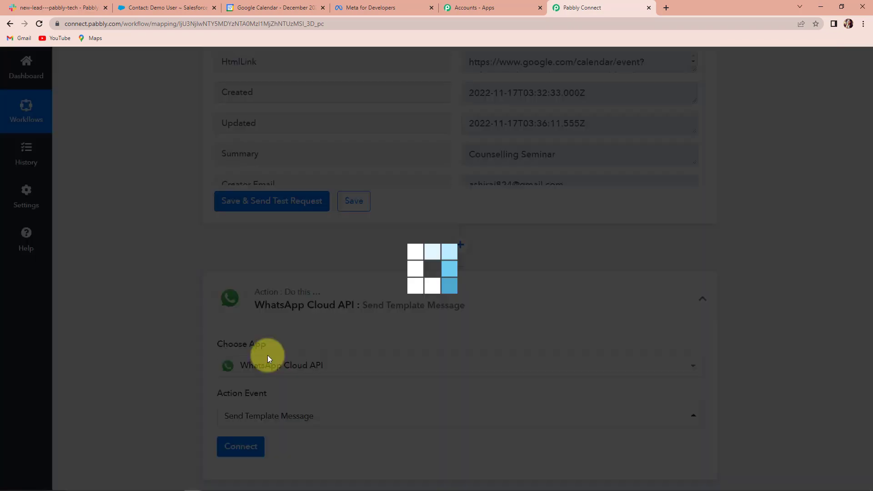
# Start adding a new WhatsApp Cloud API connection and look over the credentials it requires.
pyautogui.click(253, 447)
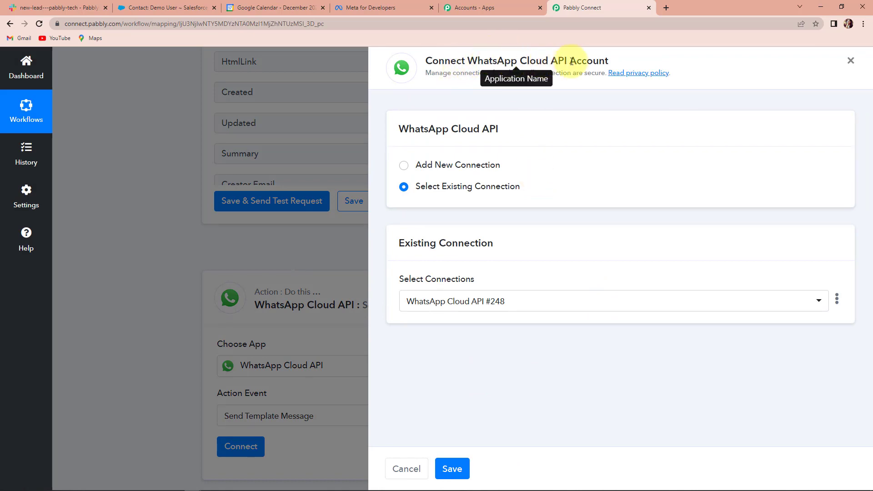
pyautogui.click(406, 169)
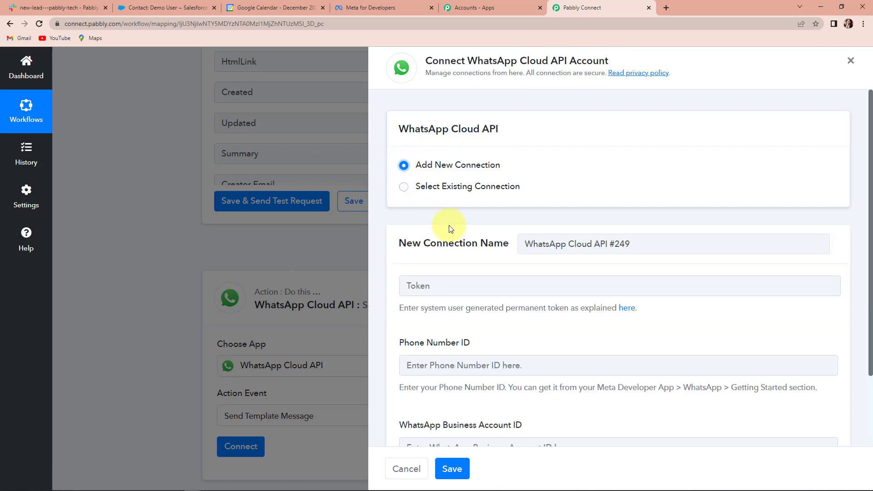
pyautogui.scroll(-2, 450, 228)
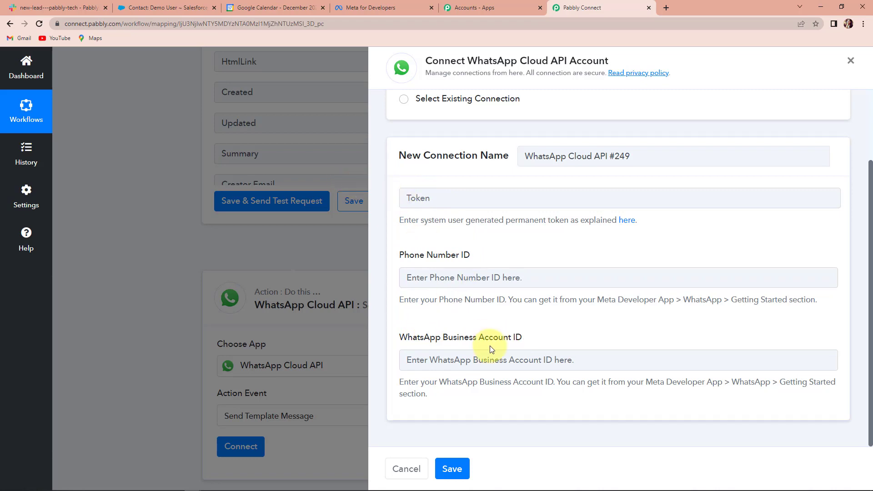
# Switch to Meta for Developers and open the WhatsApp Getting started page of MyConnectMsg App.
pyautogui.click(403, 6)
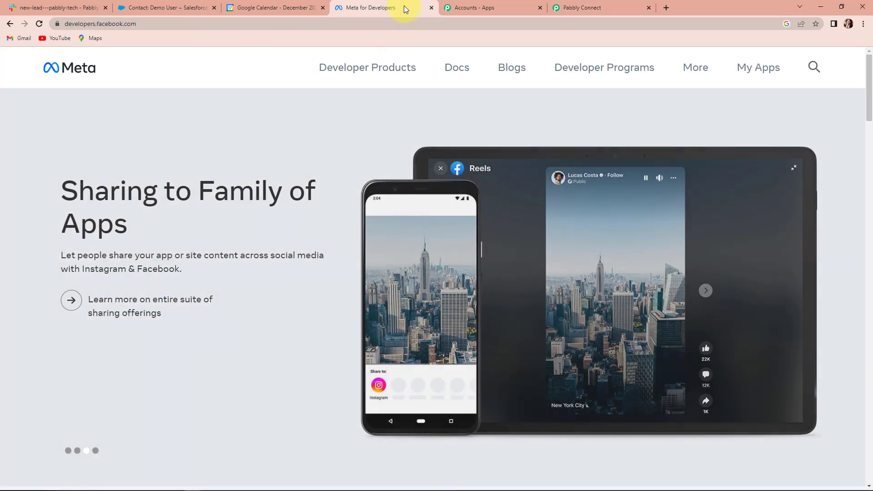
pyautogui.click(758, 69)
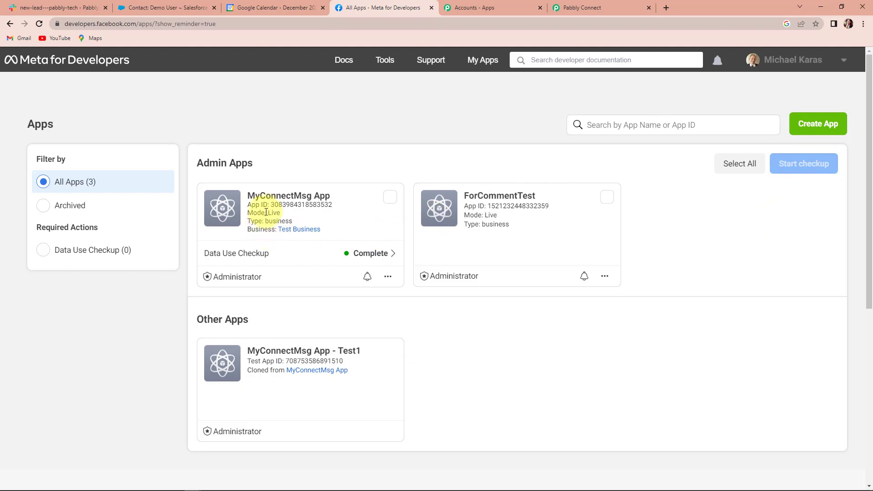
pyautogui.click(268, 199)
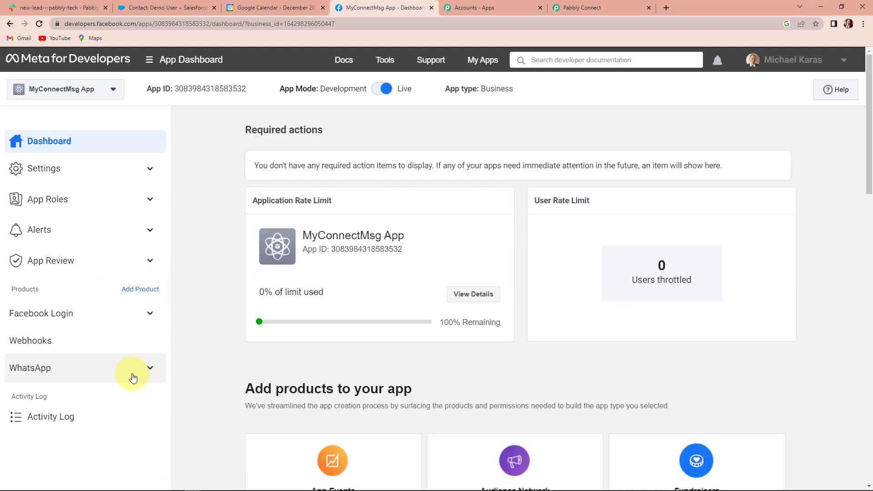
pyautogui.click(150, 370)
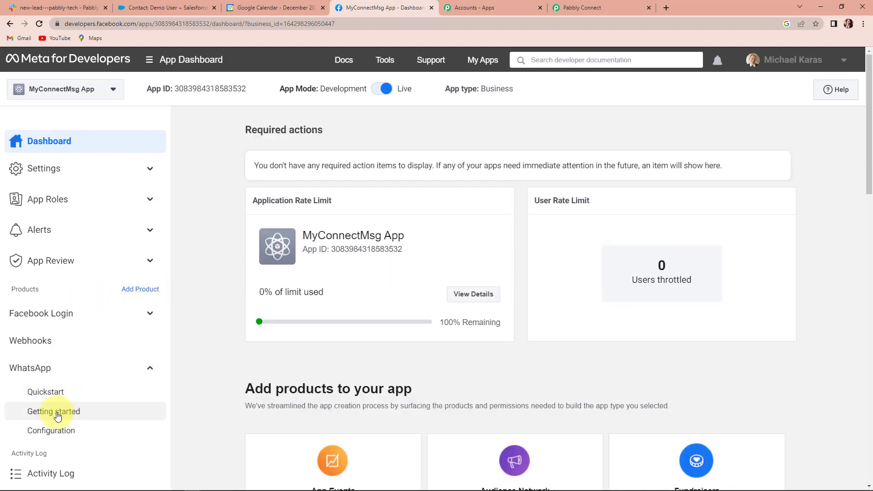
pyautogui.click(49, 416)
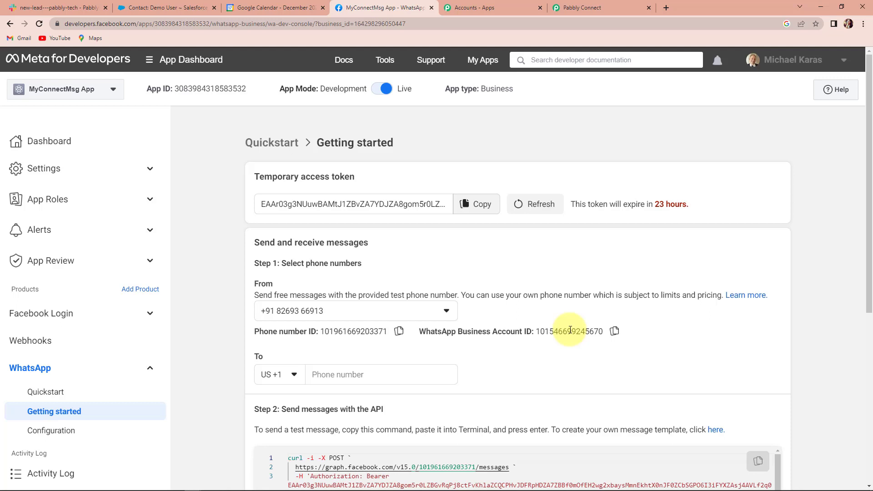
# Check the temporary access token's expiry note, copy the token and paste it into the Token field of the Pabbly Connect connection.
pyautogui.moveTo(249, 176); pyautogui.dragTo(358, 177)
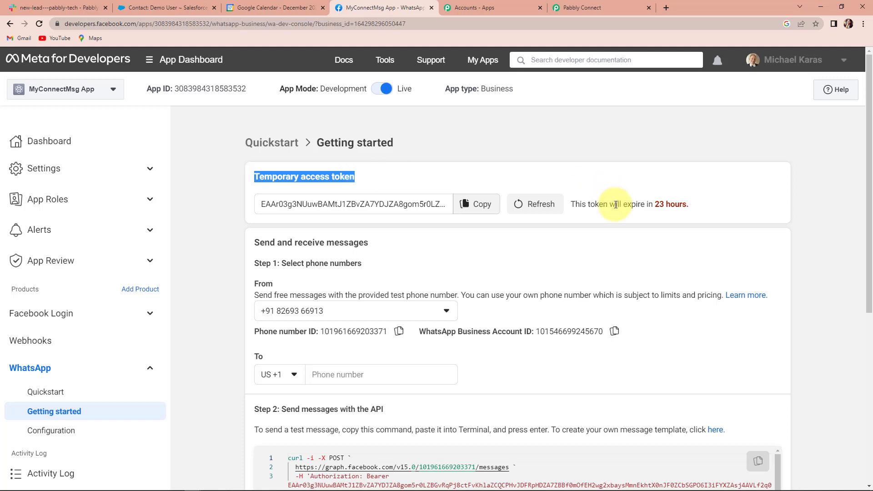
pyautogui.click(572, 205)
pyautogui.moveTo(571, 205); pyautogui.dragTo(692, 207)
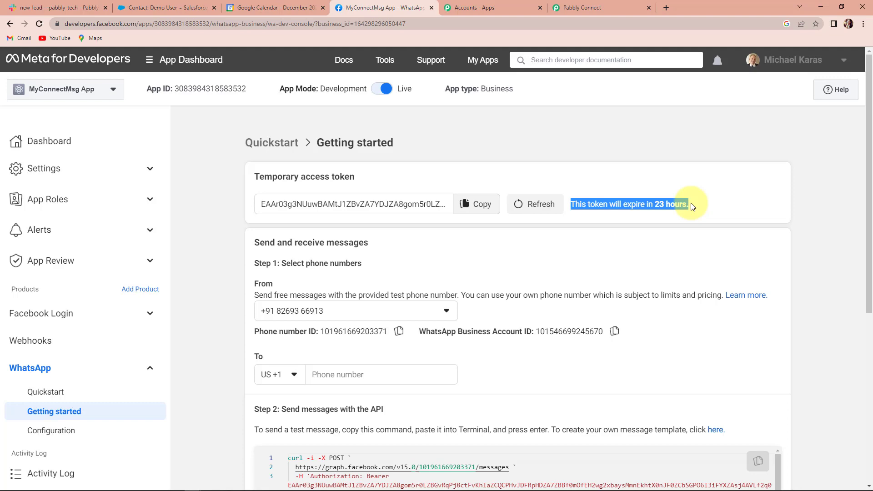
pyautogui.click(474, 203)
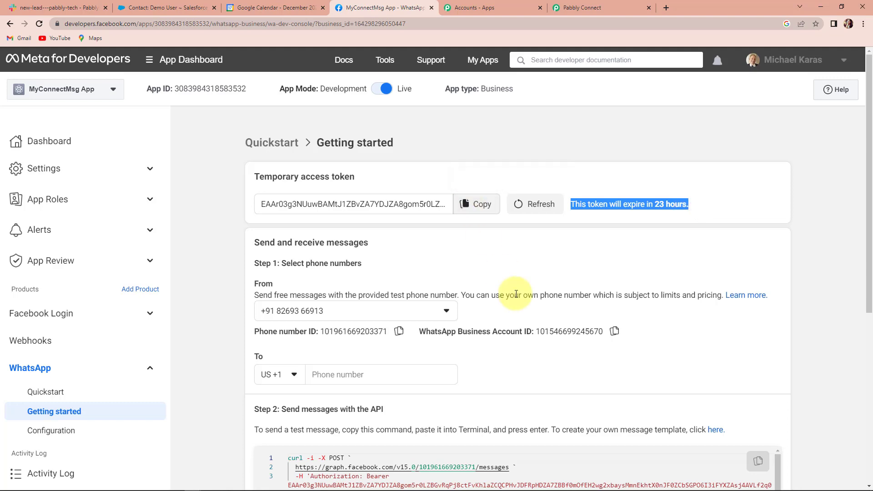
pyautogui.click(487, 210)
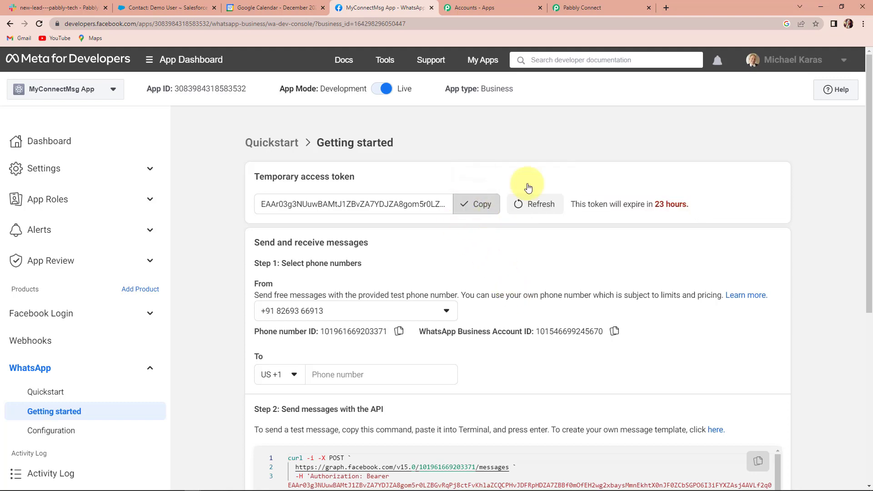
pyautogui.click(589, 7)
pyautogui.click(463, 190)
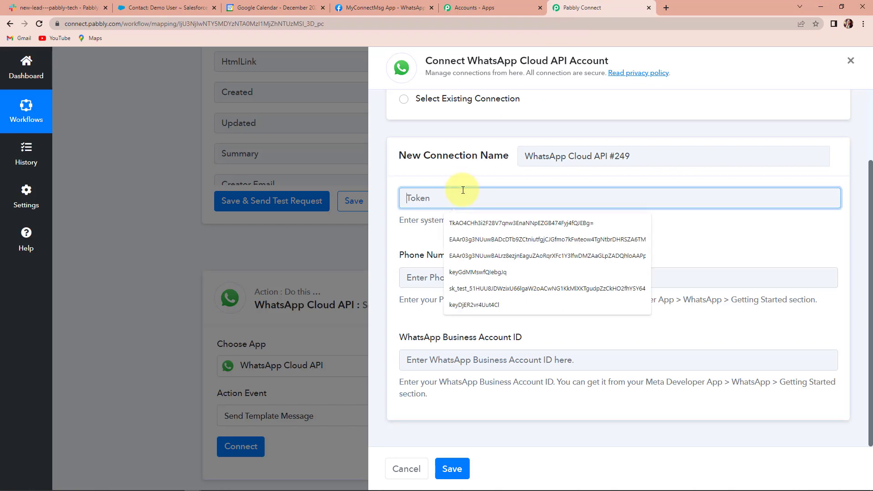
pyautogui.hotkey('ctrl', 'v')
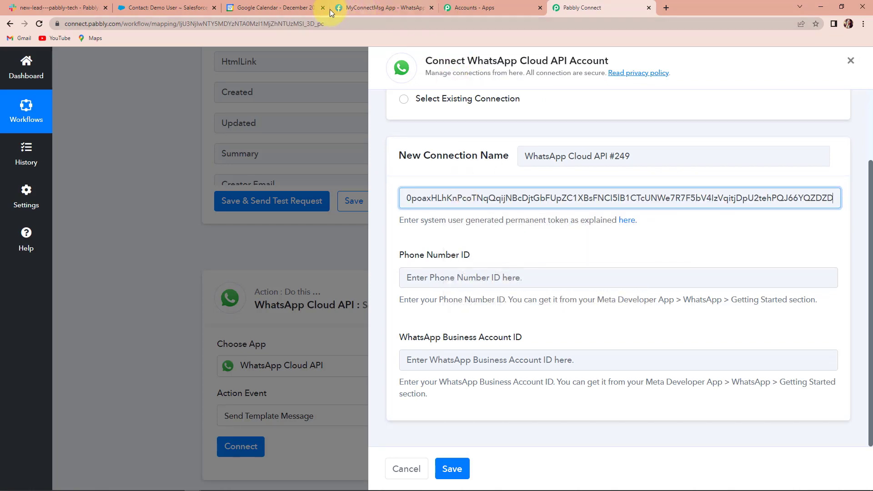
# Copy the phone number ID from Meta for Developers and paste it into the connection's Phone Number ID field in Pabbly Connect.
pyautogui.click(286, 8)
pyautogui.click(390, 8)
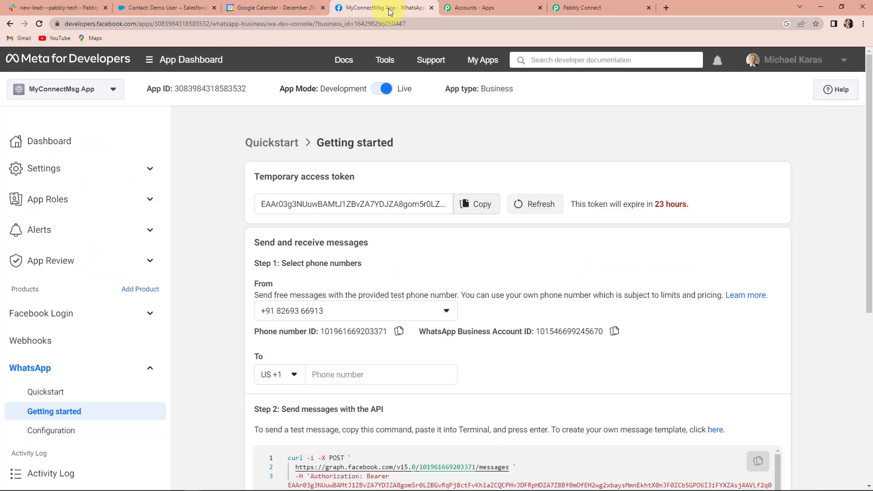
pyautogui.click(399, 331)
pyautogui.click(587, 9)
pyautogui.click(467, 281)
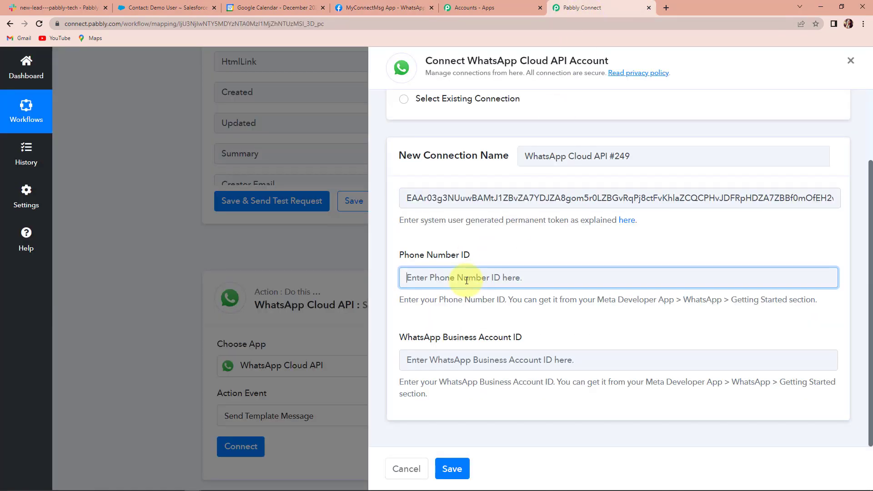
pyautogui.hotkey('ctrl', 'v')
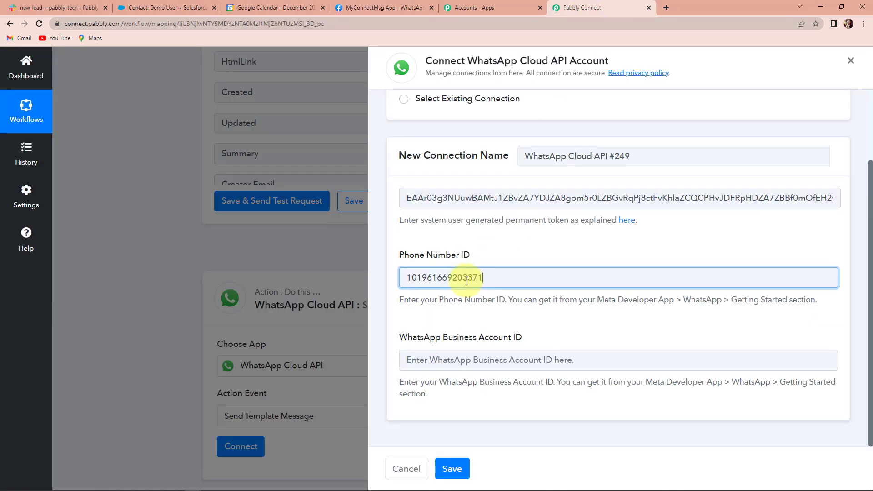
# Copy the WhatsApp Business Account ID from Meta for Developers into the matching Pabbly Connect field and save the connection.
pyautogui.click(403, 3)
pyautogui.click(614, 331)
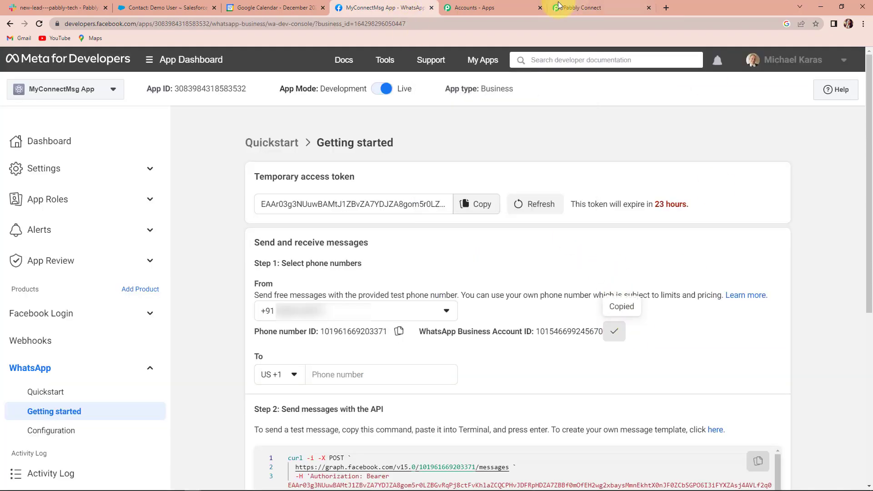
pyautogui.click(585, 8)
pyautogui.click(536, 362)
pyautogui.hotkey('ctrl', 'v')
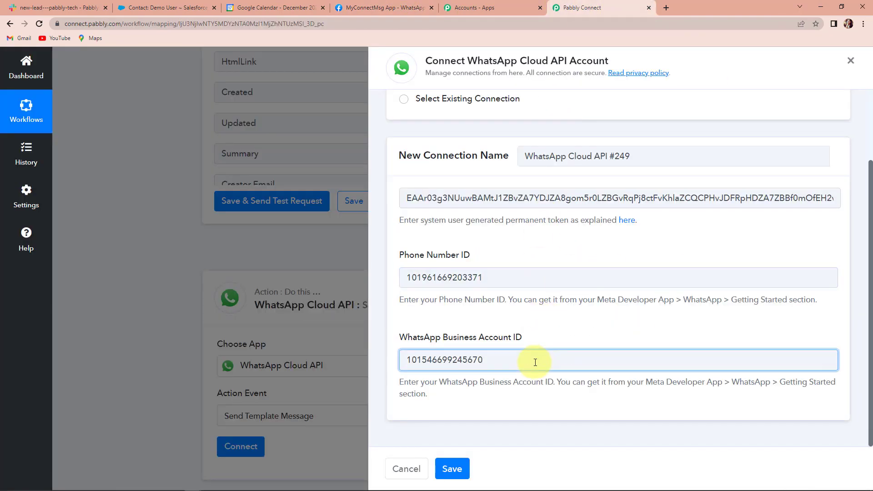
pyautogui.click(452, 469)
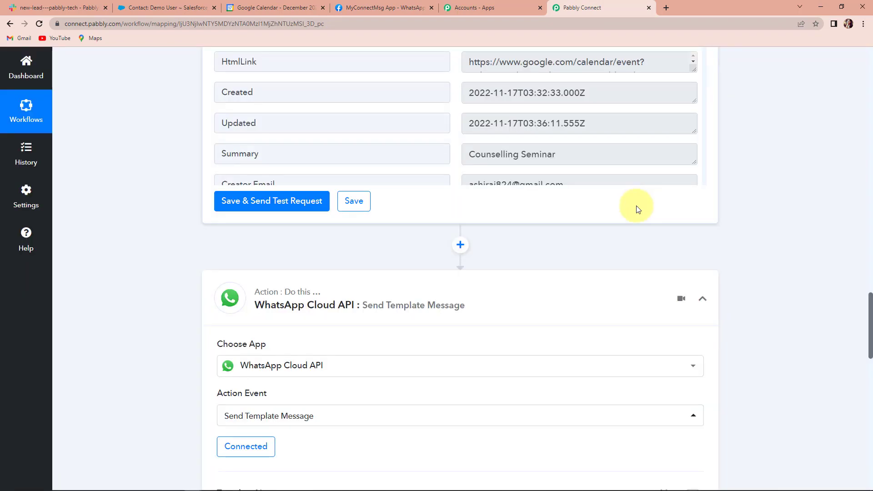
# Check the WhatsApp step's Template Name field, then open the message templates list in WhatsApp Manager from Meta for Developers' Getting started page.
pyautogui.scroll(-7, 614, 214)
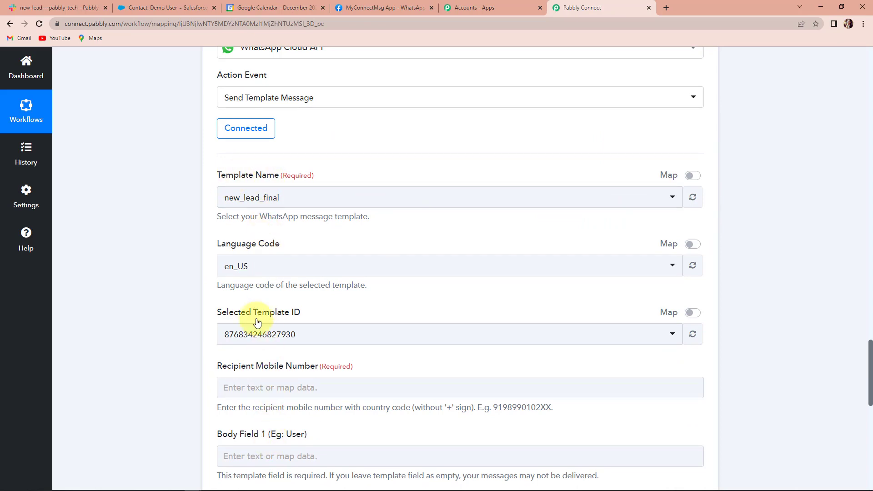
pyautogui.moveTo(216, 175); pyautogui.dragTo(280, 168)
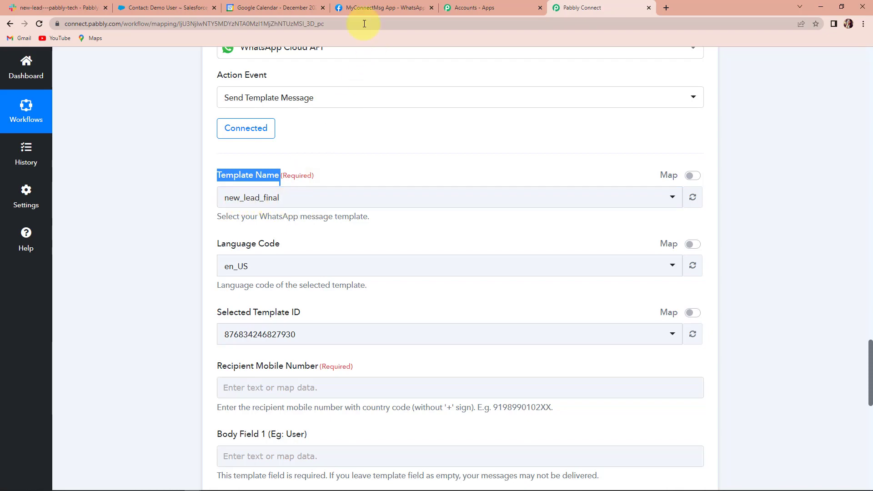
pyautogui.click(352, 8)
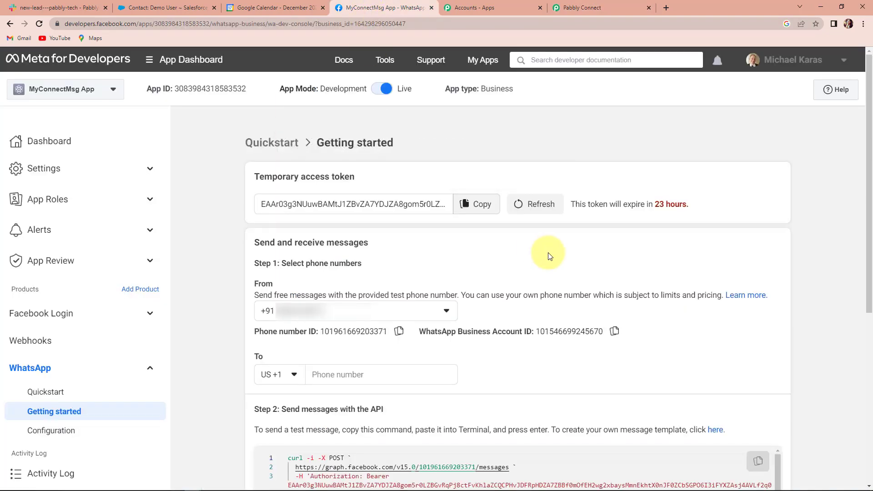
pyautogui.scroll(-2, 646, 255)
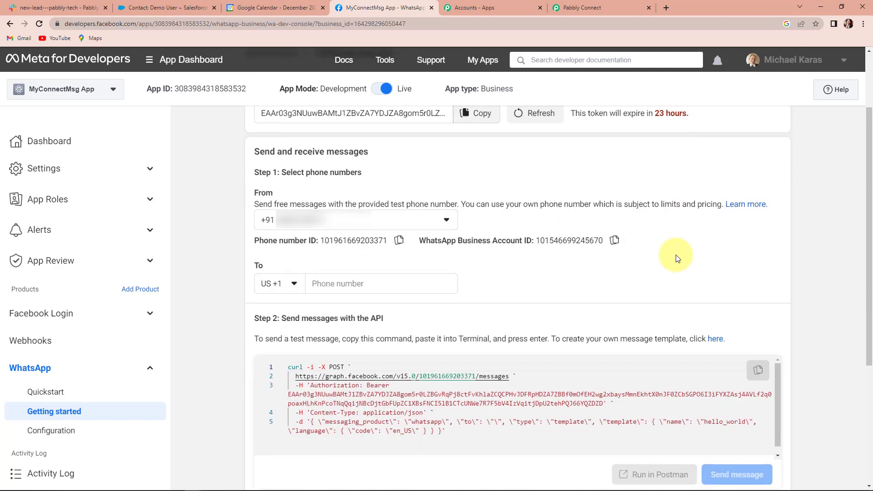
pyautogui.click(715, 340)
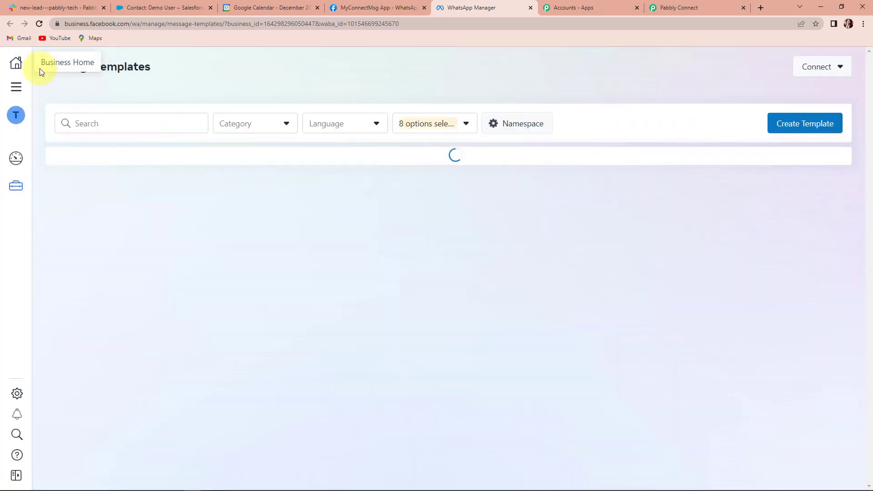
pyautogui.scroll(-2, 163, 191)
pyautogui.scroll(-2, 163, 191)
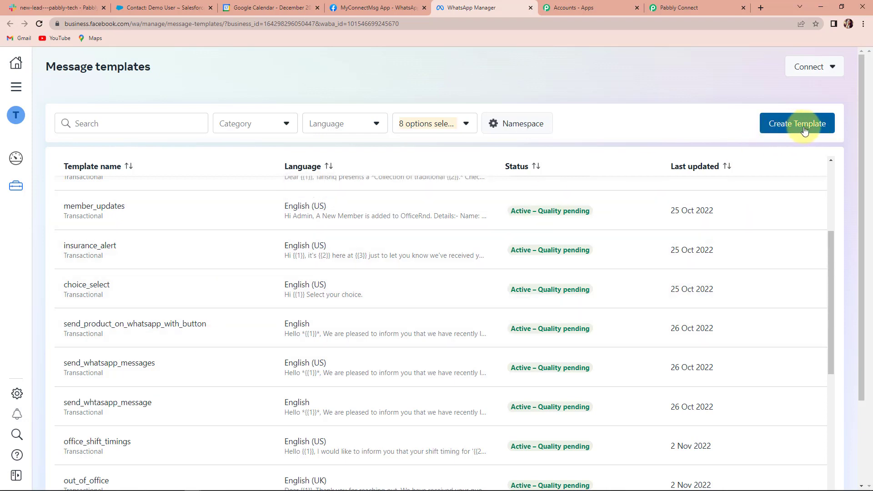
# Search the message templates for new_lead and open the new_lead_final template.
pyautogui.click(169, 121)
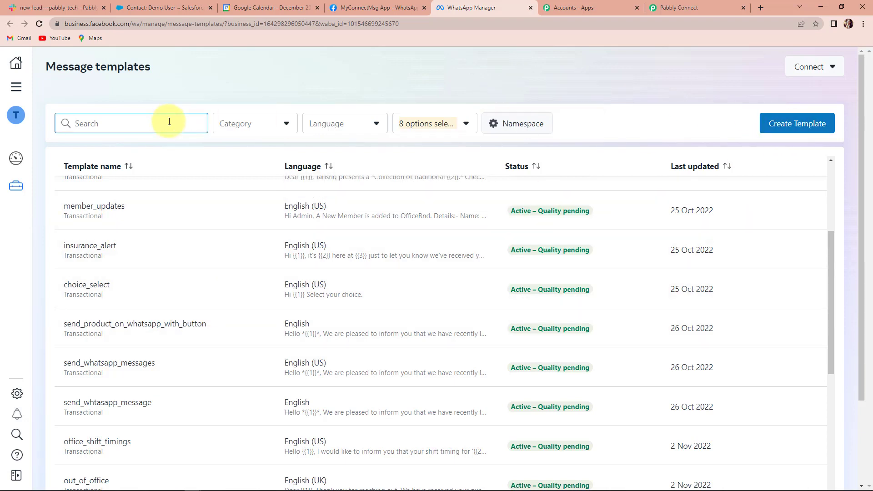
pyautogui.write('new_lead')
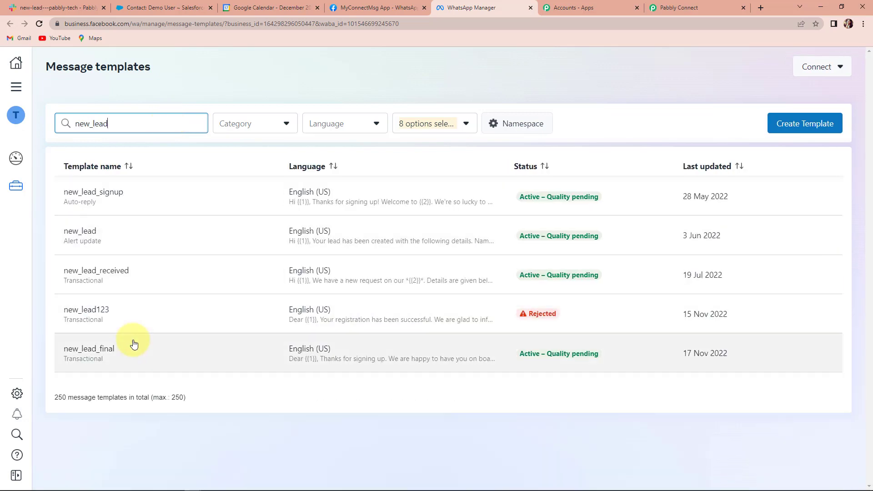
pyautogui.click(384, 359)
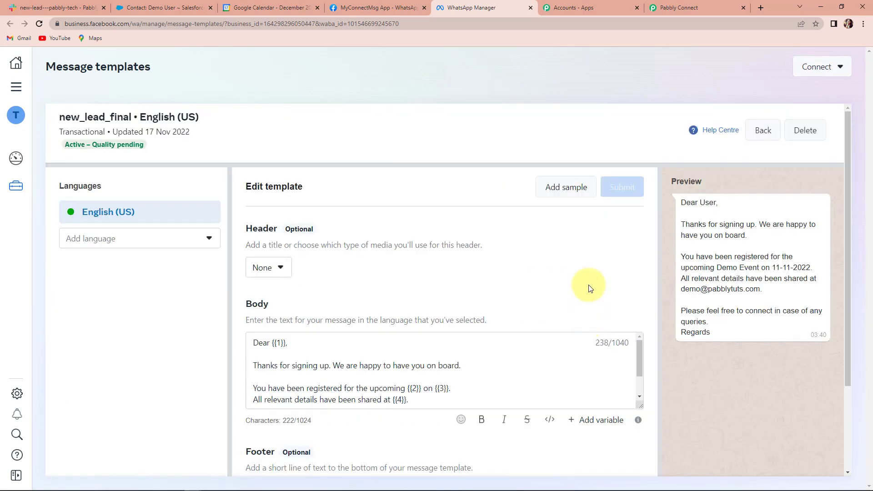
# Enlarge the new_lead_final template's body box and examine where variables {{1}} to {{4}} stand in the message text.
pyautogui.scroll(-2, 589, 287)
pyautogui.scroll(1, 387, 241)
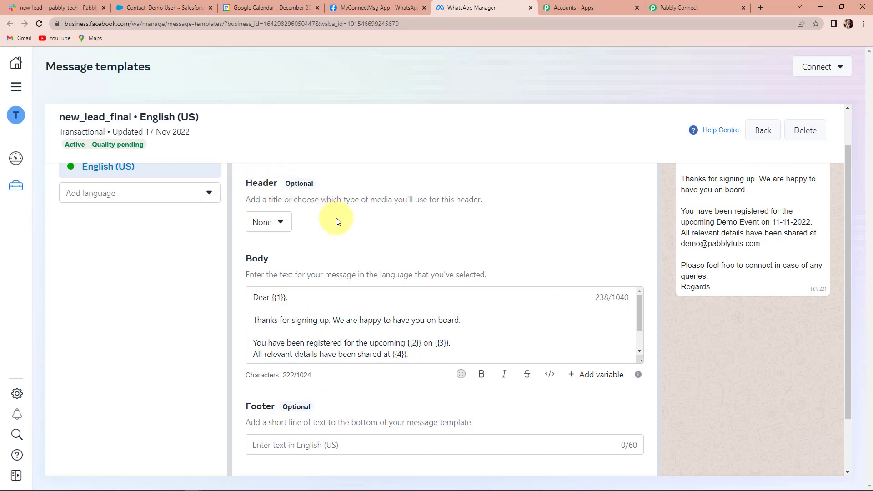
pyautogui.scroll(-2, 337, 221)
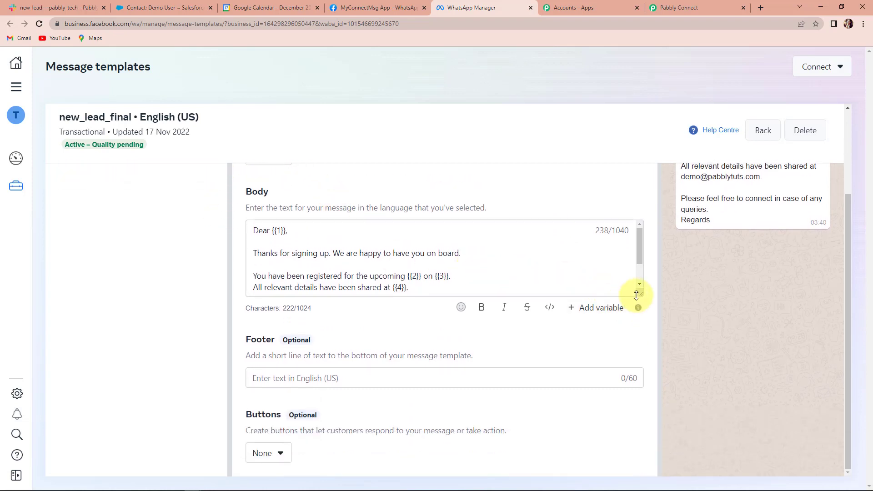
pyautogui.moveTo(637, 295); pyautogui.dragTo(641, 387)
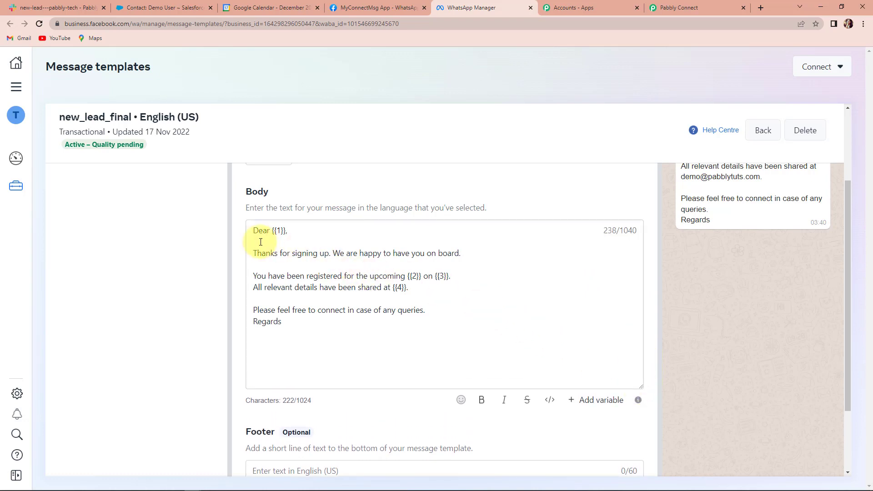
pyautogui.moveTo(288, 231); pyautogui.dragTo(276, 229)
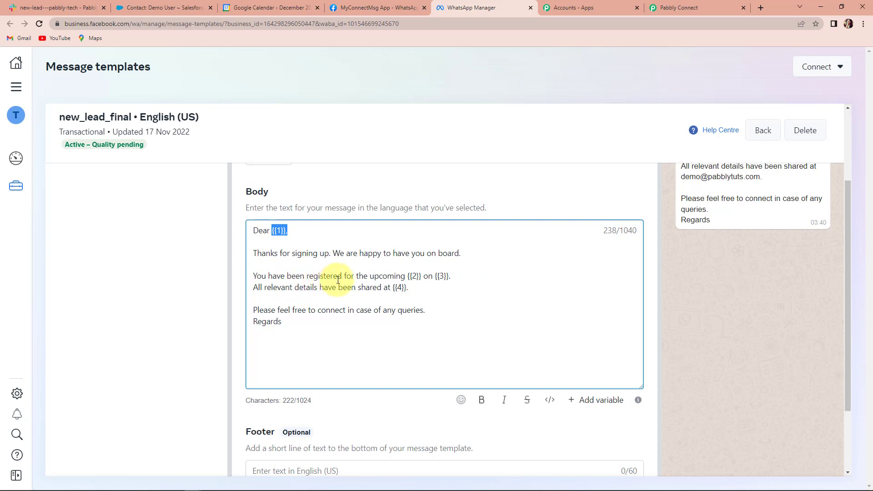
pyautogui.moveTo(405, 276); pyautogui.dragTo(452, 276)
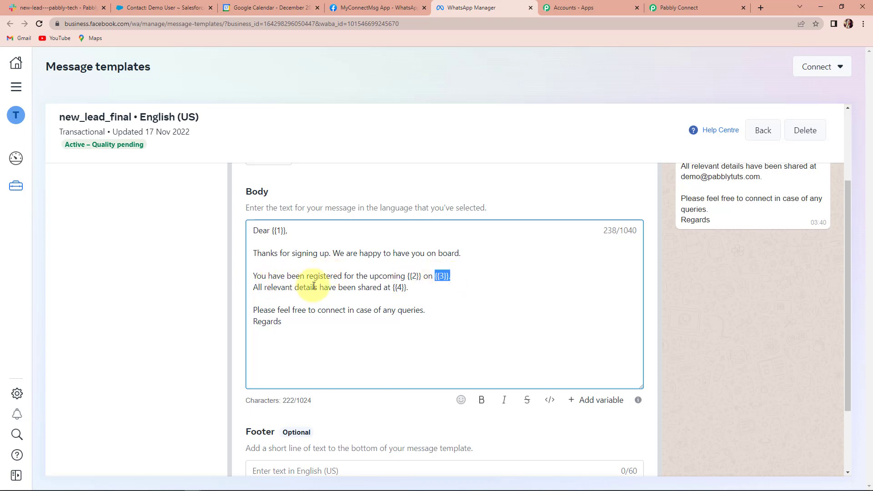
pyautogui.moveTo(389, 288); pyautogui.dragTo(409, 288)
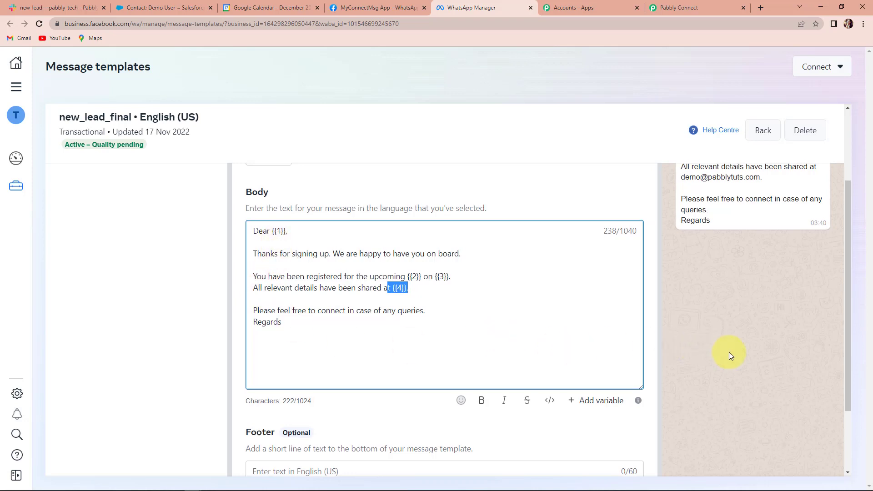
pyautogui.scroll(3, 730, 352)
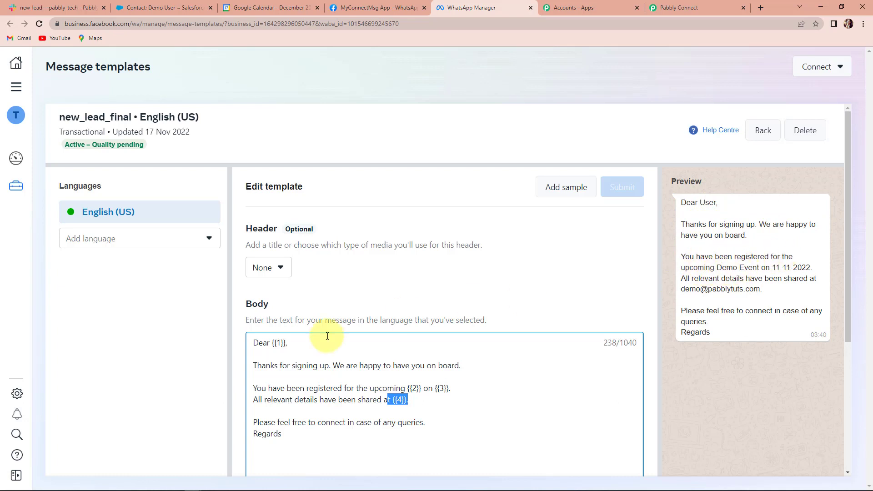
pyautogui.moveTo(406, 388); pyautogui.dragTo(450, 389)
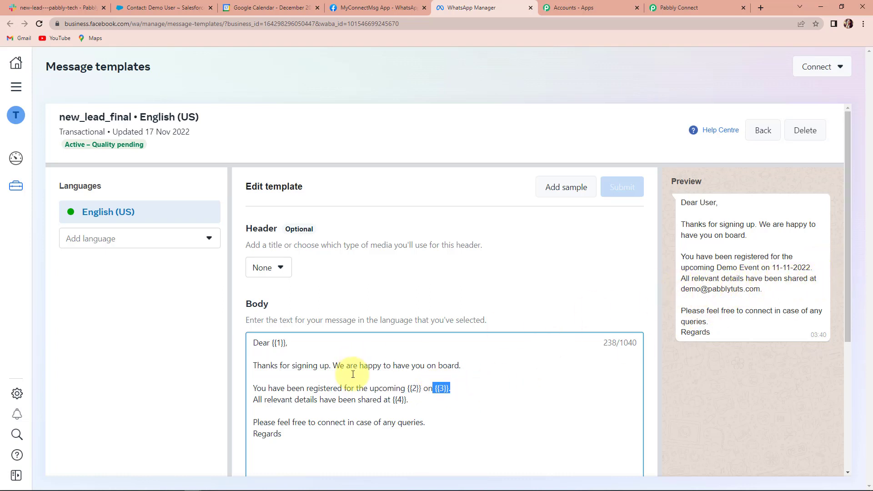
pyautogui.moveTo(393, 400); pyautogui.dragTo(414, 400)
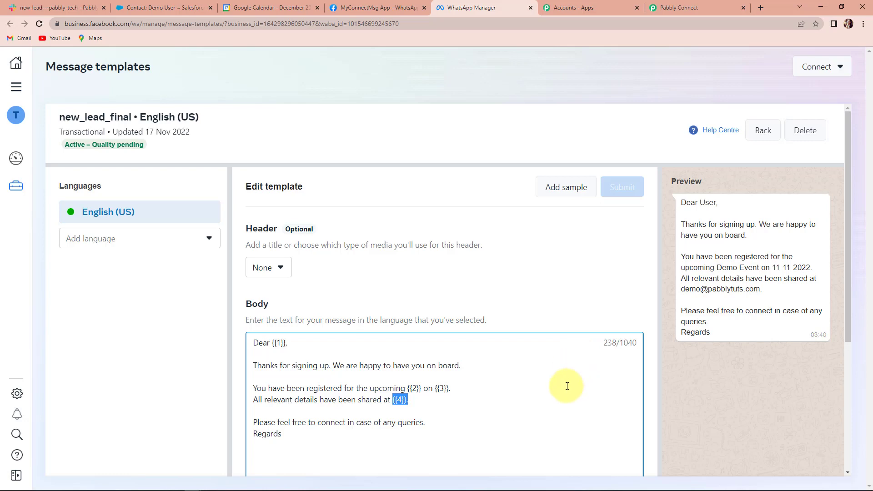
# Back in Pabbly Connect, map Recipient Mobile Number to the Facebook Lead Ads Res4 Phone Number, prefixed with country code 91.
pyautogui.click(686, 6)
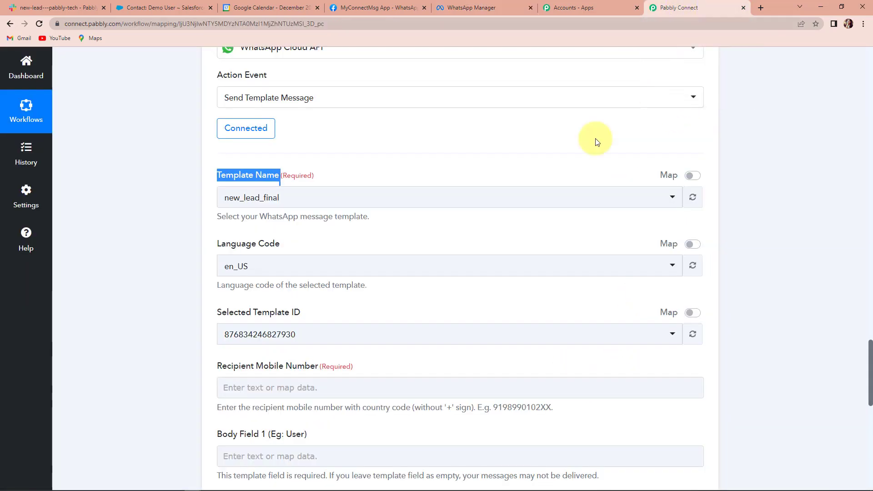
pyautogui.click(191, 193)
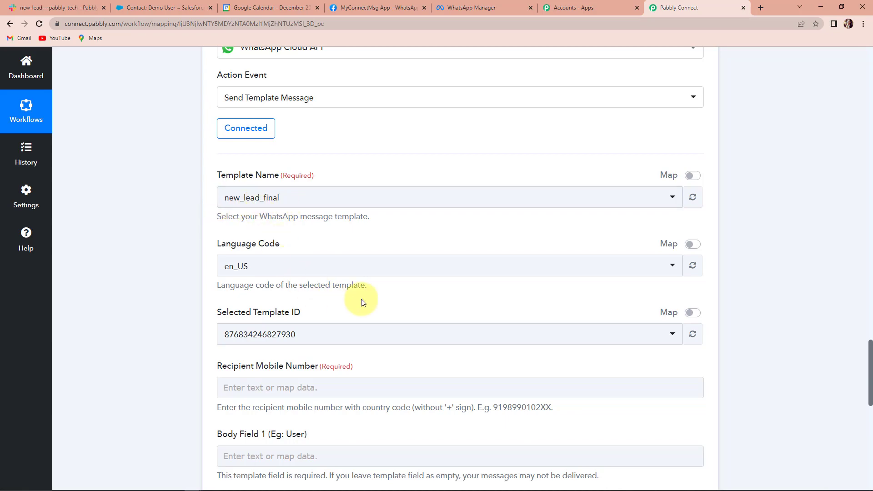
pyautogui.scroll(-4, 362, 300)
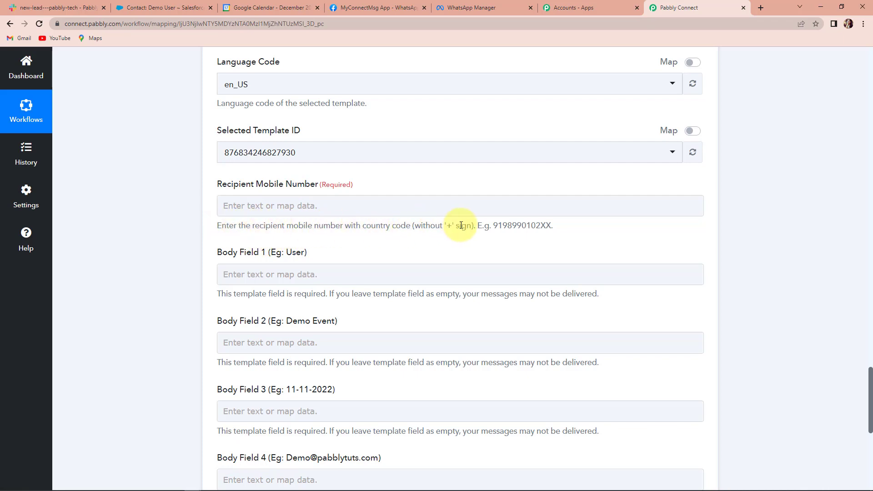
pyautogui.click(324, 200)
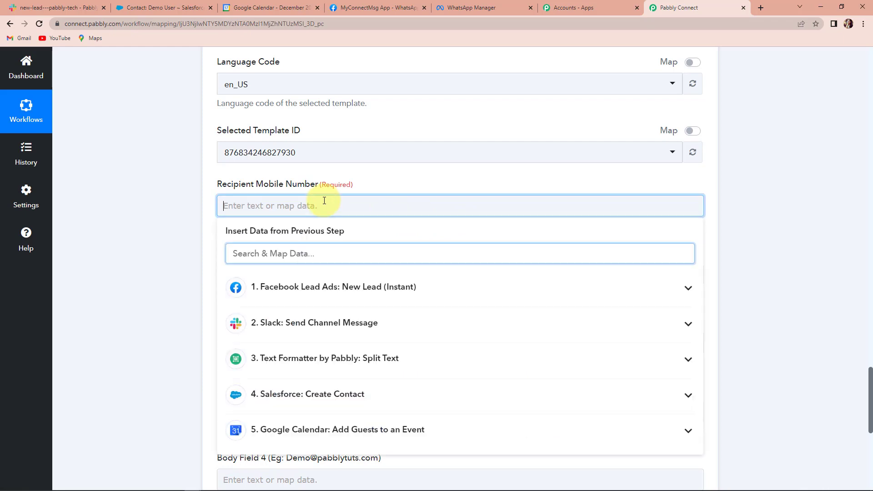
pyautogui.click(356, 294)
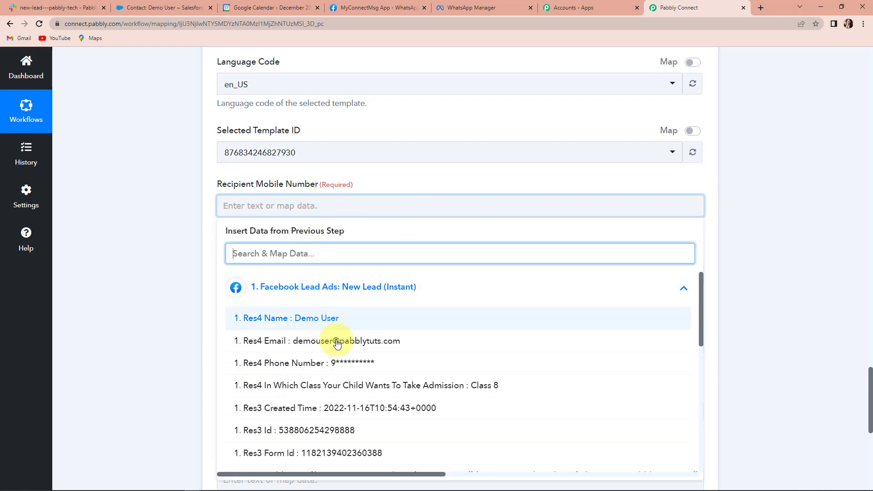
pyautogui.click(380, 364)
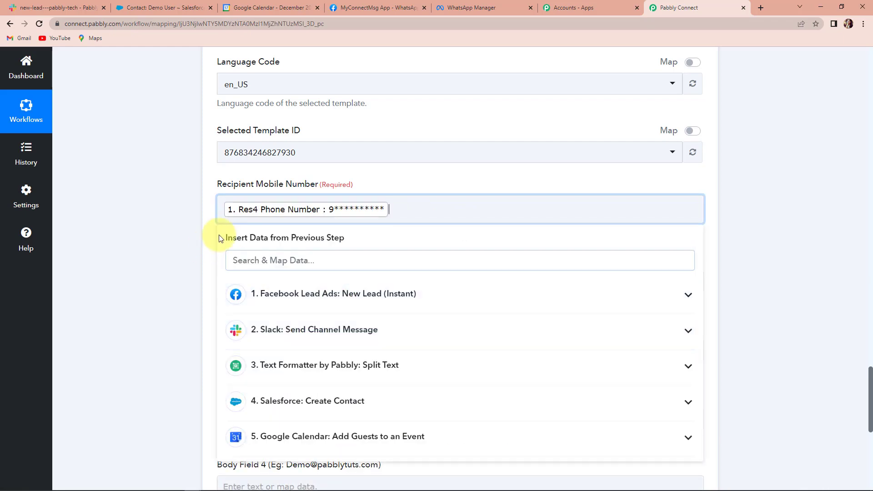
pyautogui.click(221, 210)
pyautogui.write('91')
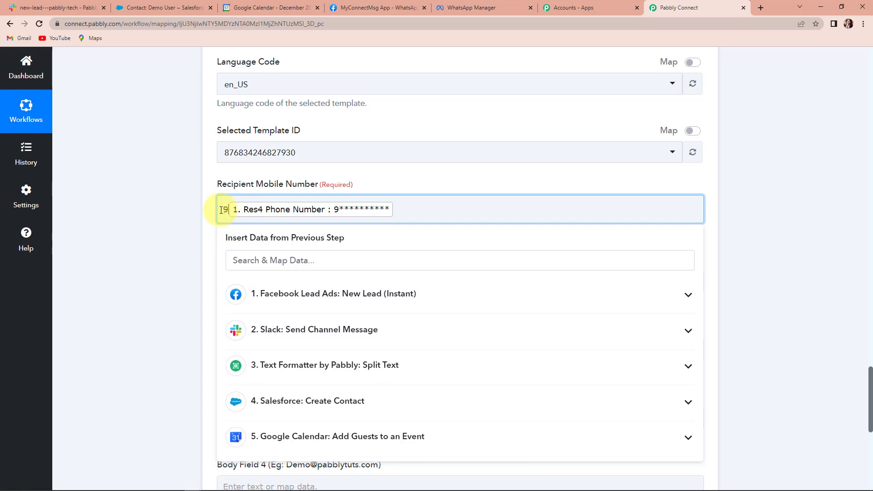
pyautogui.click(172, 232)
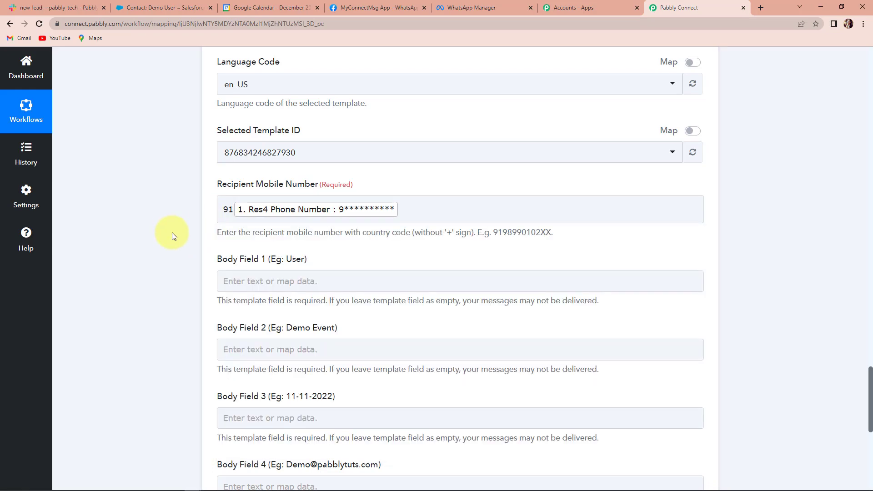
# Map Body Field 1 to the Res4 Name value from the Facebook Lead Ads step.
pyautogui.scroll(-2, 172, 233)
pyautogui.click(283, 190)
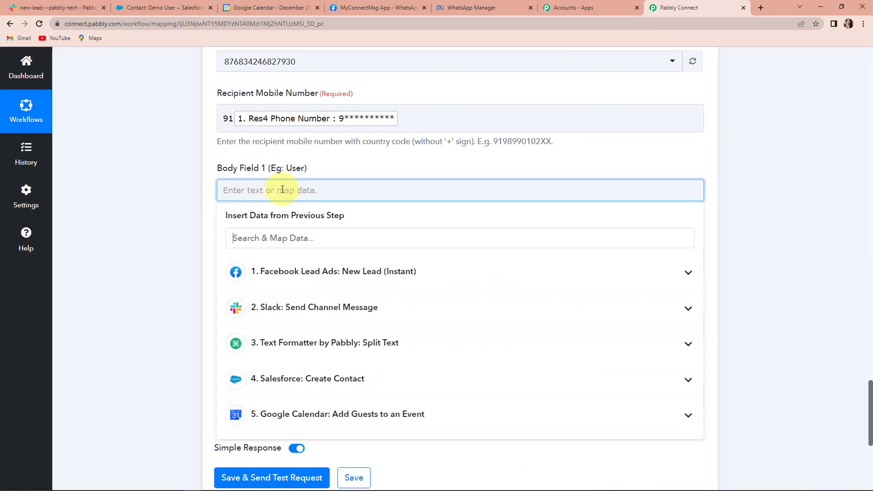
pyautogui.click(312, 271)
pyautogui.click(312, 302)
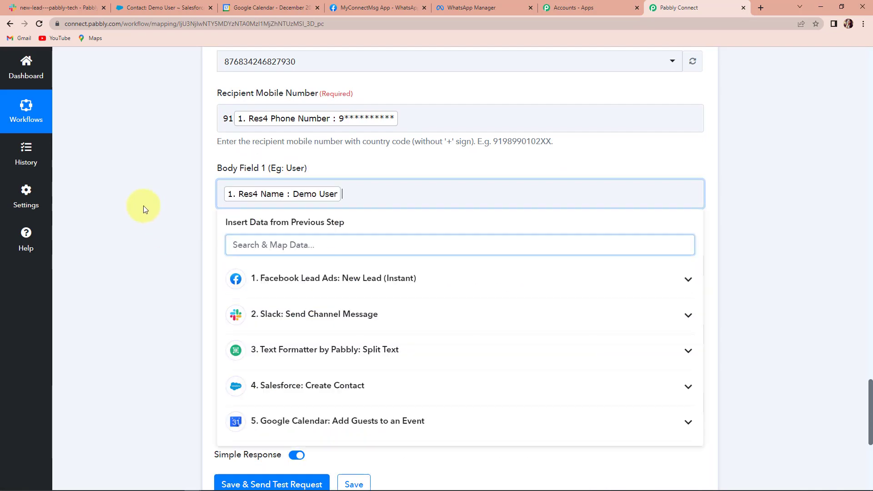
pyautogui.click(142, 207)
pyautogui.scroll(1, 184, 255)
pyautogui.scroll(-1, 176, 297)
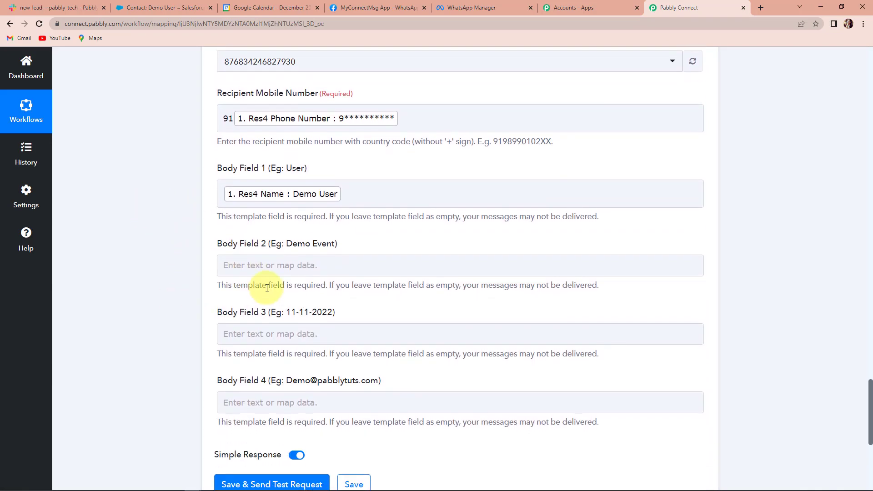
# Map Body Field 2 to the Summary value, Counselling Seminar, from the Google Calendar step.
pyautogui.click(281, 264)
pyautogui.click(282, 264)
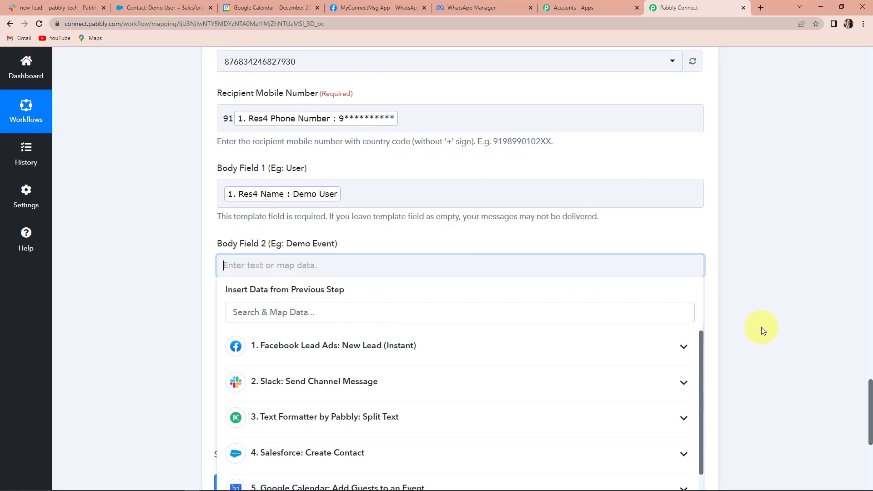
pyautogui.scroll(-1, 528, 402)
pyautogui.scroll(-3, 799, 356)
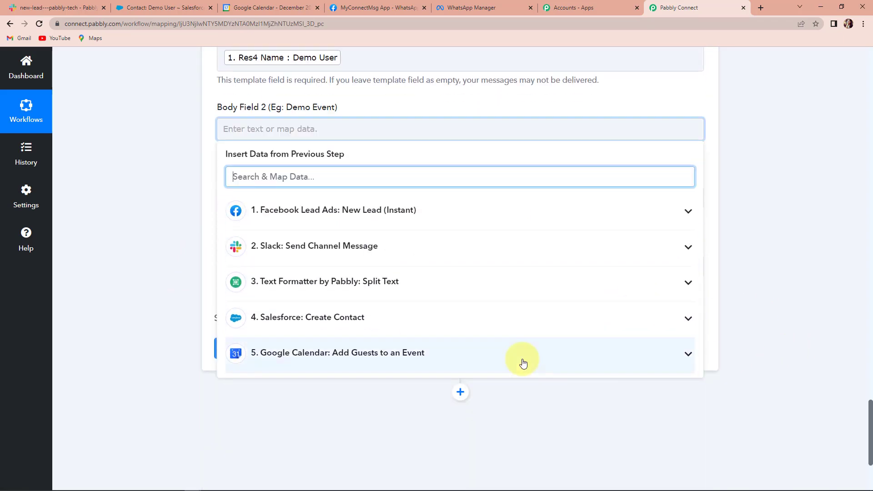
pyautogui.click(466, 356)
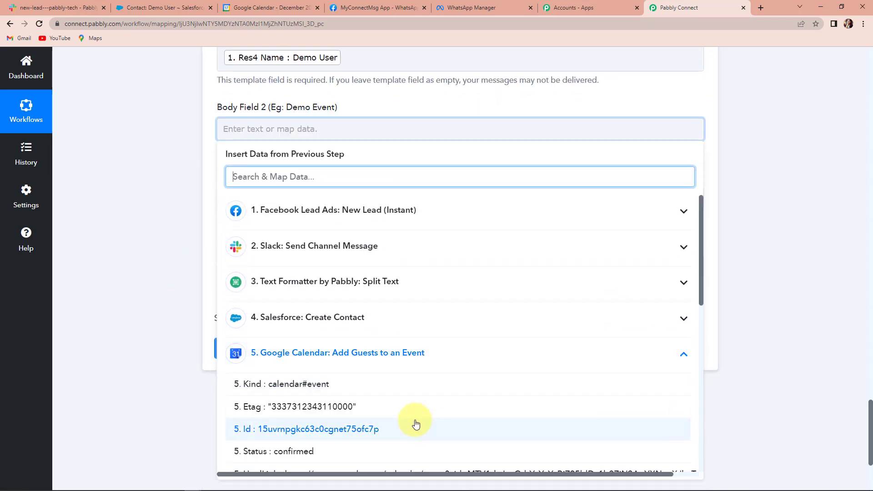
pyautogui.scroll(1, 427, 410)
pyautogui.scroll(-5, 444, 407)
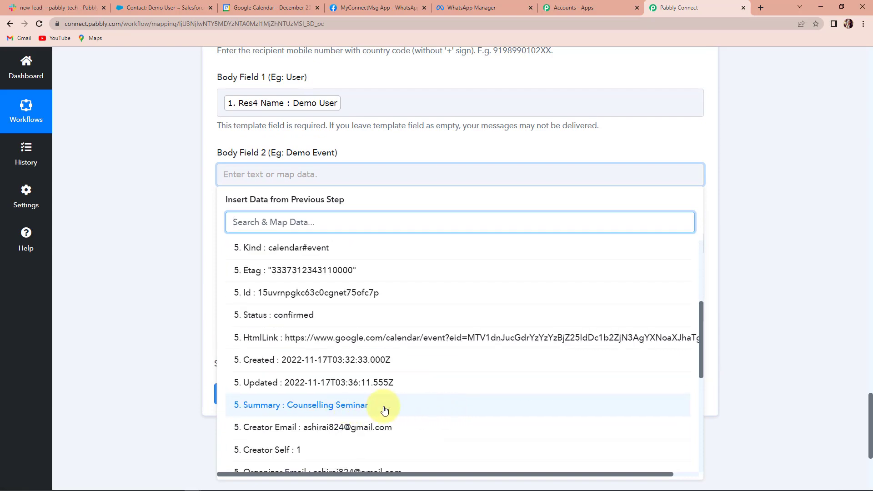
pyautogui.click(369, 409)
pyautogui.click(117, 288)
pyautogui.scroll(-1, 120, 266)
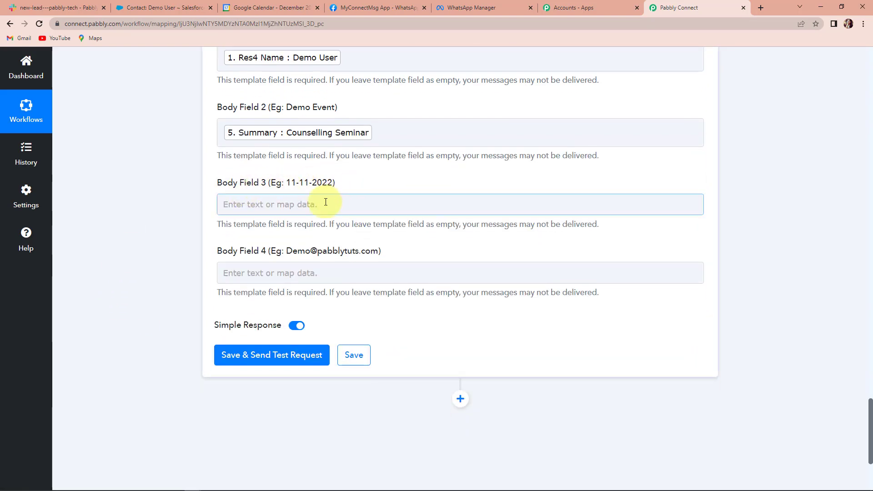
pyautogui.moveTo(286, 183); pyautogui.dragTo(330, 188)
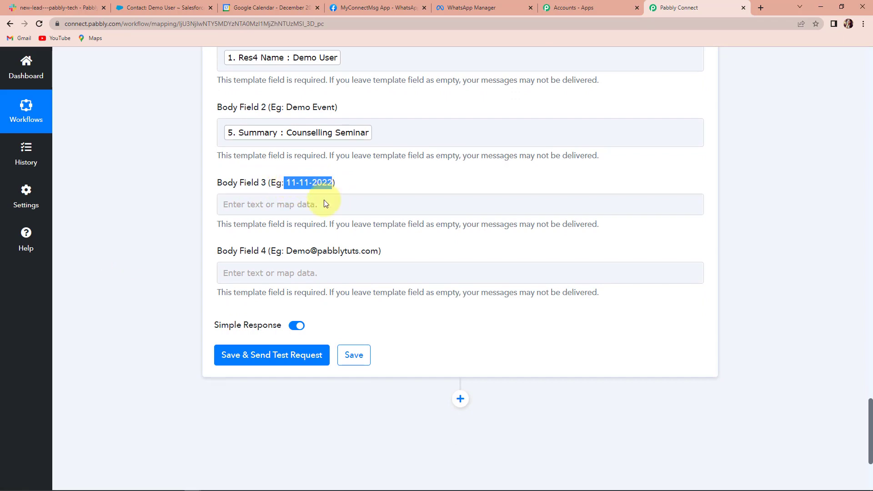
pyautogui.click(303, 205)
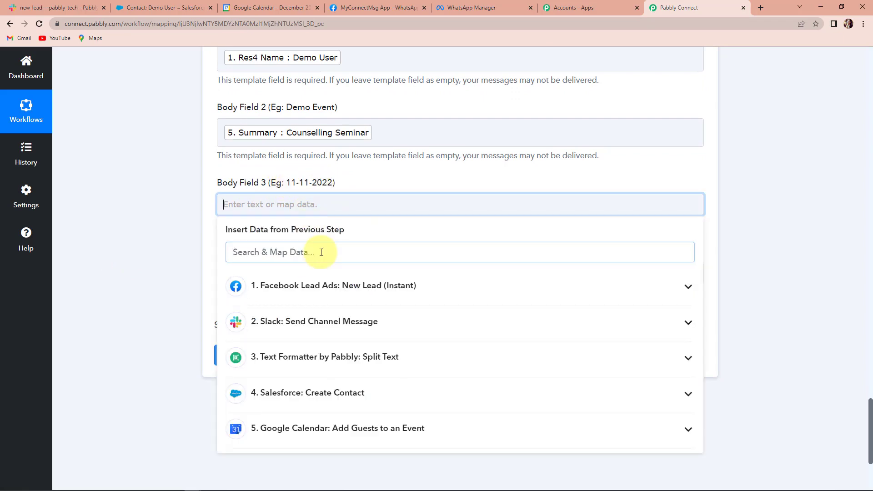
pyautogui.click(462, 438)
pyautogui.scroll(-5, 464, 432)
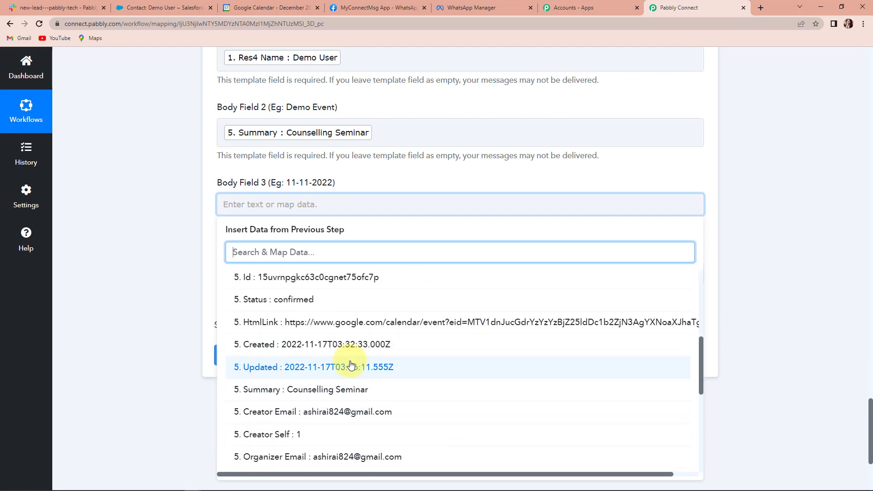
pyautogui.scroll(-1, 351, 365)
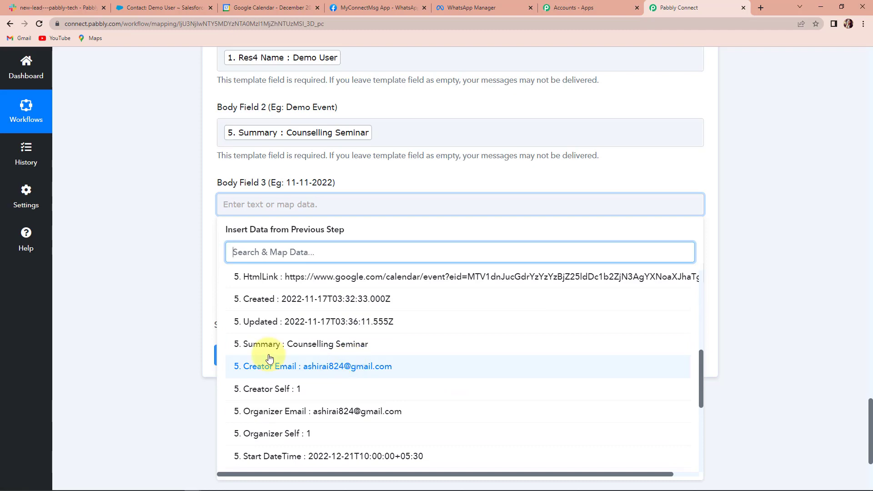
pyautogui.click(147, 308)
# Insert a Date/Time Formatter by Pabbly action before the WhatsApp step and connect it with the Format Date Only event.
pyautogui.scroll(1, 147, 307)
pyautogui.scroll(15, 147, 308)
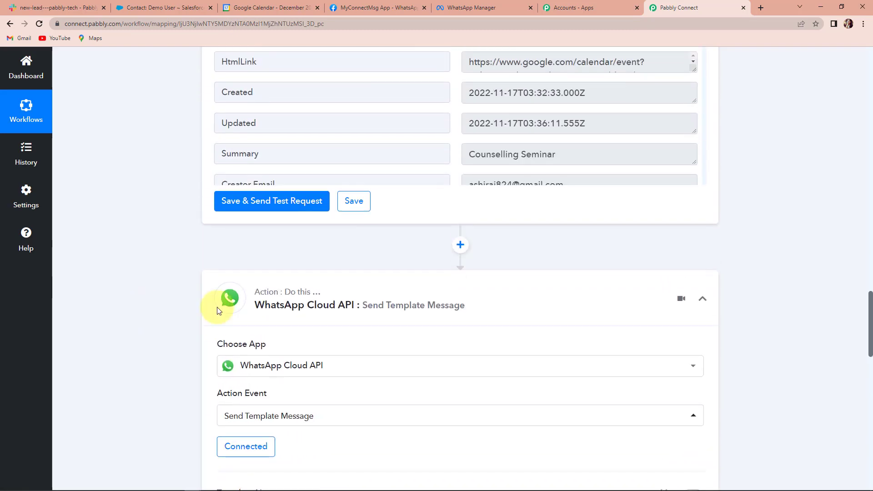
pyautogui.click(458, 246)
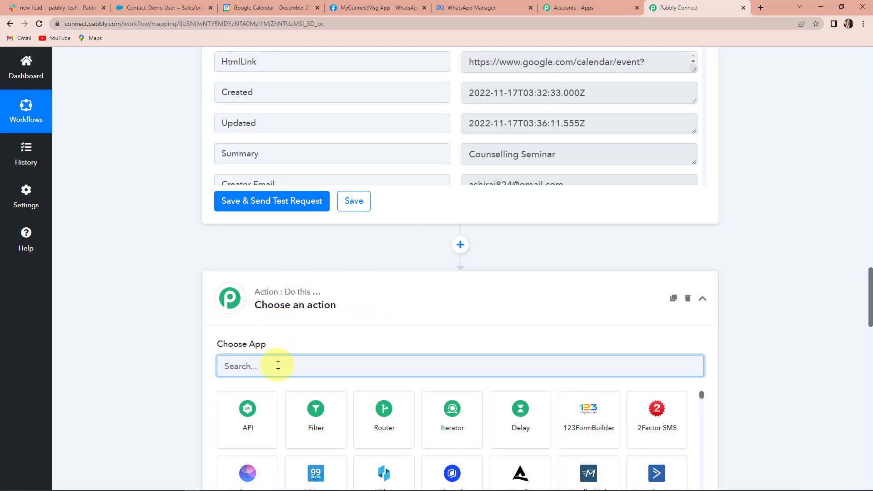
pyautogui.write('date')
pyautogui.click(259, 406)
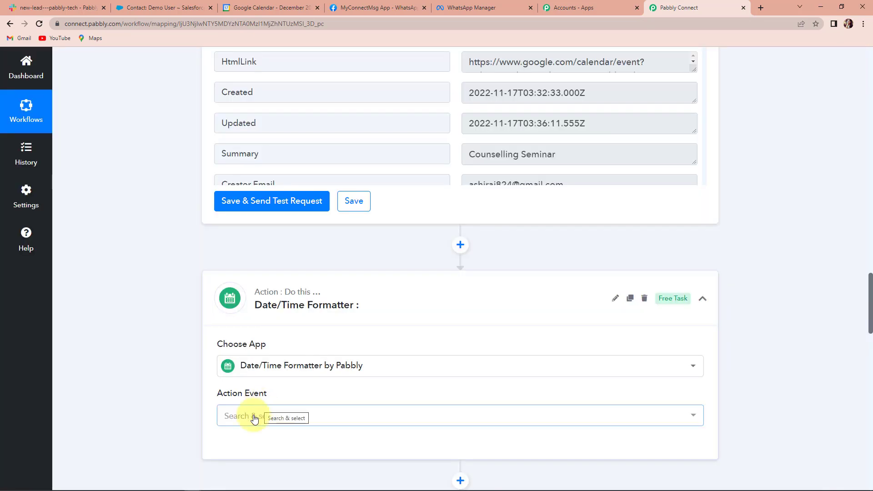
pyautogui.click(255, 417)
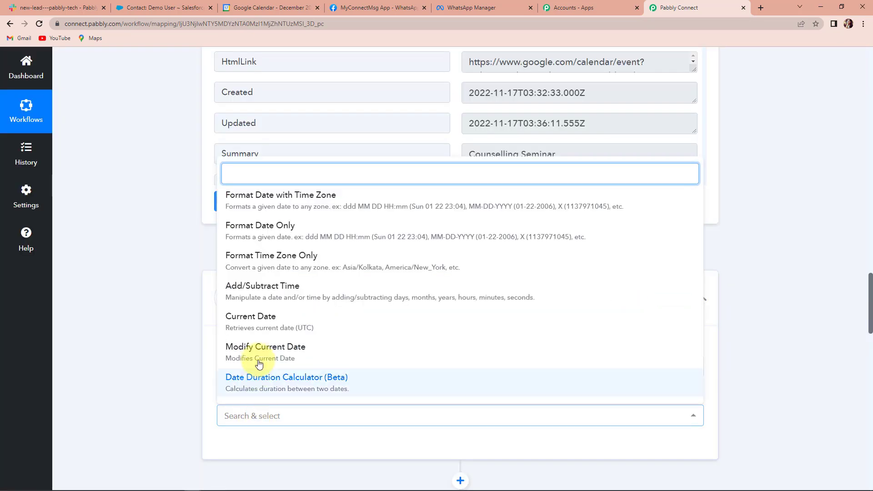
pyautogui.click(273, 226)
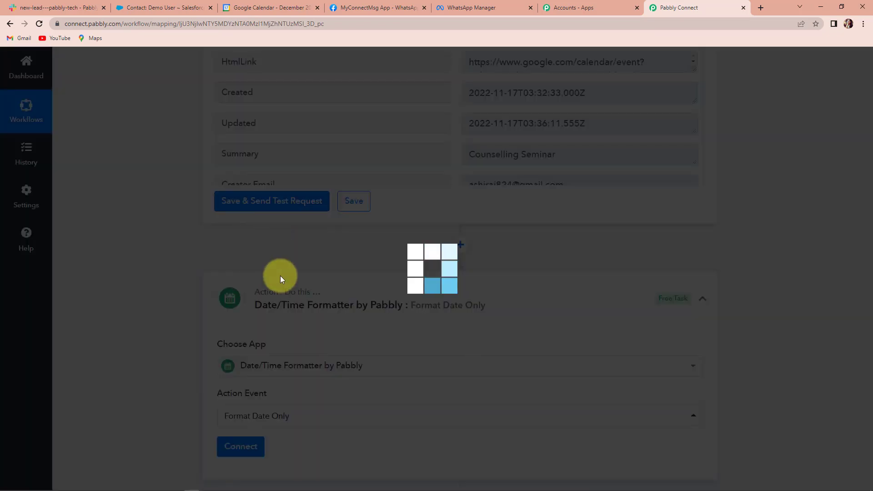
pyautogui.click(262, 447)
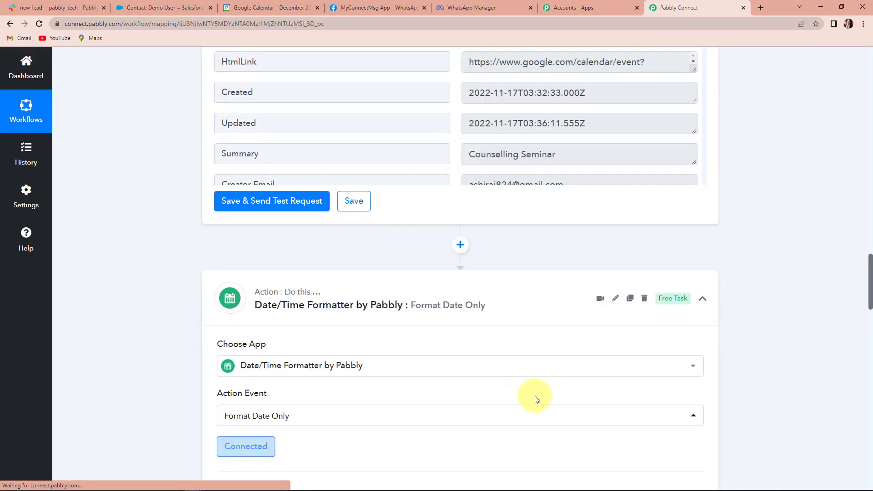
# Map the formatter's Date to the Start DateTime value from the Google Calendar step.
pyautogui.scroll(-8, 836, 333)
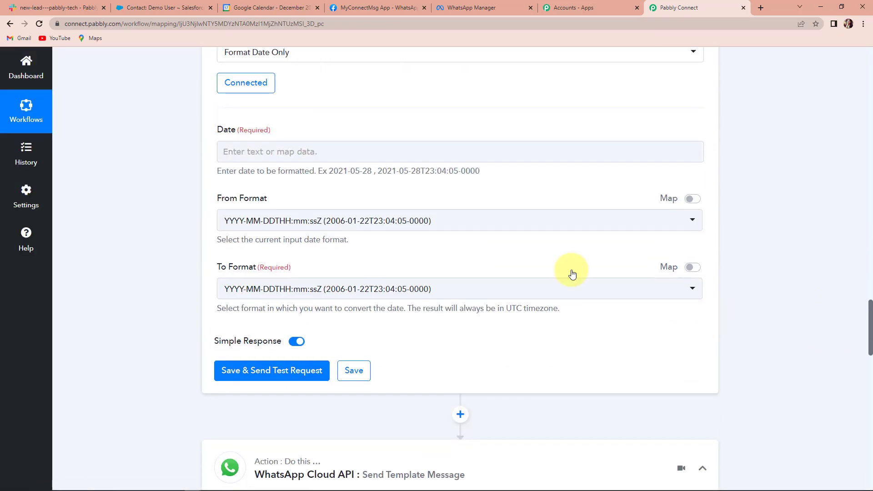
pyautogui.click(410, 151)
pyautogui.click(424, 366)
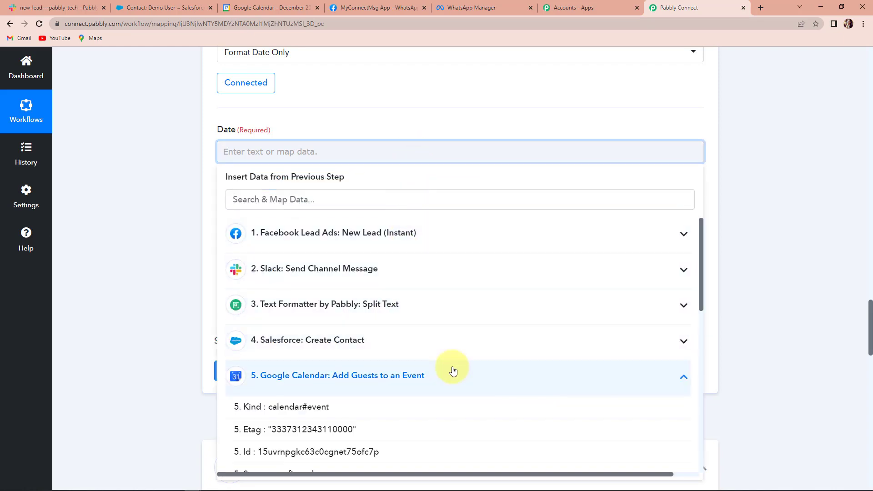
pyautogui.scroll(-2, 454, 398)
pyautogui.scroll(-5, 456, 401)
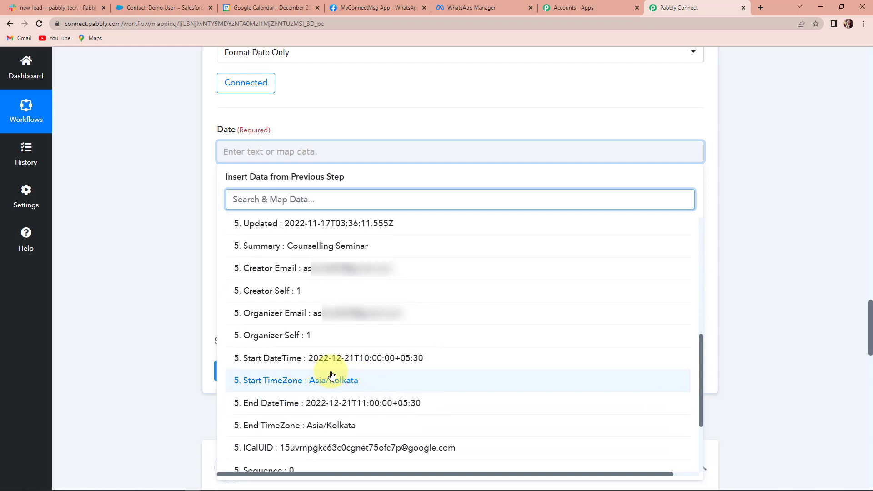
pyautogui.click(448, 361)
pyautogui.click(150, 246)
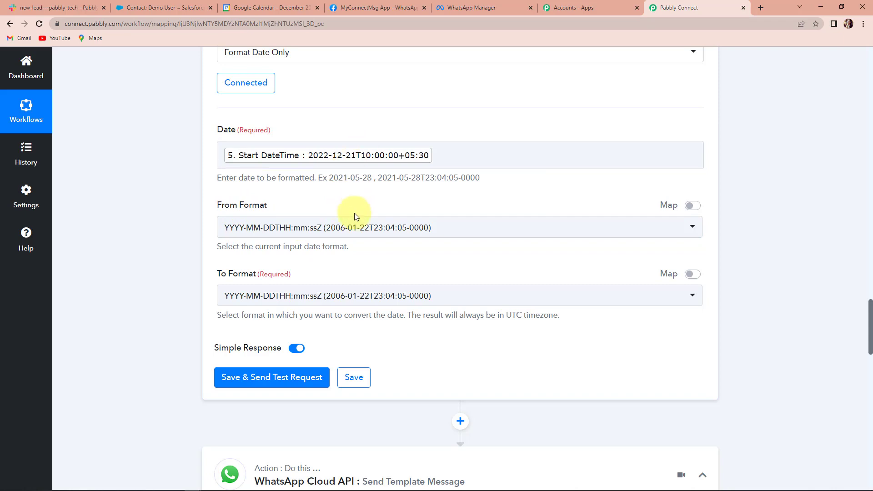
# Set the formatter's To Format to DD-MM-YYYY, then save, send a test request and check the returned date.
pyautogui.click(453, 298)
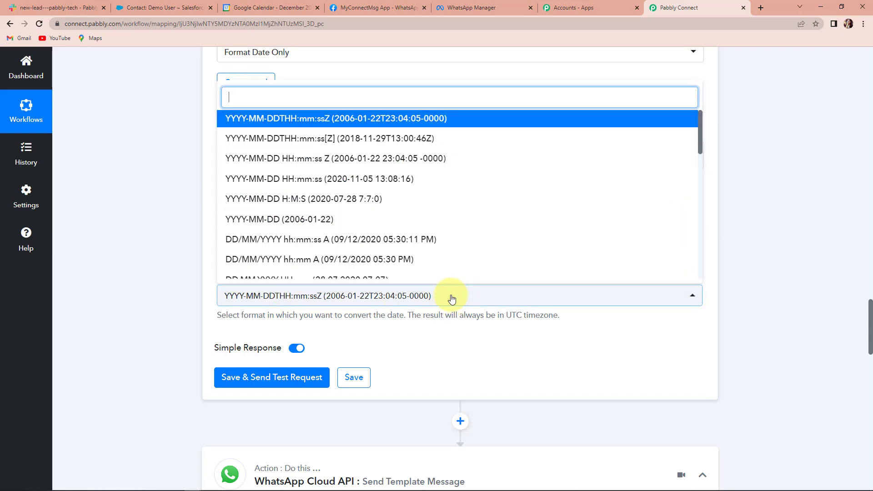
pyautogui.scroll(-3, 275, 221)
pyautogui.scroll(-2, 275, 221)
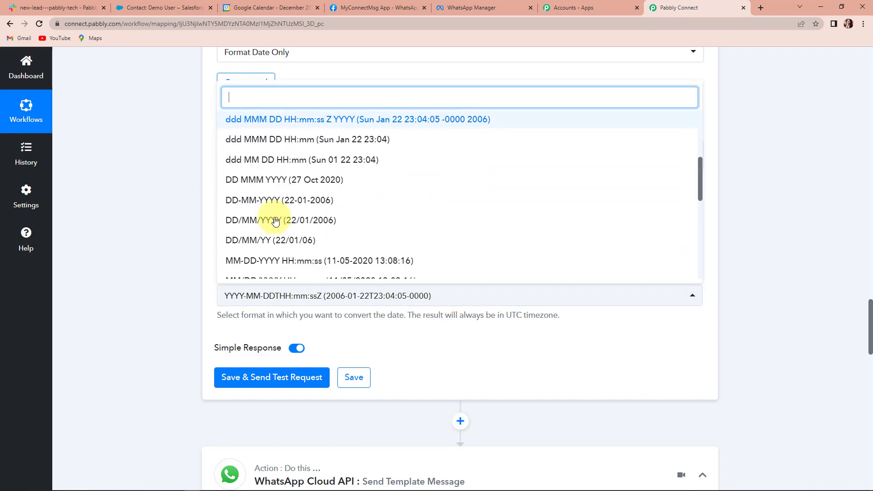
pyautogui.click(260, 203)
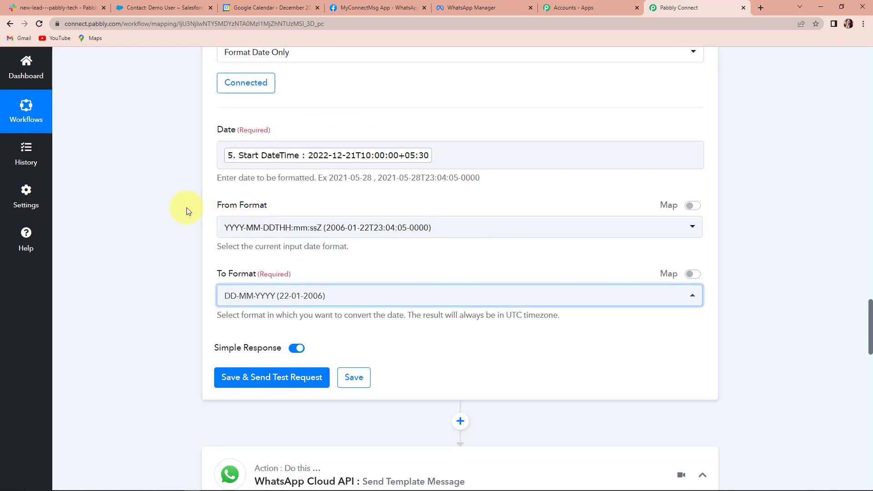
pyautogui.click(290, 380)
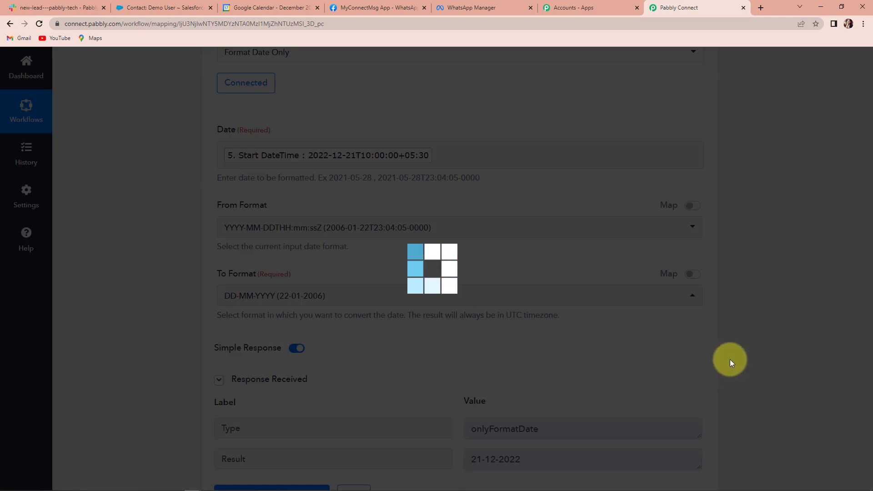
pyautogui.scroll(-2, 730, 359)
pyautogui.tripleClick(467, 371)
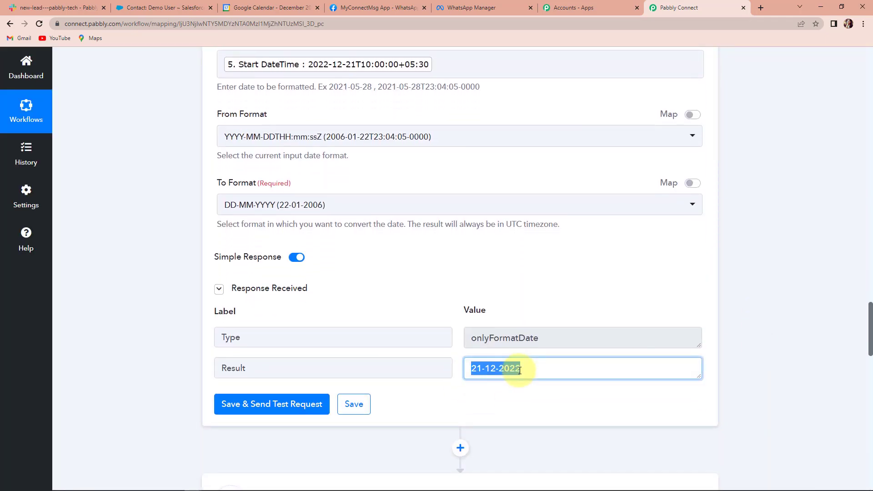
pyautogui.click(793, 324)
# Reconnect the WhatsApp Cloud API step using the existing connection WhatsApp Cloud API #249.
pyautogui.scroll(-1, 781, 321)
pyautogui.scroll(-9, 781, 321)
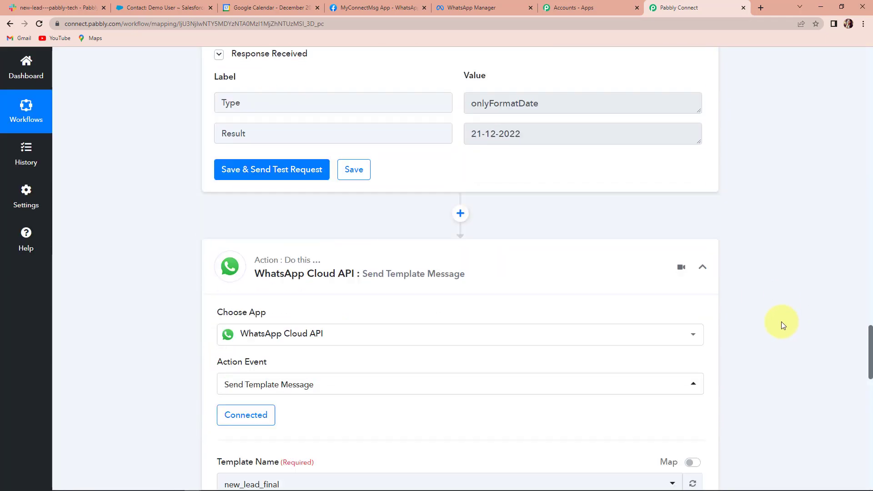
pyautogui.click(246, 196)
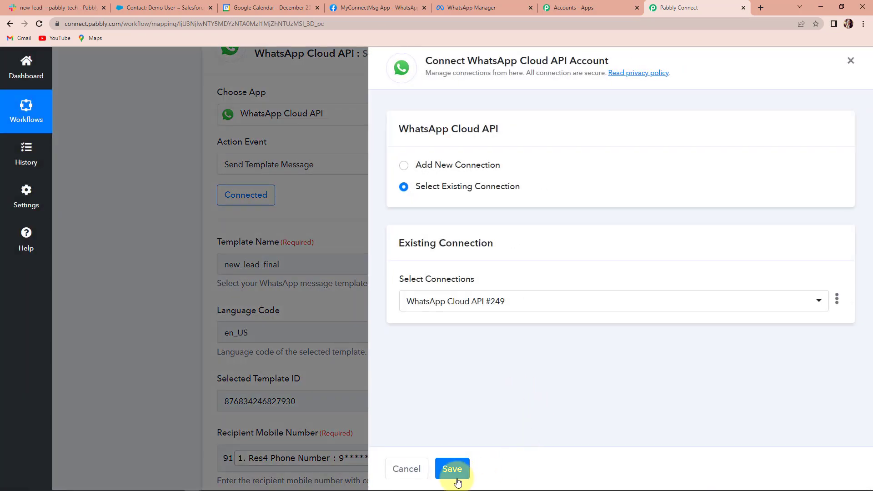
pyautogui.click(452, 469)
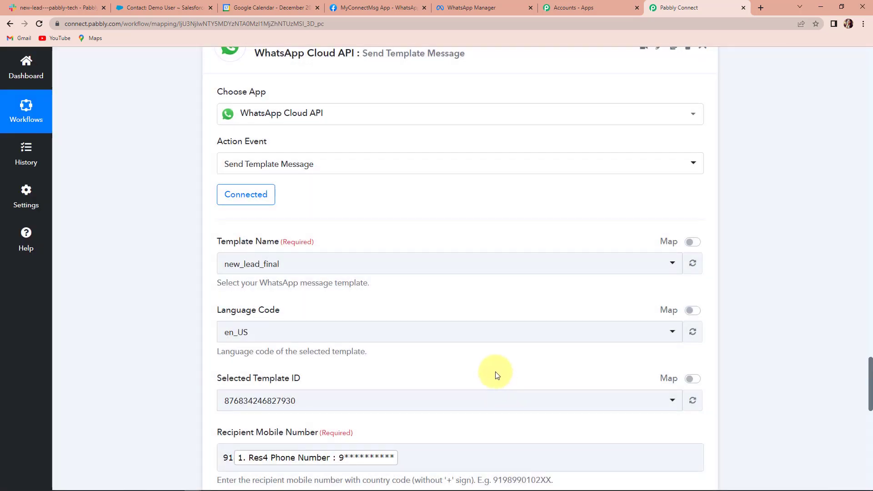
# Map Body Field 3 of the WhatsApp message to the Result value from the Date/Time Formatter step.
pyautogui.scroll(-10, 498, 381)
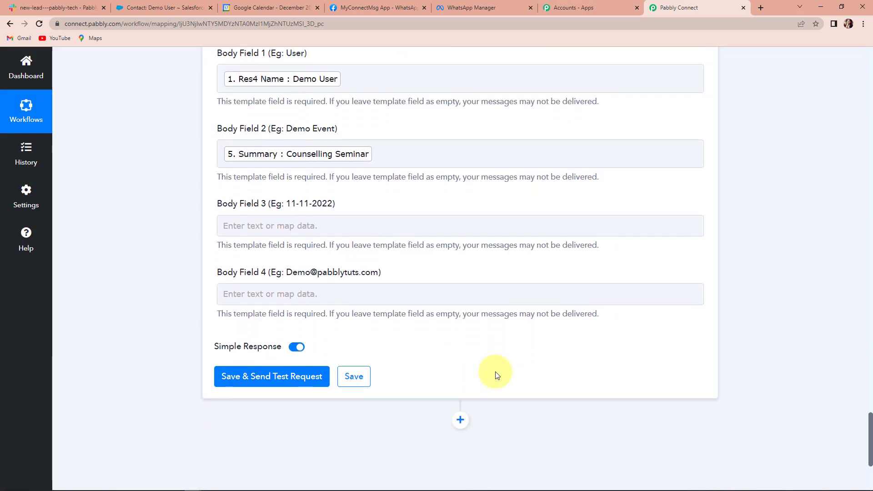
pyautogui.click(253, 224)
pyautogui.scroll(-1, 449, 360)
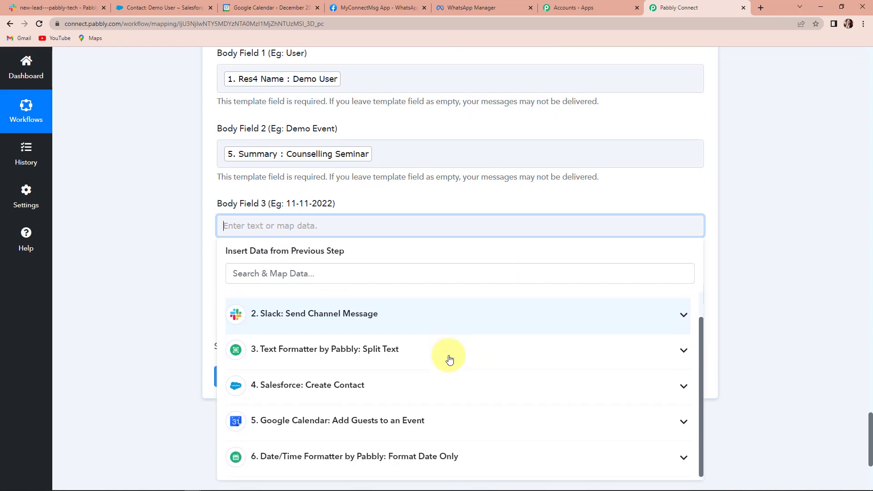
pyautogui.click(484, 456)
pyautogui.scroll(-1, 488, 417)
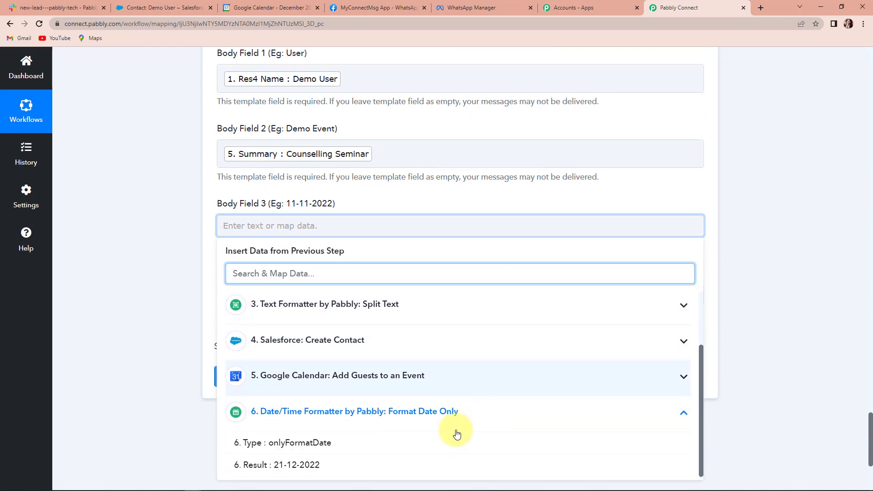
pyautogui.click(370, 464)
pyautogui.click(123, 290)
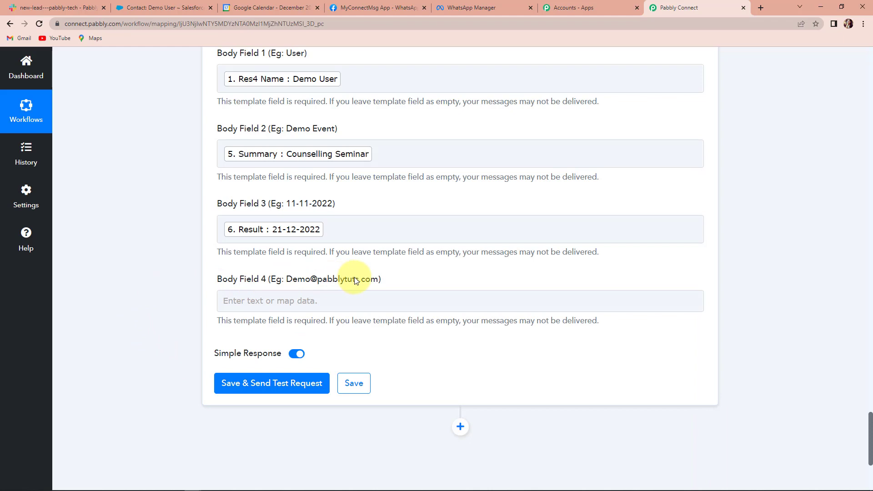
# Map Body Field 4 to the Res4 Email value from the Facebook Lead Ads step and view the test message in WhatsApp.
pyautogui.click(342, 303)
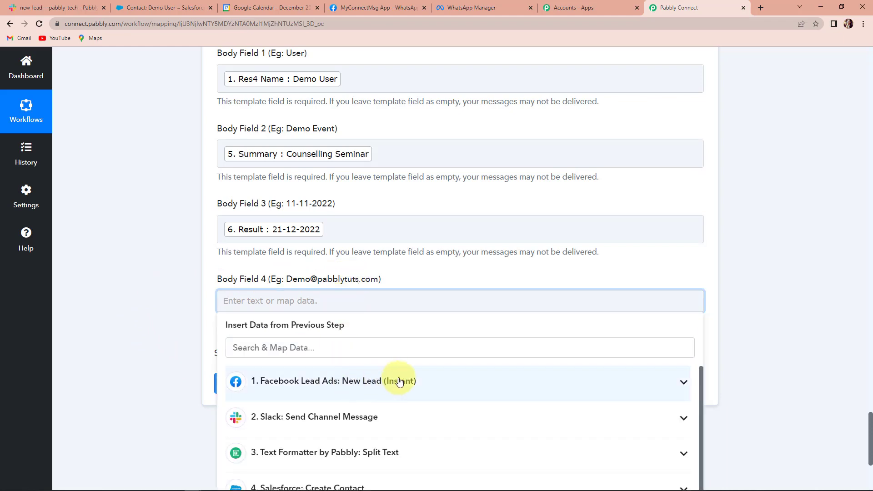
pyautogui.click(412, 381)
pyautogui.click(443, 437)
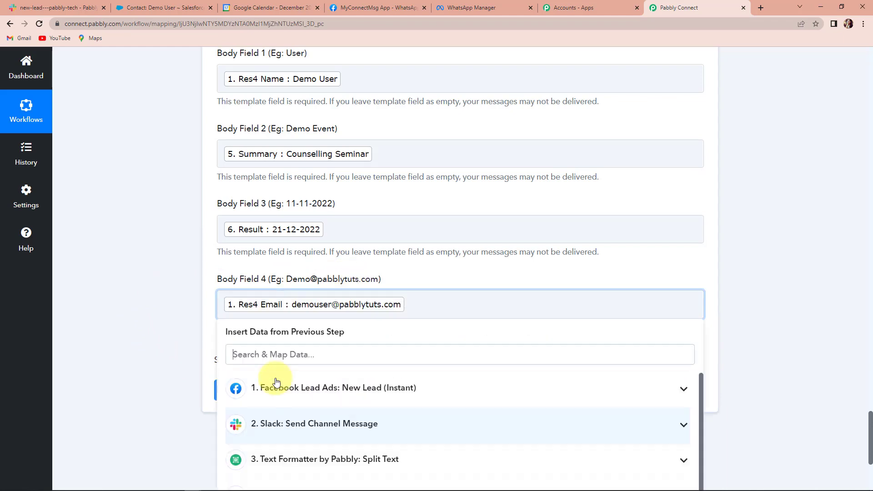
pyautogui.click(183, 301)
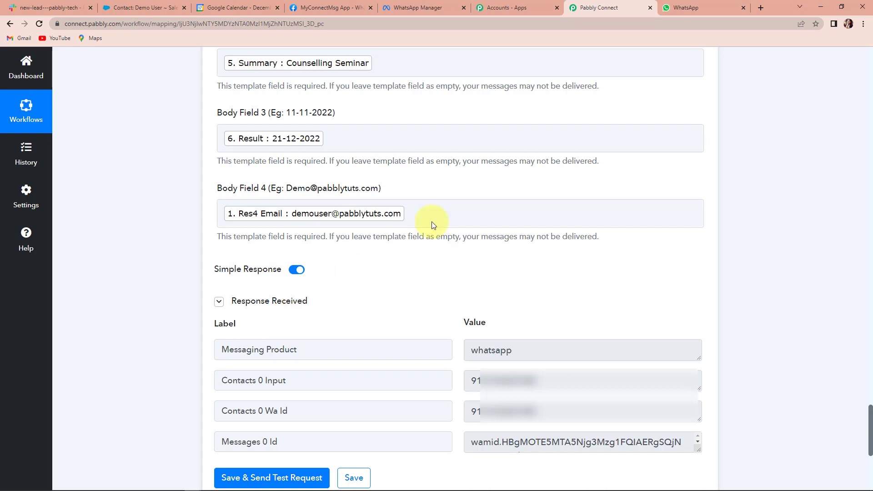
pyautogui.click(694, 8)
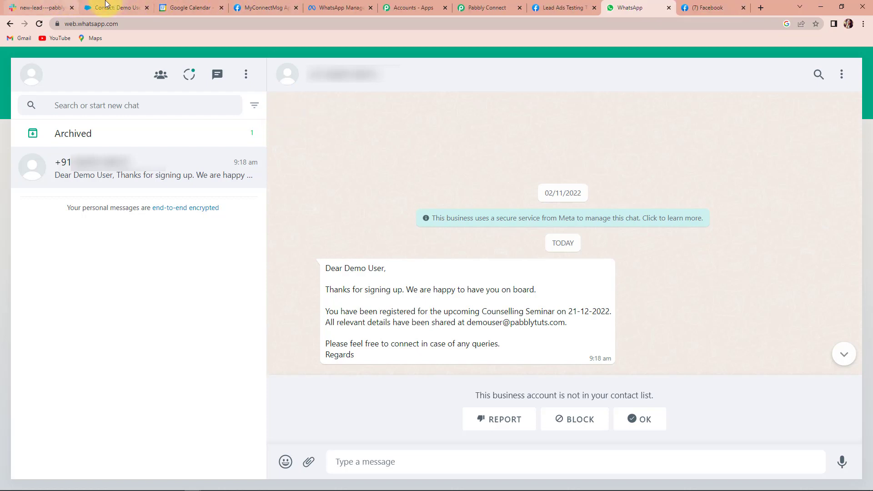
# In Meta's Lead Ads Testing Tool, submit a test lead through the form preview with a name, email, phone number and Class 11.
pyautogui.click(564, 7)
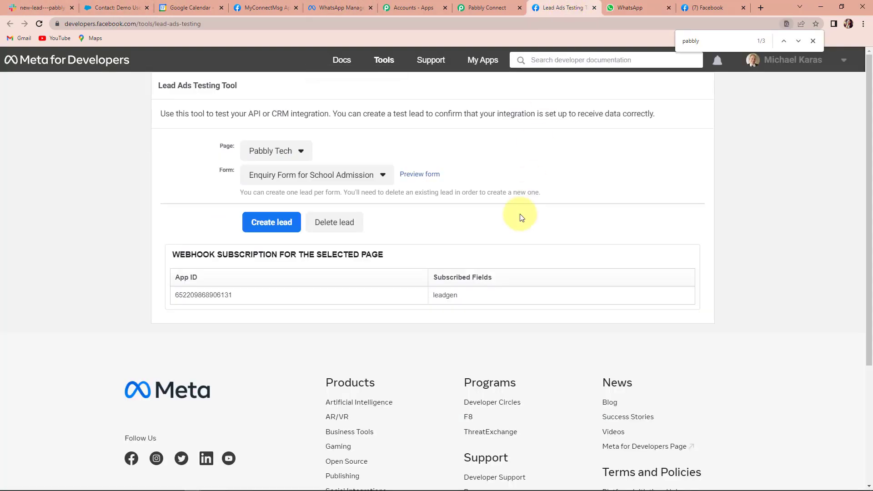
pyautogui.click(415, 175)
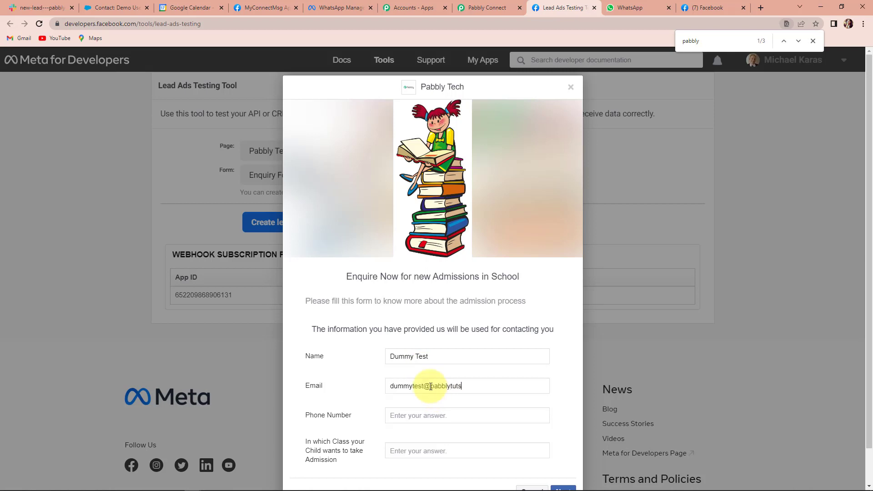
pyautogui.click(428, 415)
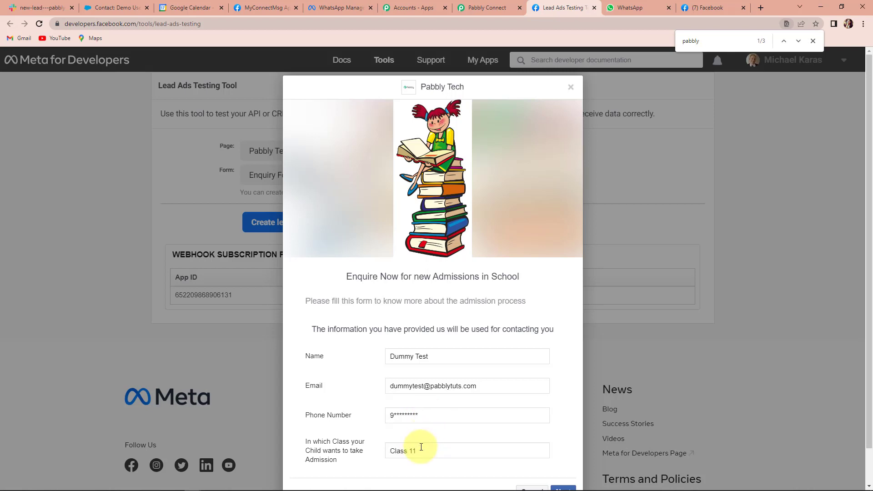
pyautogui.scroll(-1, 548, 460)
pyautogui.click(560, 453)
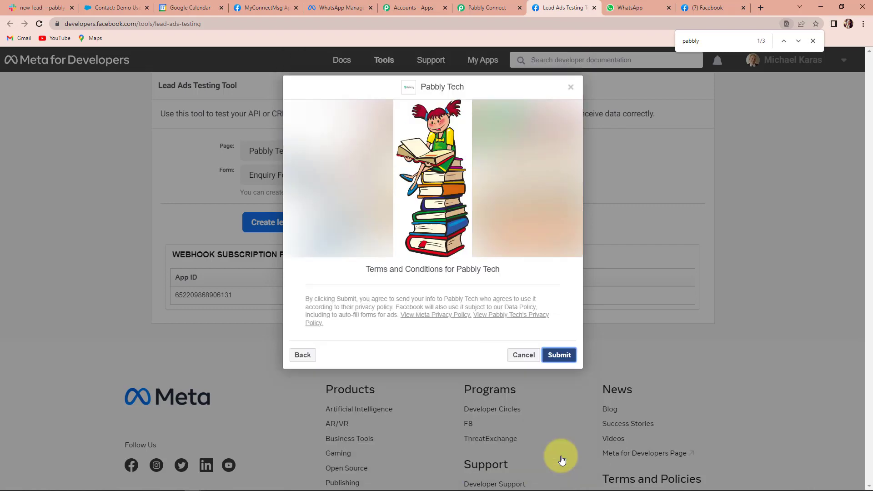
pyautogui.click(560, 355)
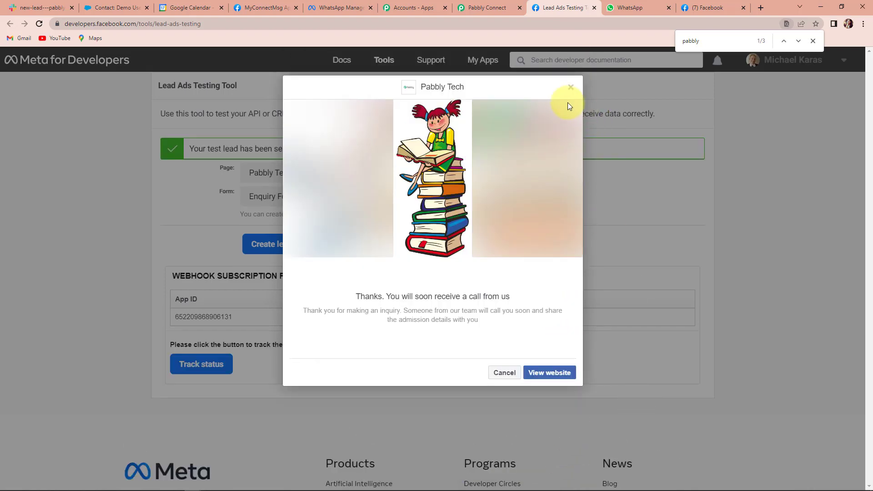
# Close the lead form preview and check the new lead's message in Slack's new-lead---pabbly-tech channel.
pyautogui.click(571, 87)
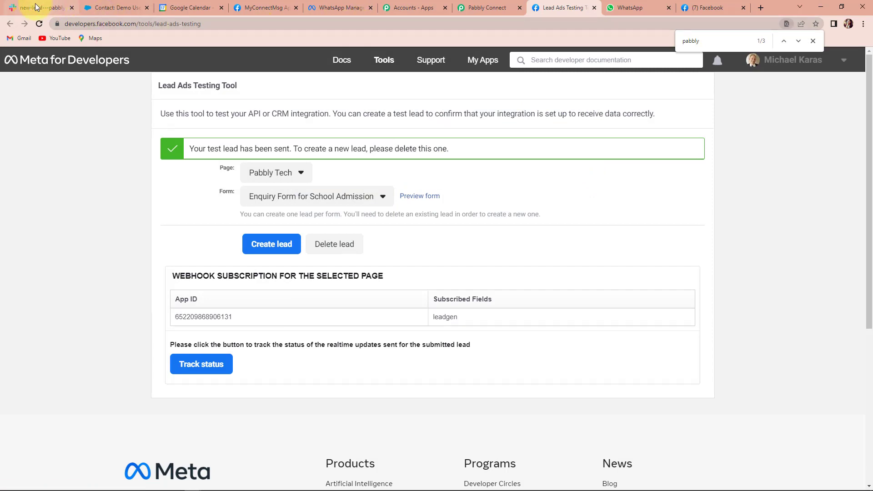
pyautogui.click(32, 9)
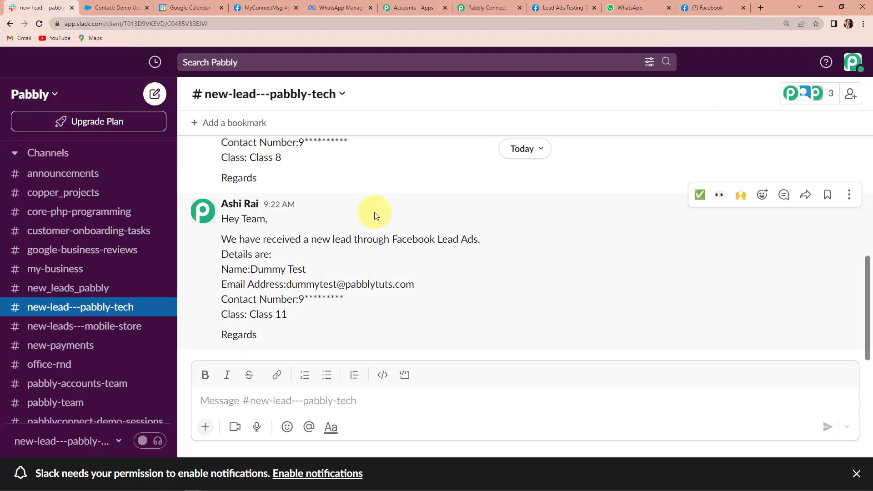
pyautogui.click(40, 24)
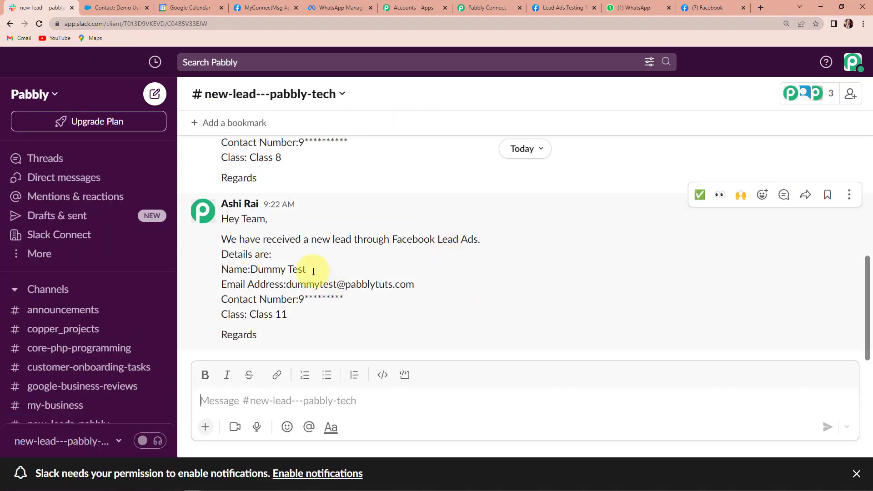
pyautogui.moveTo(223, 221); pyautogui.dragTo(345, 318)
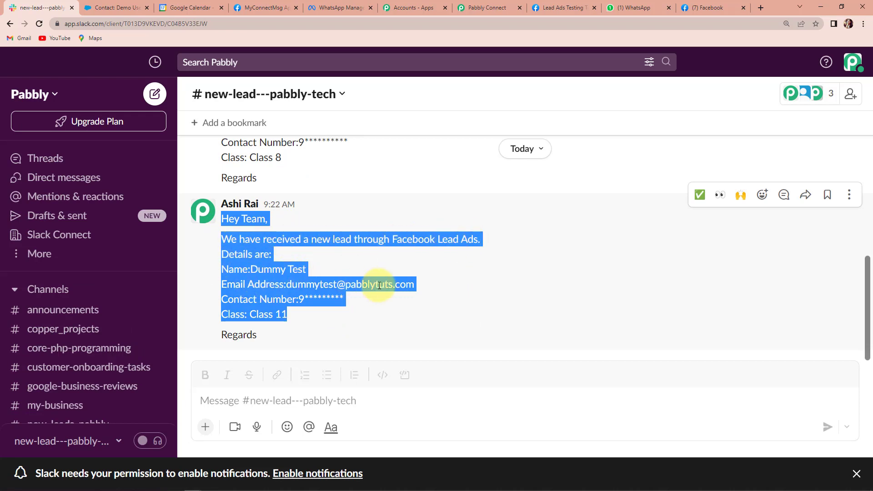
pyautogui.click(378, 318)
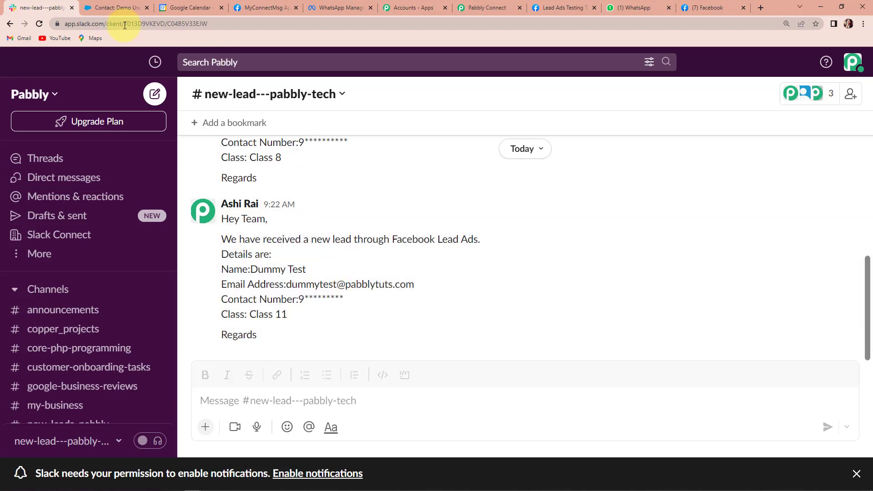
# Switch to Salesforce and open the test lead's newly created record from the recent contacts to check its details.
pyautogui.click(117, 9)
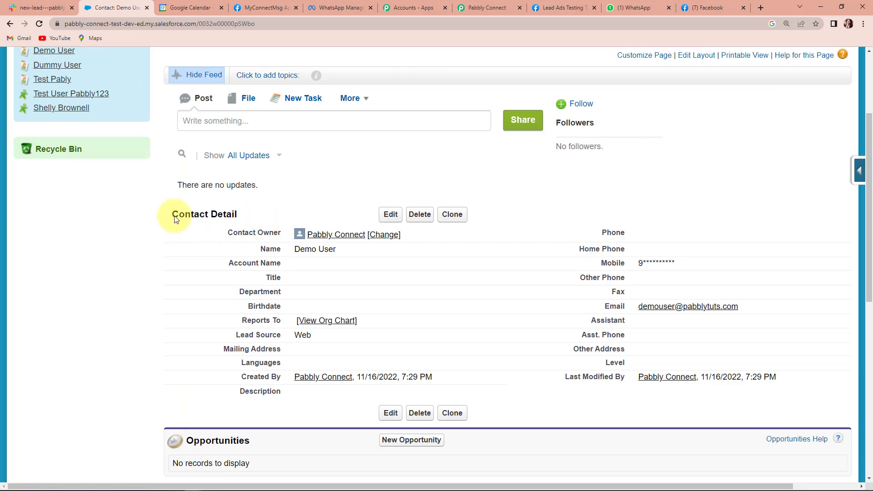
pyautogui.scroll(2, 127, 143)
pyautogui.click(261, 73)
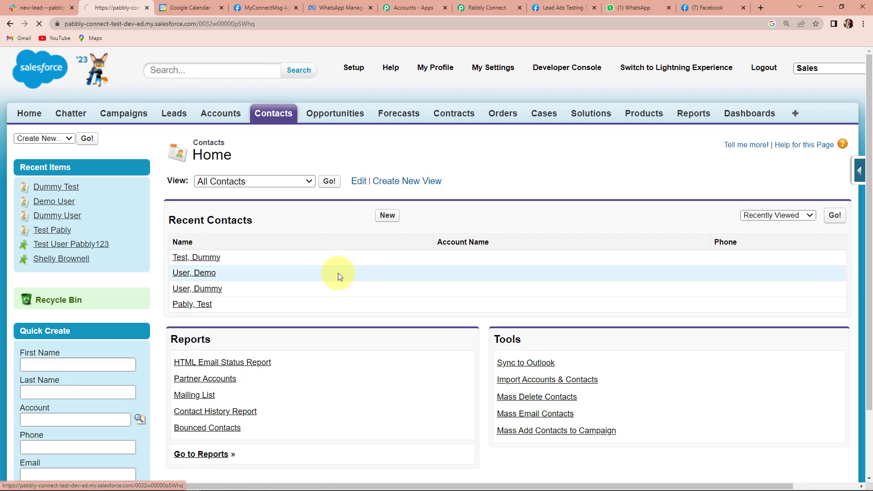
pyautogui.scroll(-1, 337, 276)
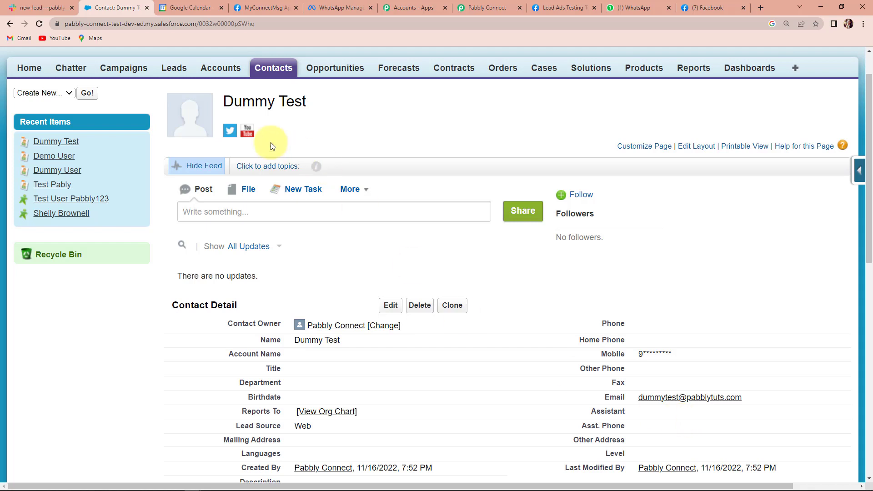
# Switch to Google Calendar and check the guest email on the December 21 Counselling Seminar event.
pyautogui.click(195, 9)
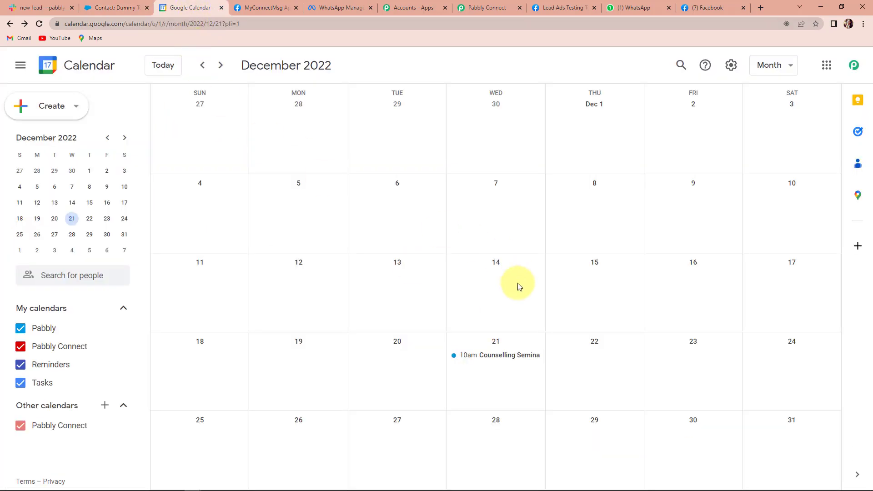
pyautogui.click(537, 357)
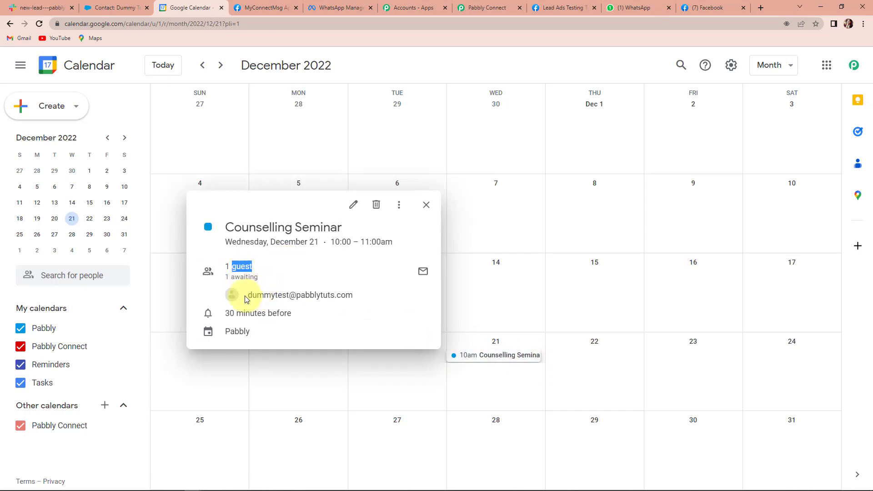
pyautogui.moveTo(248, 295); pyautogui.dragTo(356, 296)
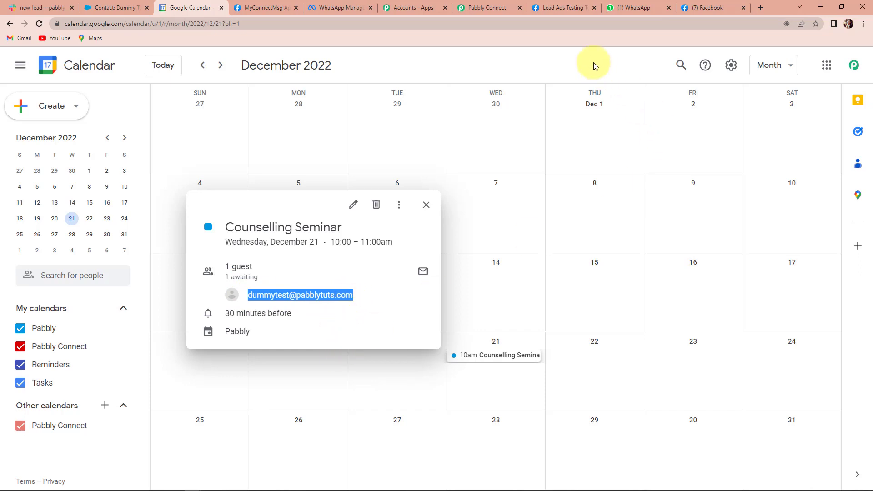
# Switch to WhatsApp and read the registration message sent to the new test lead.
pyautogui.click(632, 13)
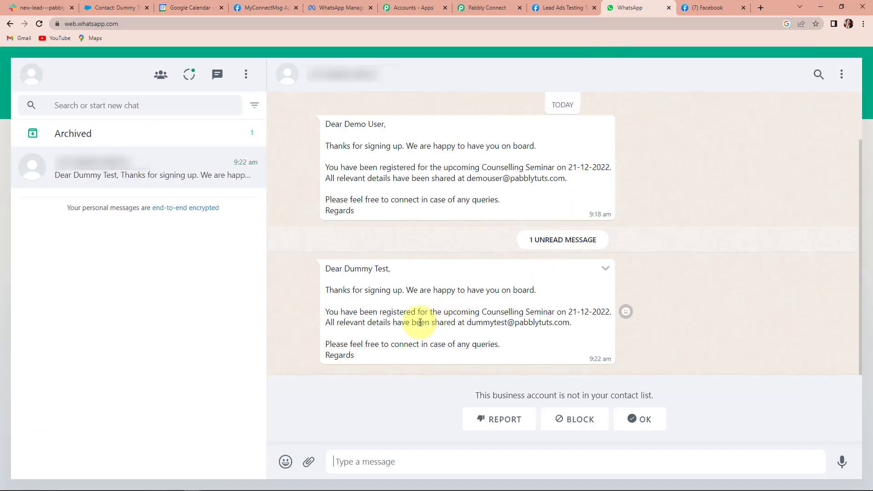
pyautogui.moveTo(327, 269); pyautogui.dragTo(417, 362)
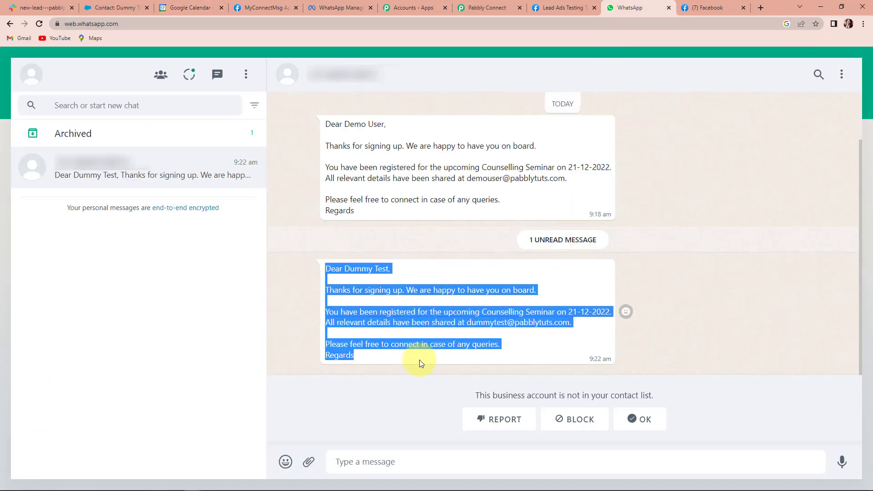
pyautogui.click(738, 278)
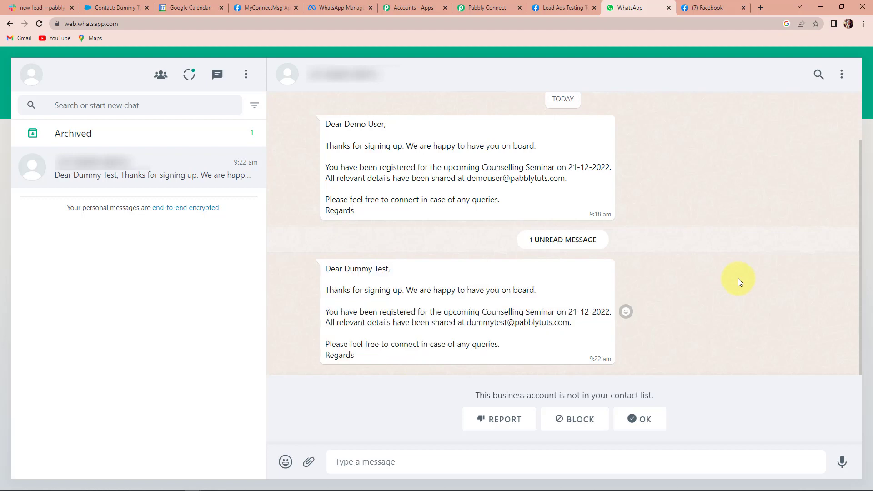
# Switch back to the Pabbly Connect workflow and collapse the Facebook Lead Ads trigger.
pyautogui.click(487, 6)
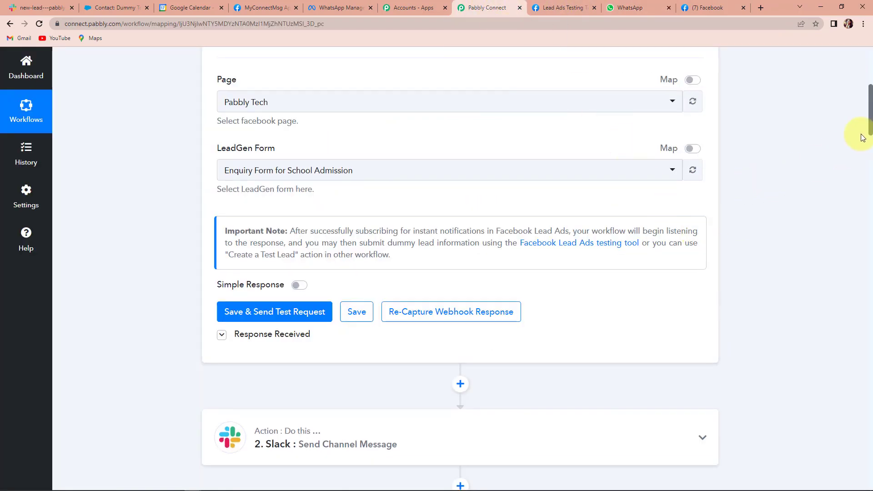
pyautogui.scroll(7, 865, 101)
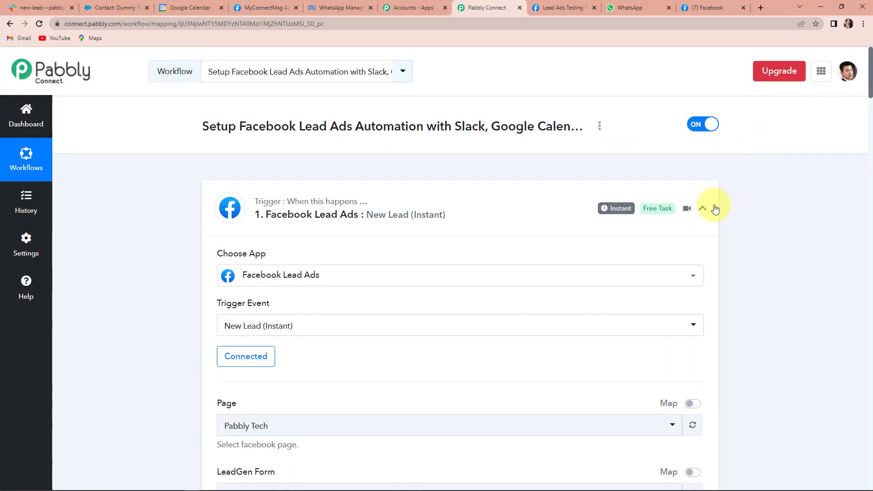
pyautogui.click(703, 209)
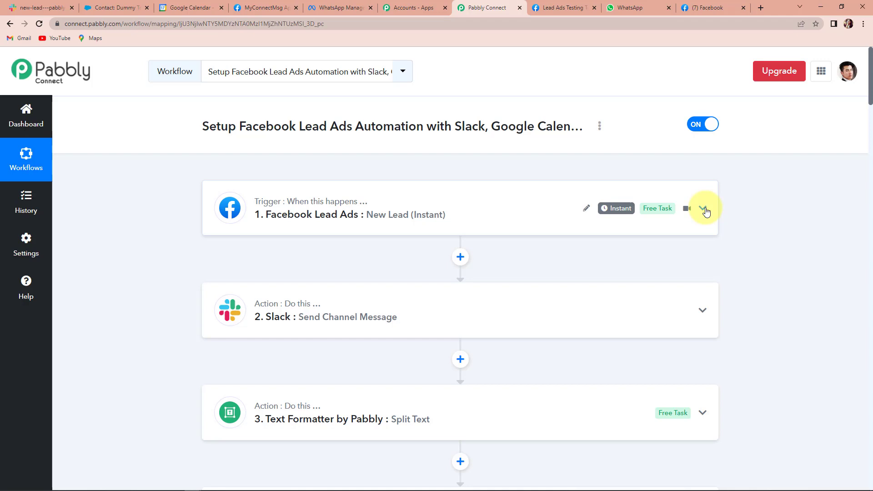
# Review the workflow's action sequence, collapsing the Google Calendar, Date/Time Formatter and WhatsApp Cloud API steps.
pyautogui.scroll(-2, 738, 339)
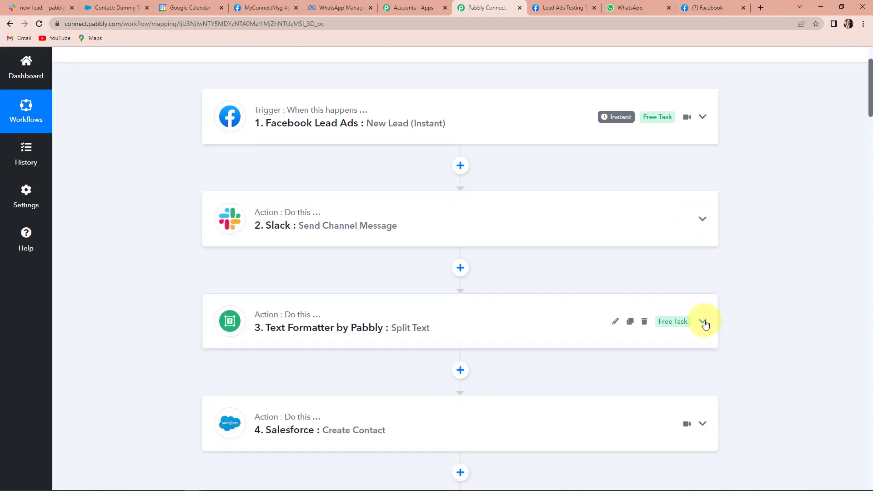
pyautogui.scroll(-1, 682, 346)
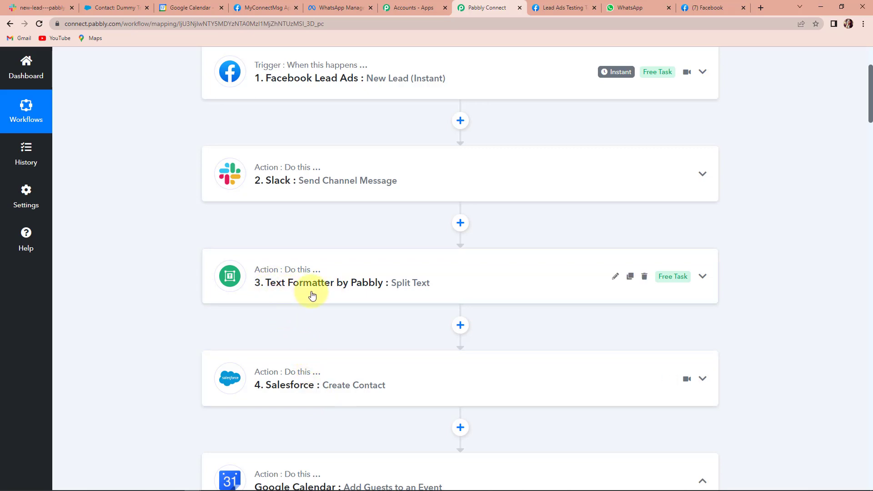
pyautogui.scroll(-2, 448, 291)
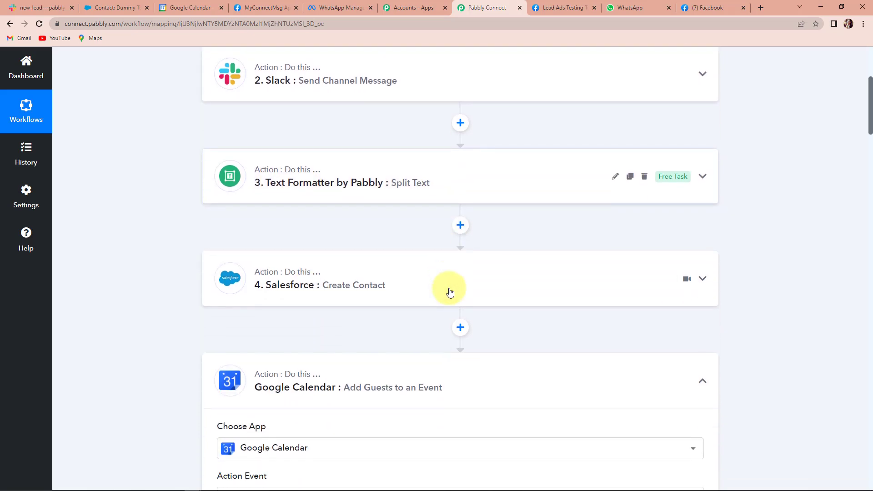
pyautogui.scroll(-2, 449, 291)
pyautogui.click(702, 299)
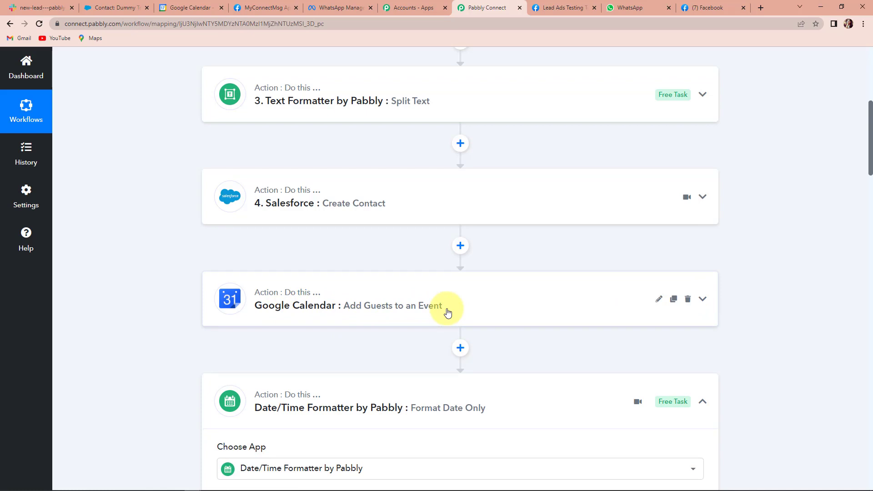
pyautogui.scroll(-4, 448, 312)
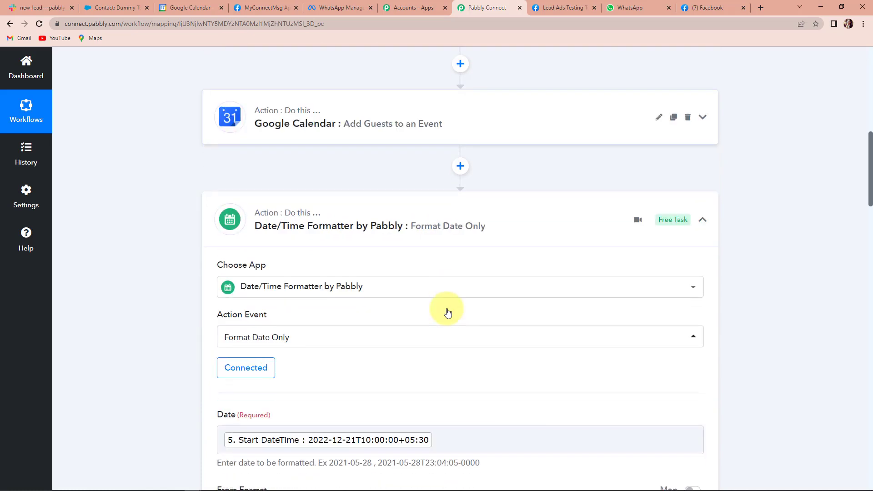
pyautogui.click(702, 219)
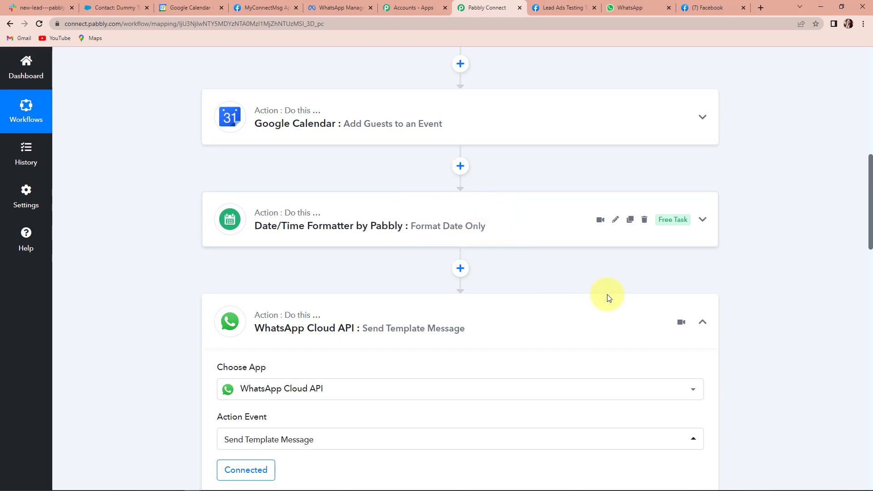
pyautogui.click(702, 323)
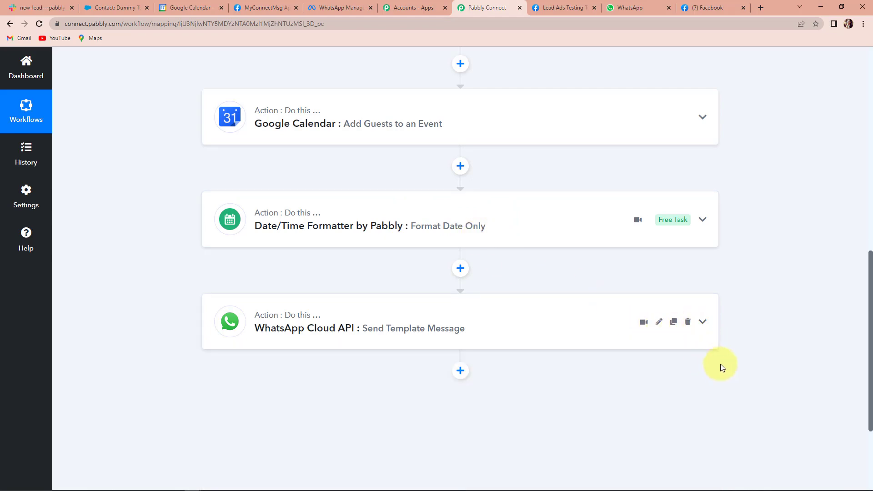
pyautogui.scroll(8, 721, 364)
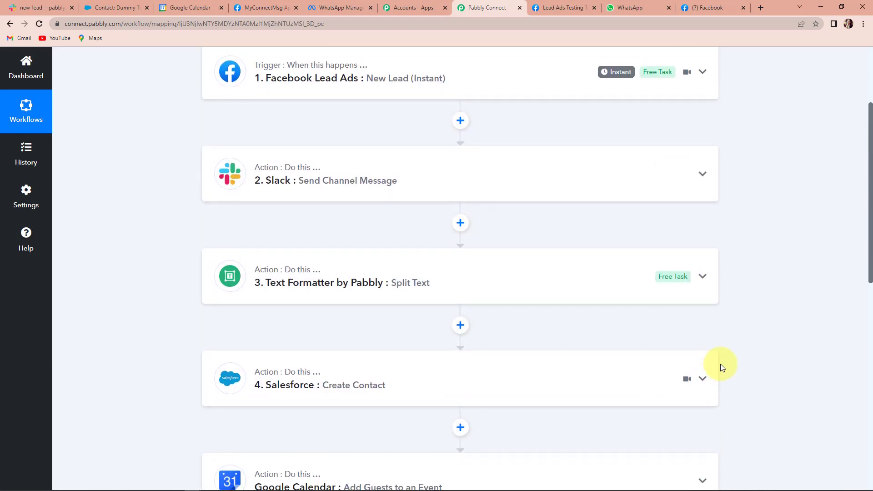